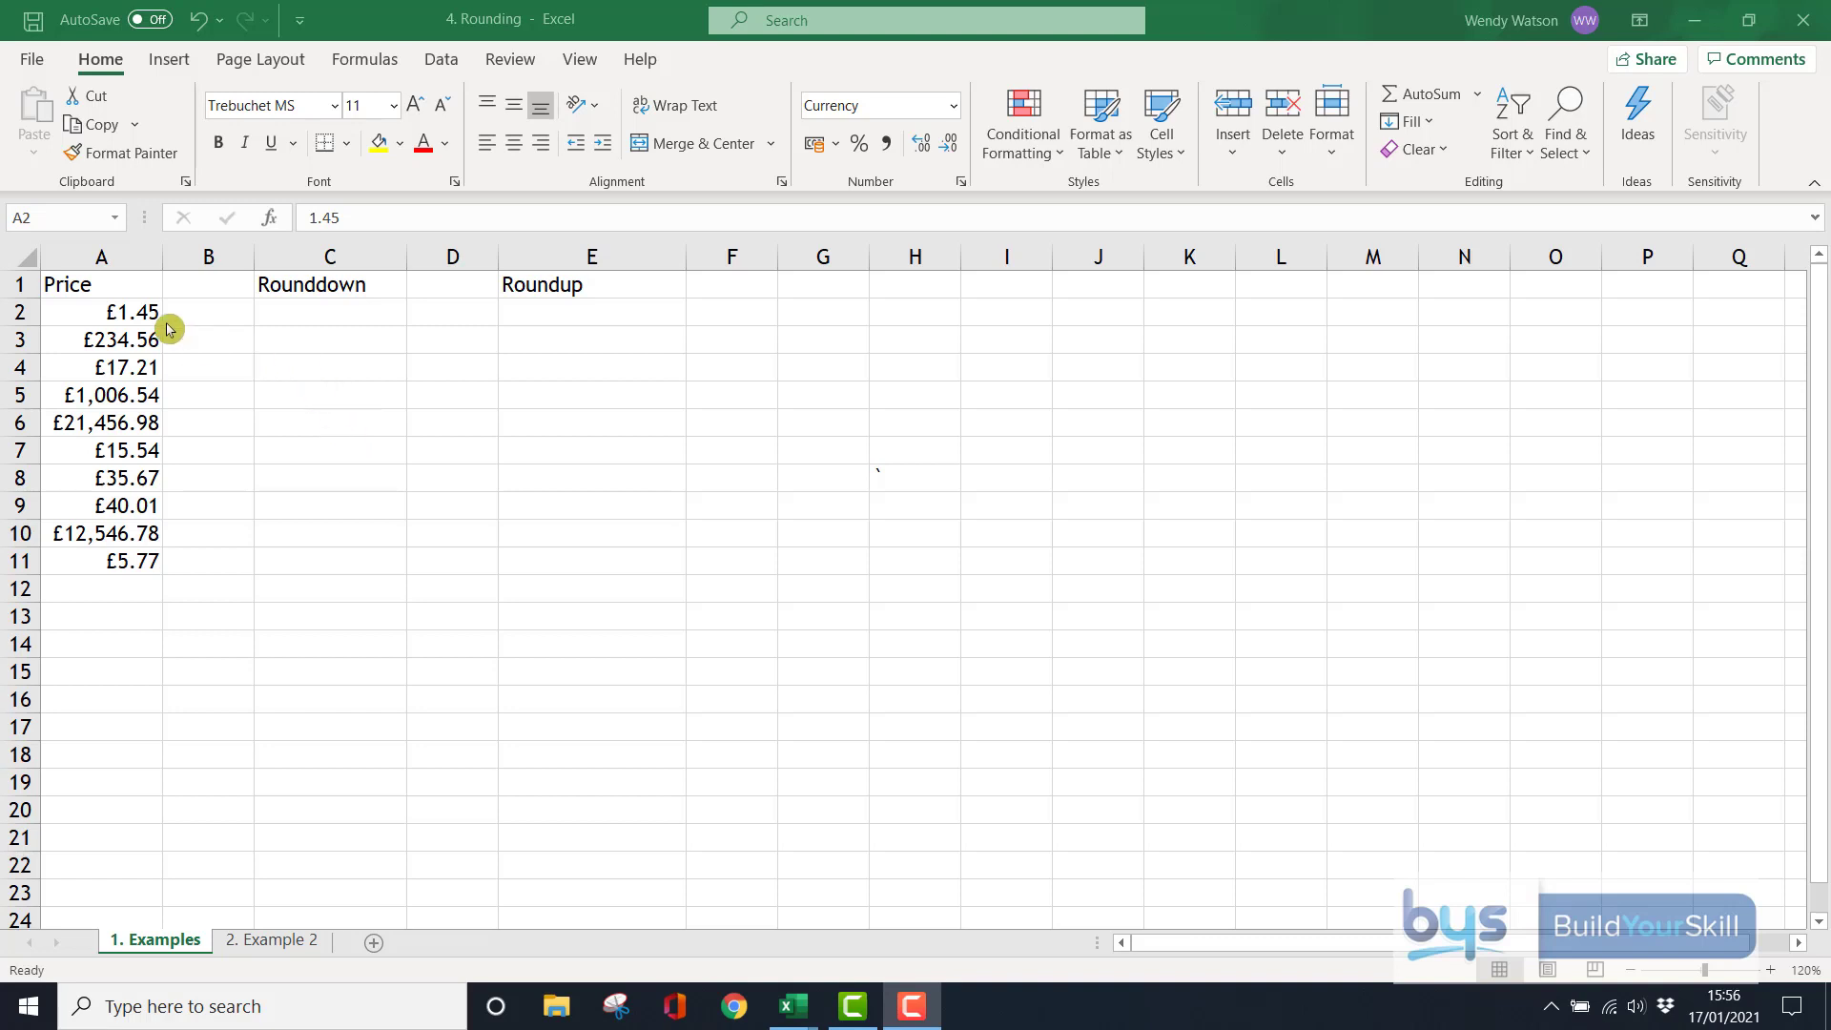
Reduce the decimals shown on the A2 and A3 prices, then undo those changes.
left_click(106, 312)
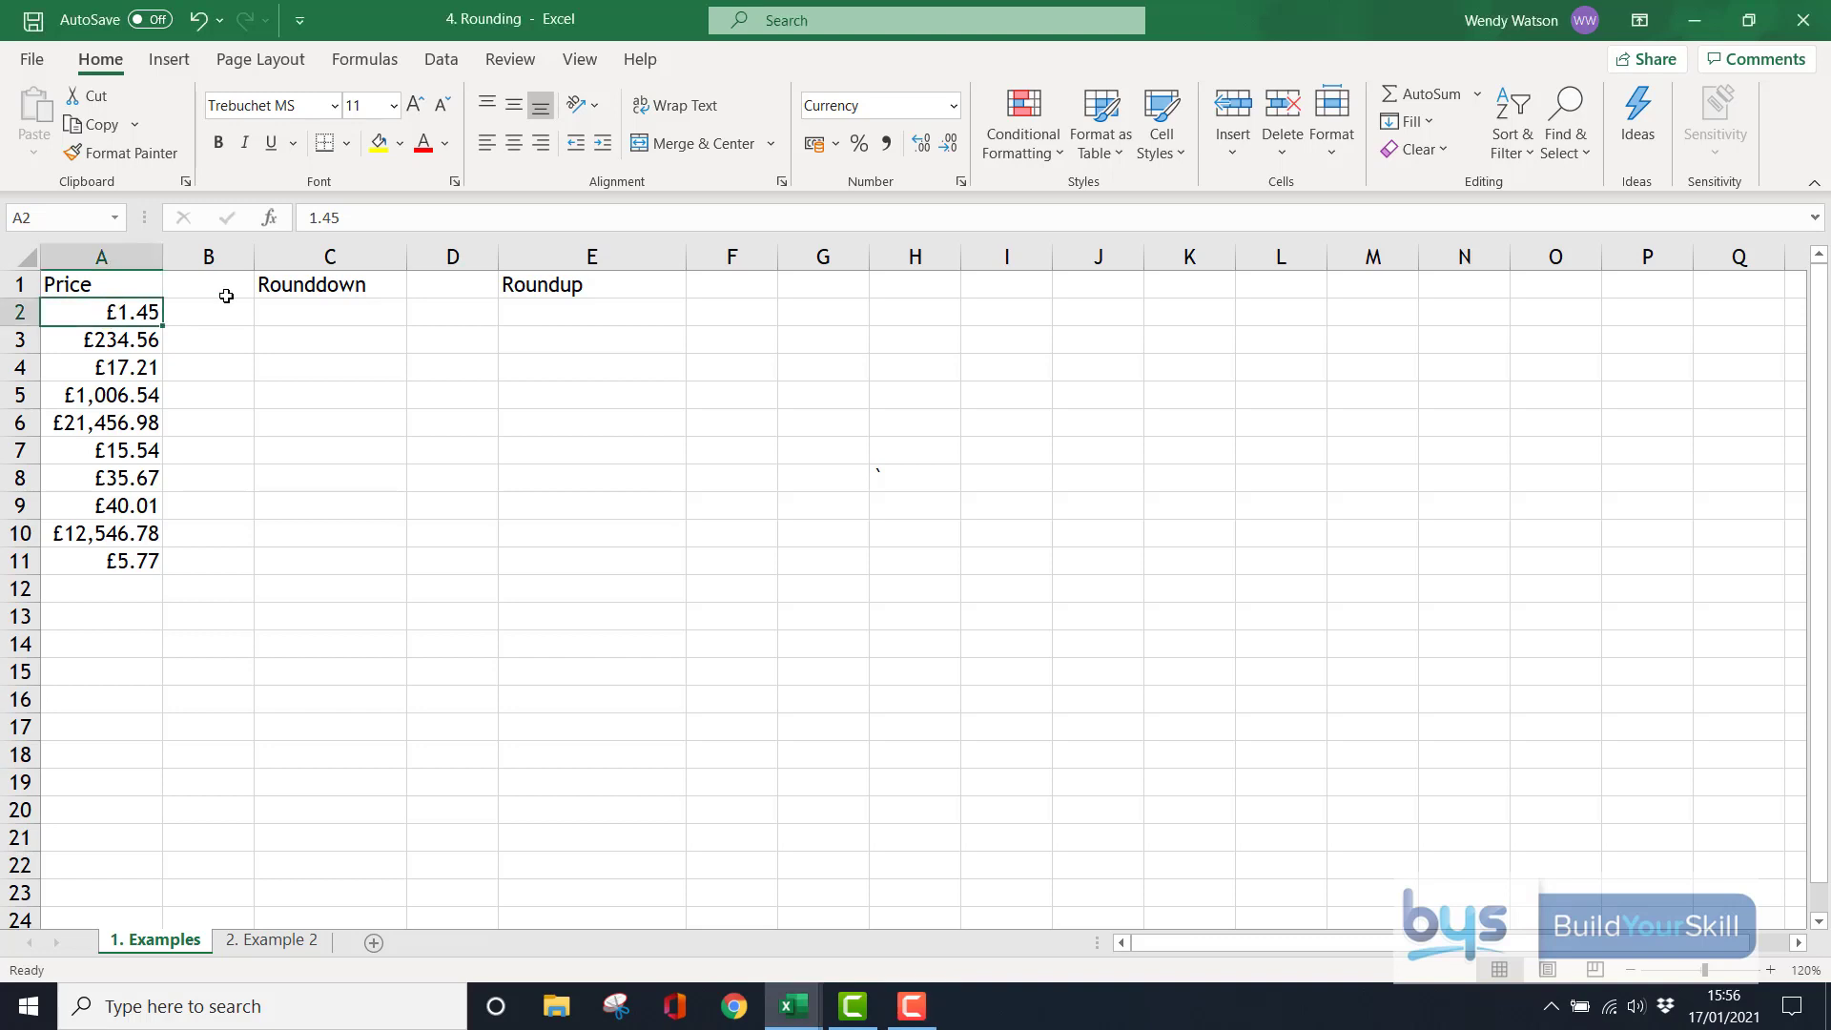
left_click(947, 153)
left_click(947, 153)
left_click(129, 340)
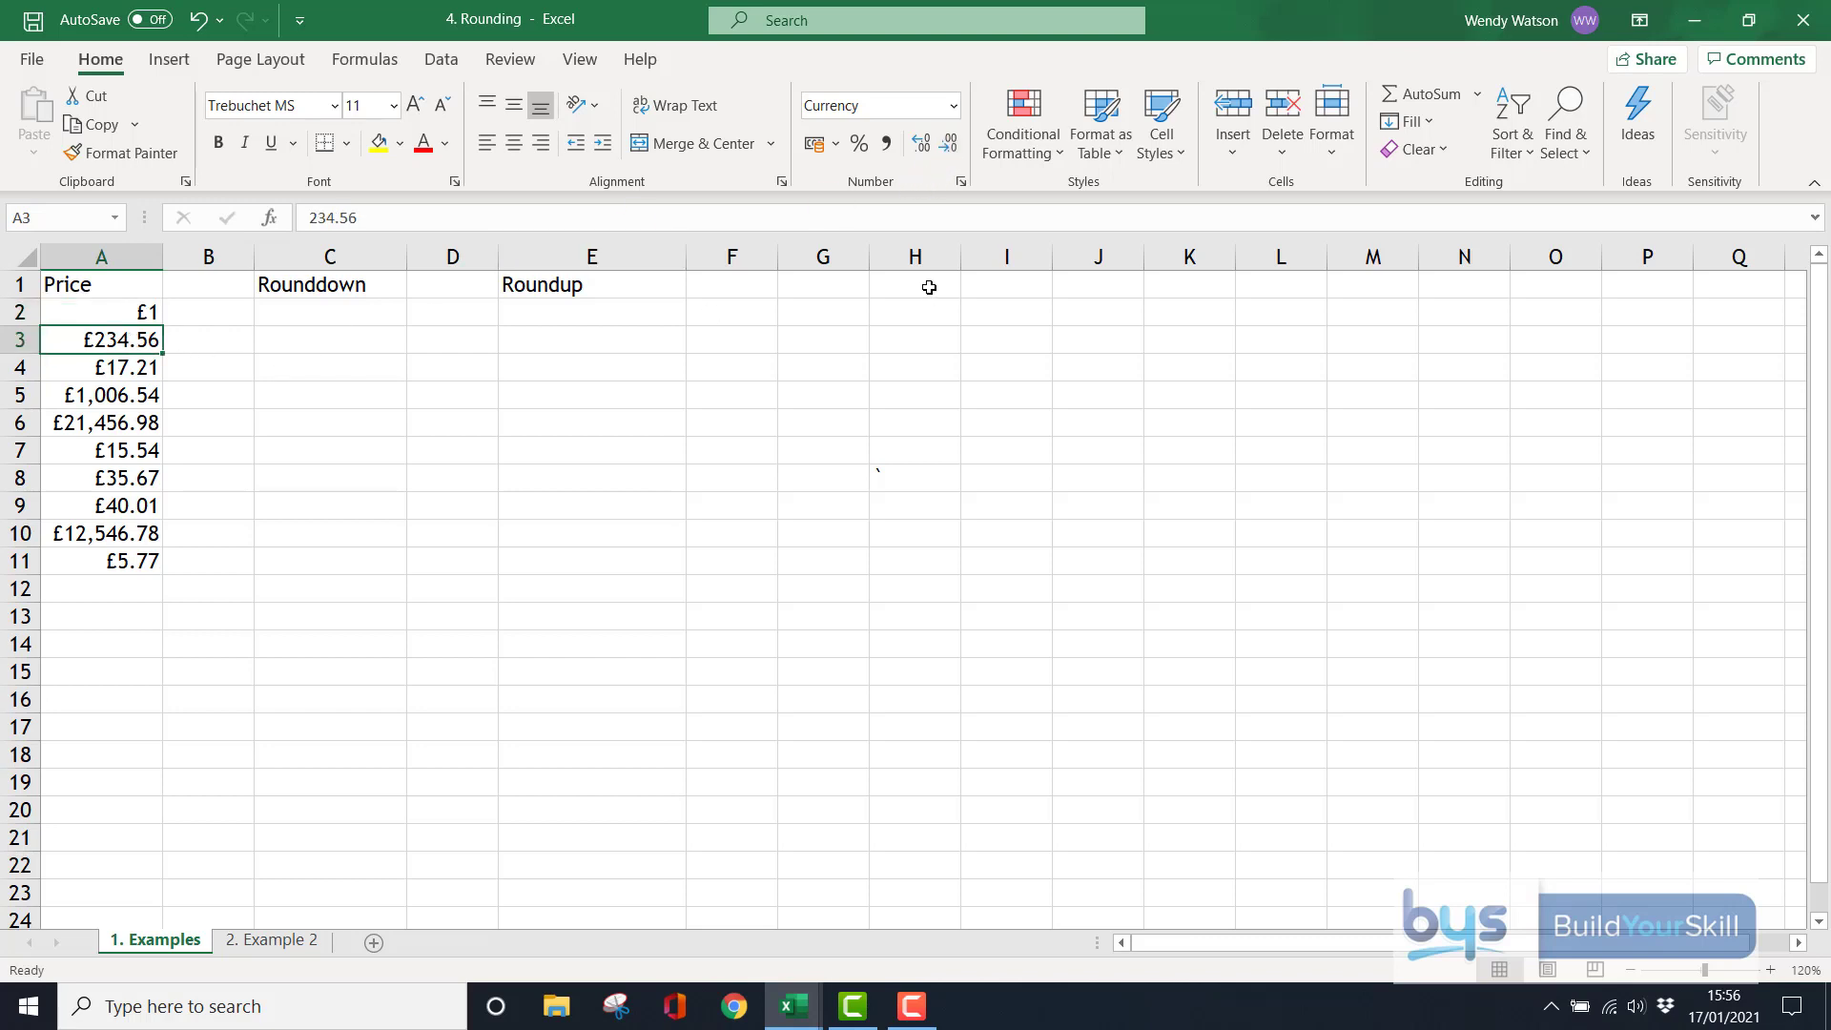
left_click(959, 152)
left_click(959, 152)
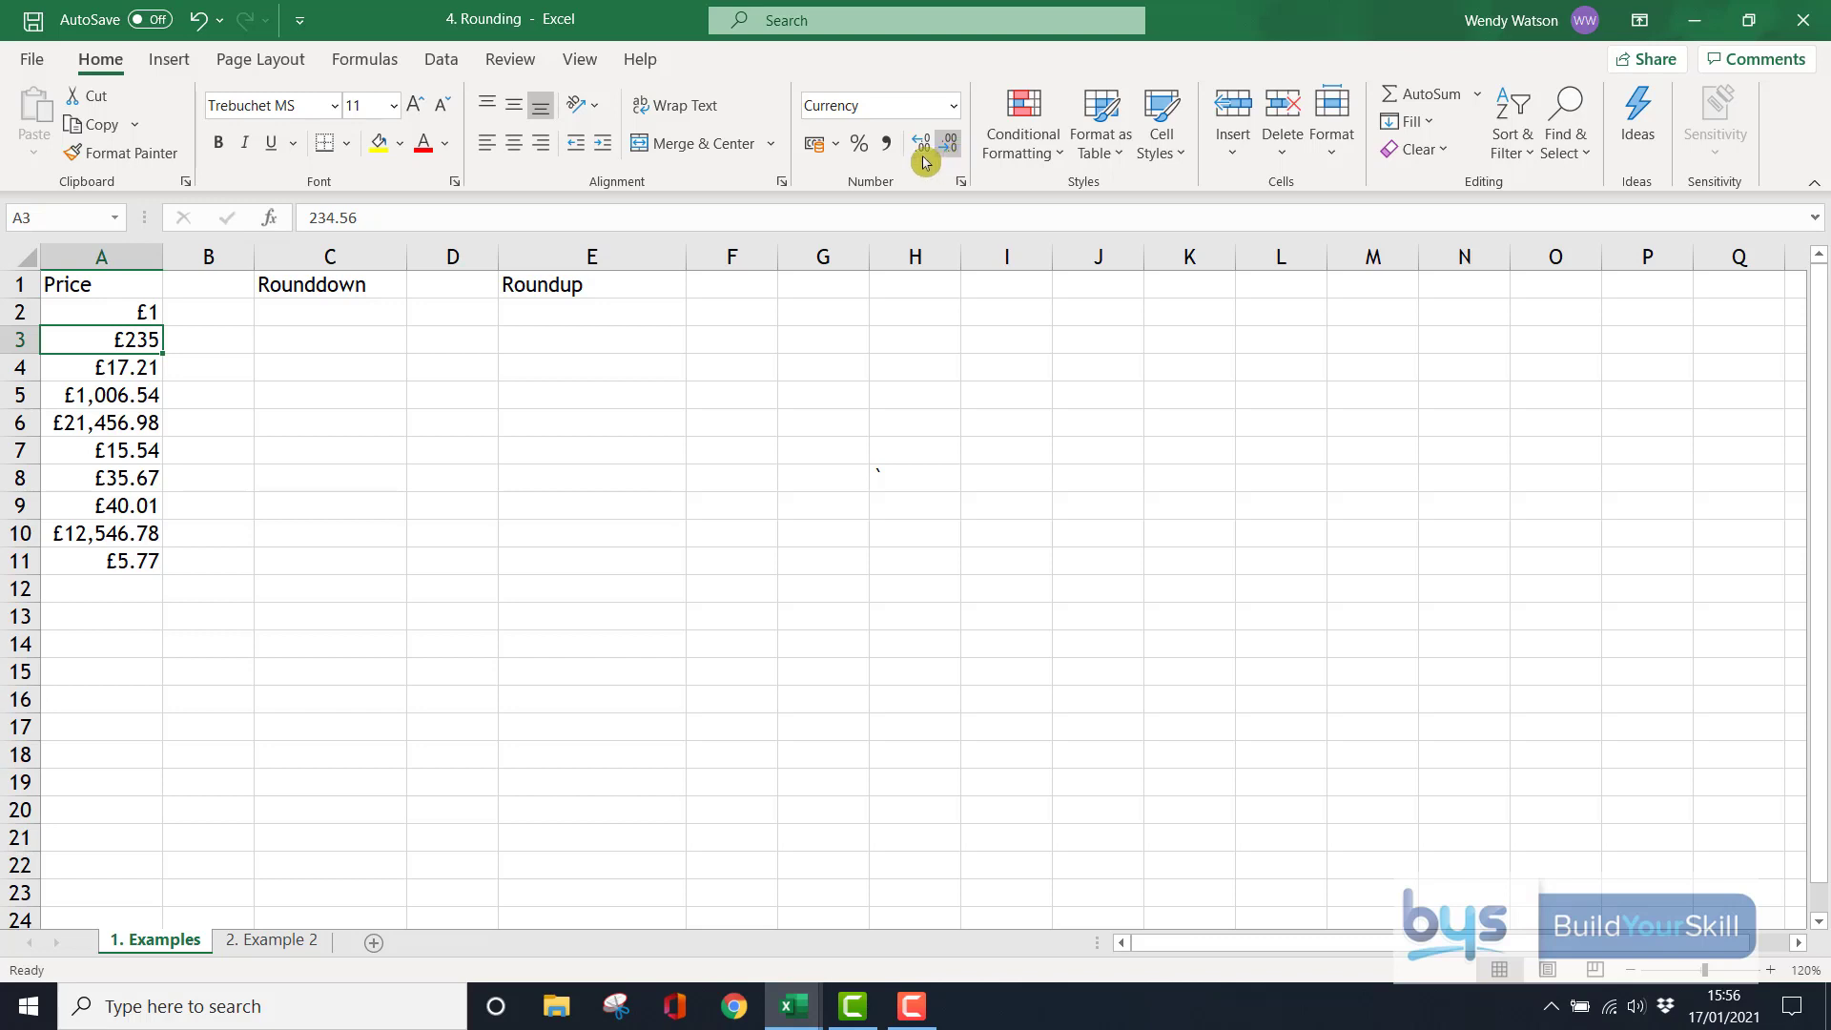
left_click(202, 27)
left_click(202, 23)
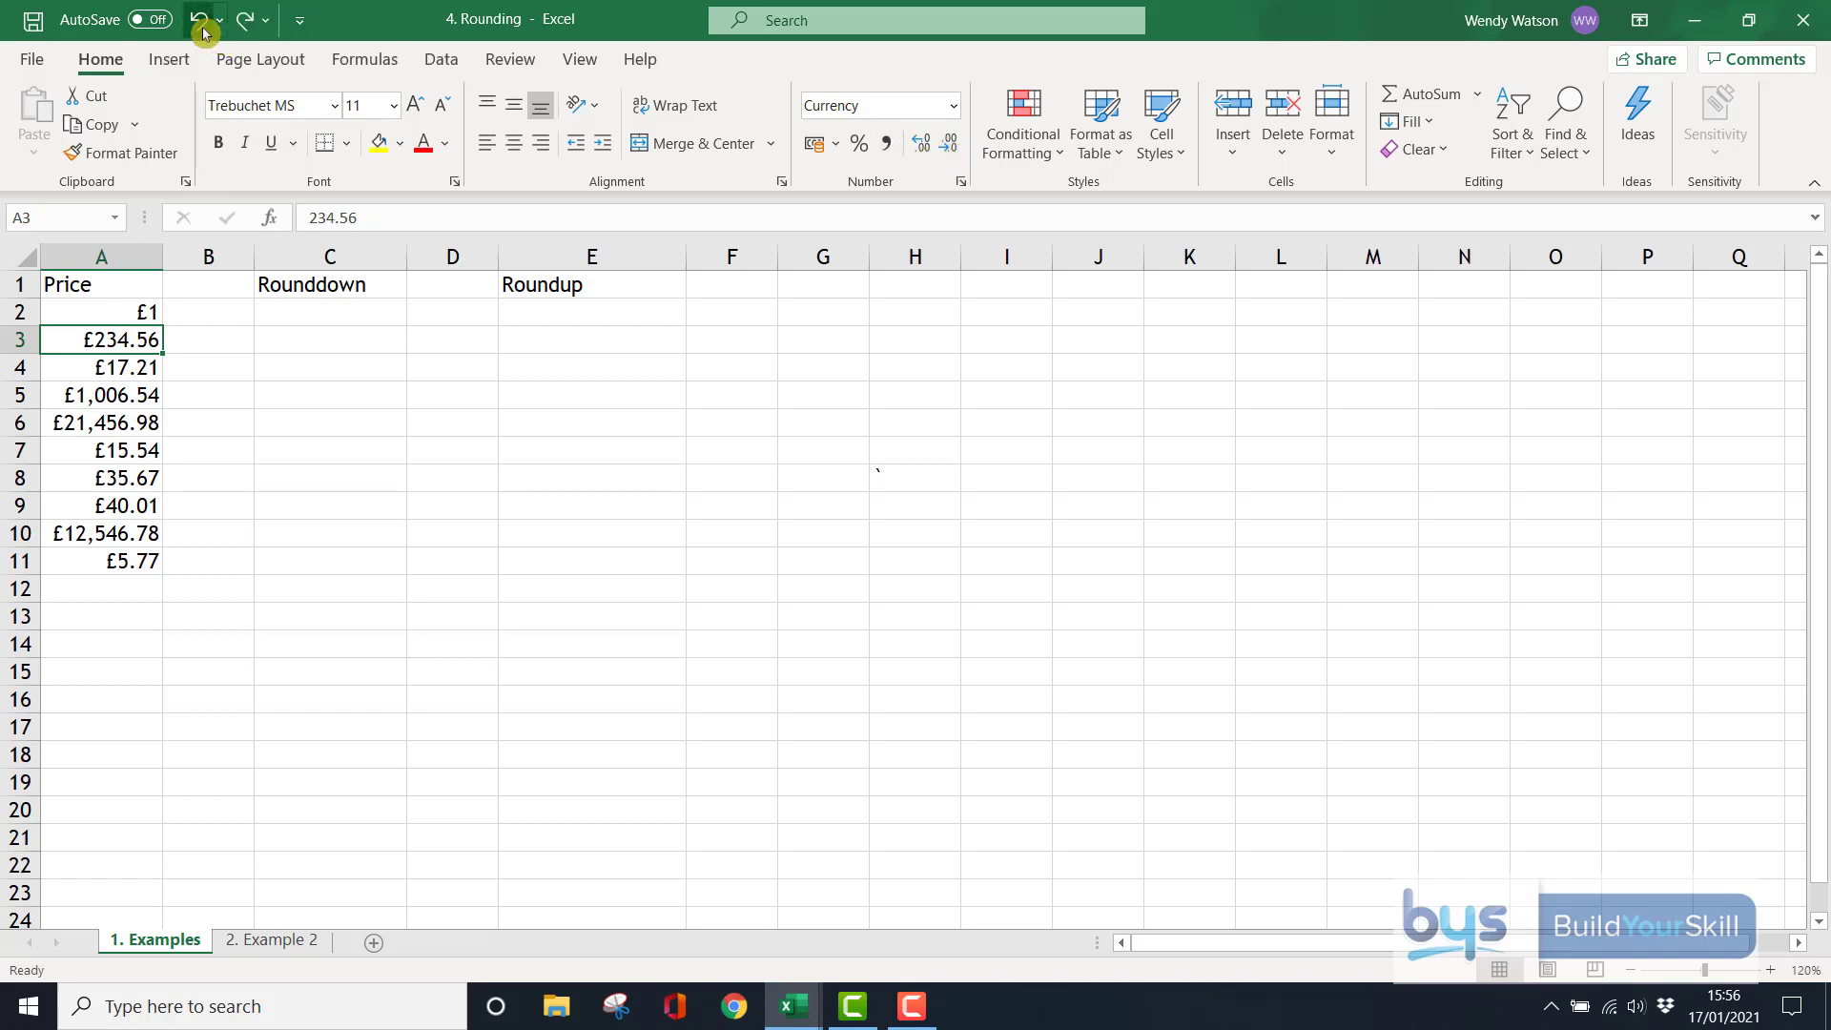
left_click(202, 23)
left_click(203, 23)
Enter =ROUNDDOWN(A2,0) in C2, giving £1.00.
left_click(319, 317)
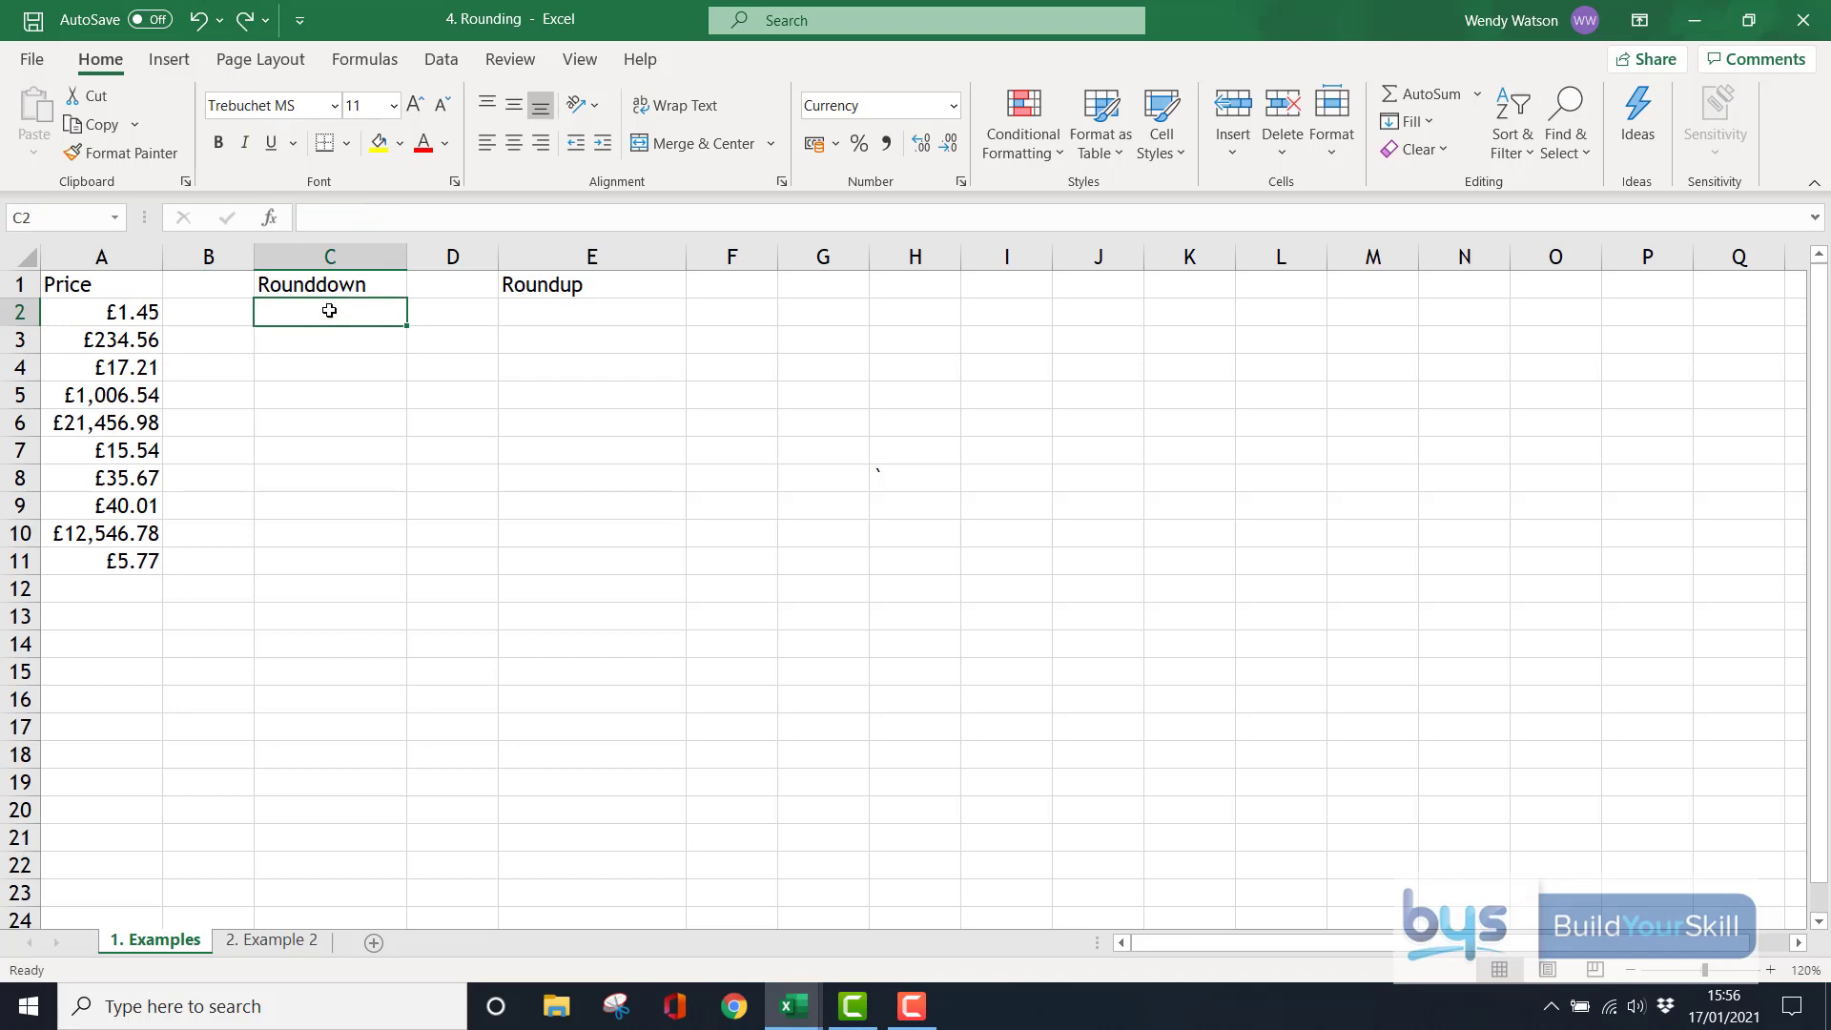
type("=rpi")
key("BackSpace")
key("BackSpace")
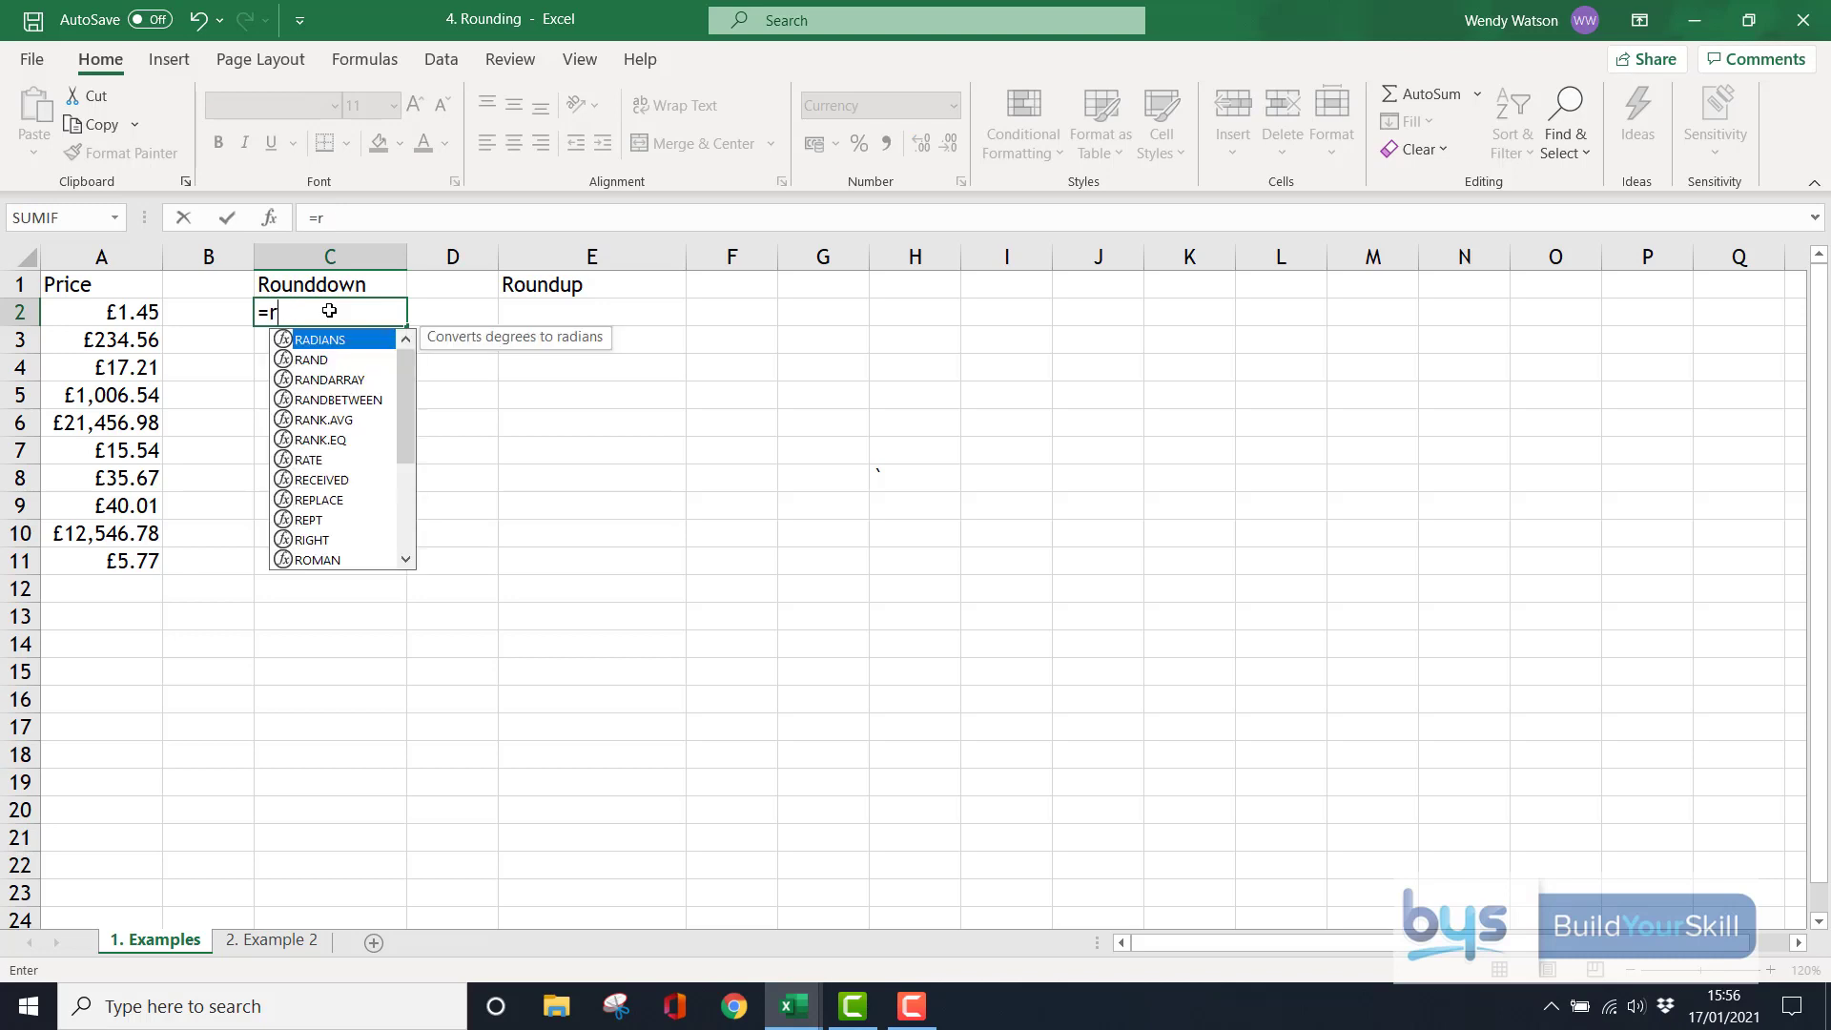
type("ou")
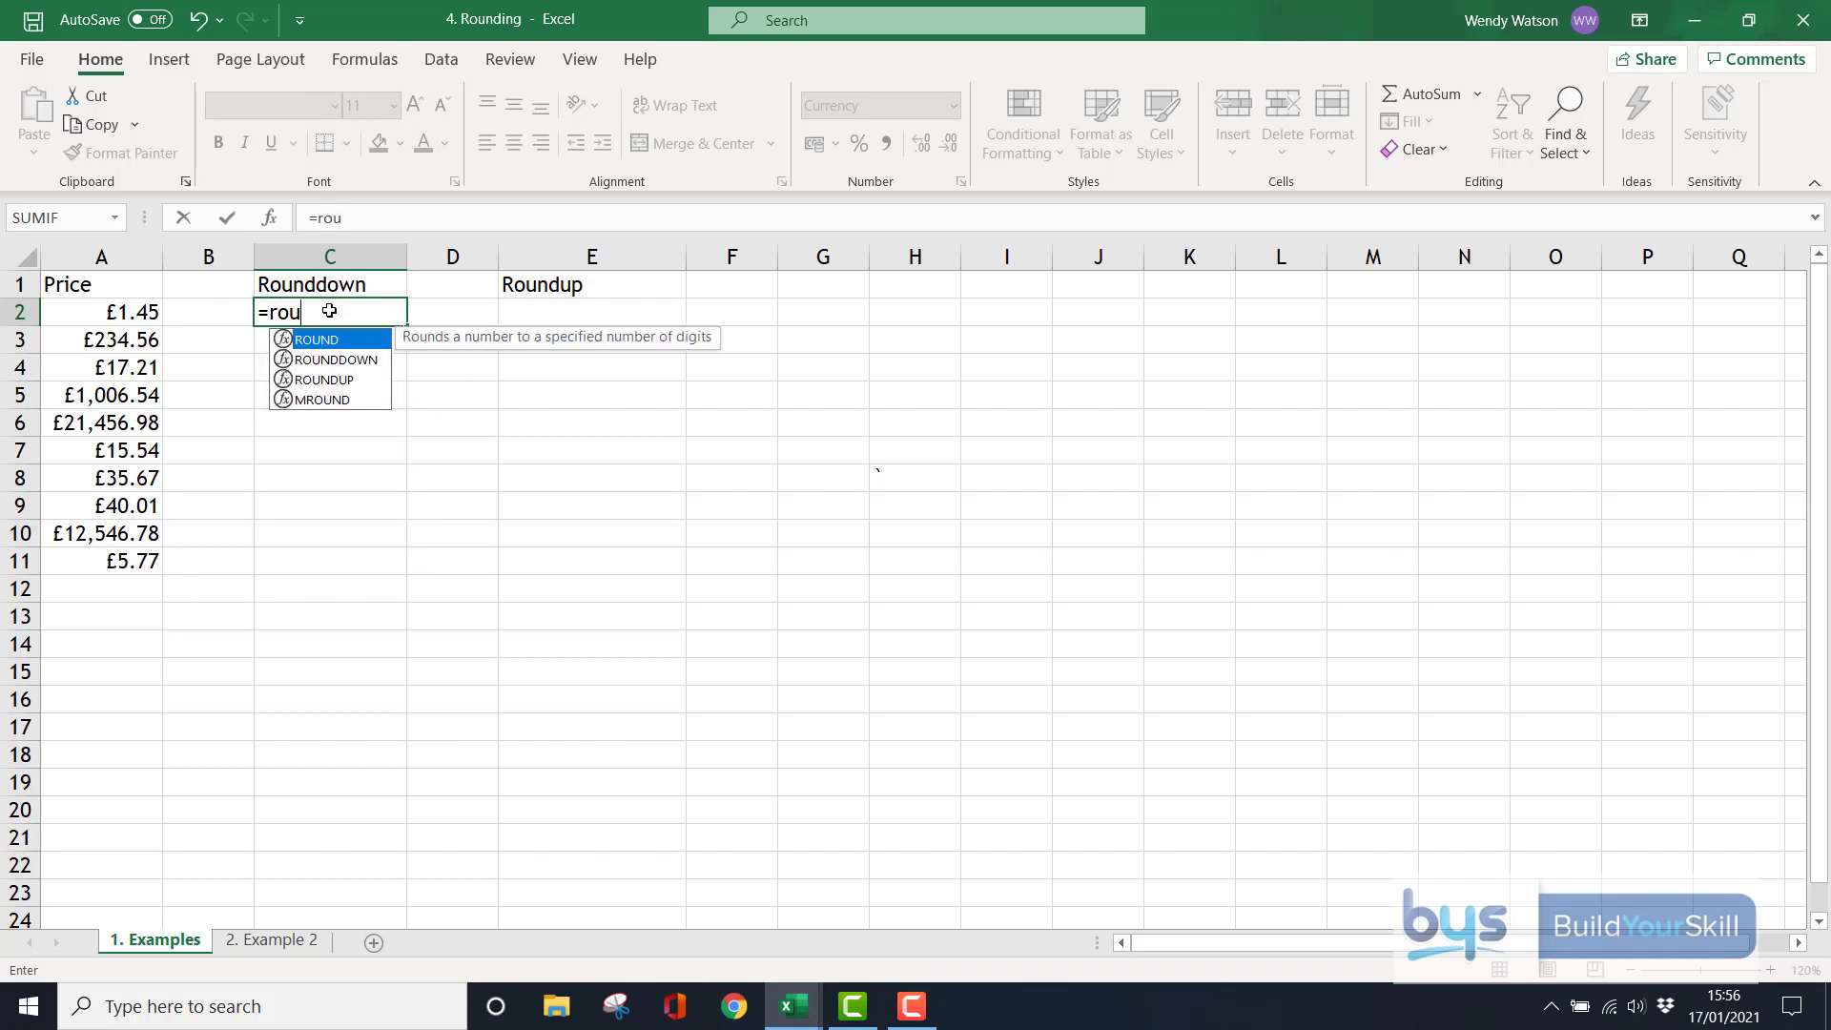
double_click(344, 362)
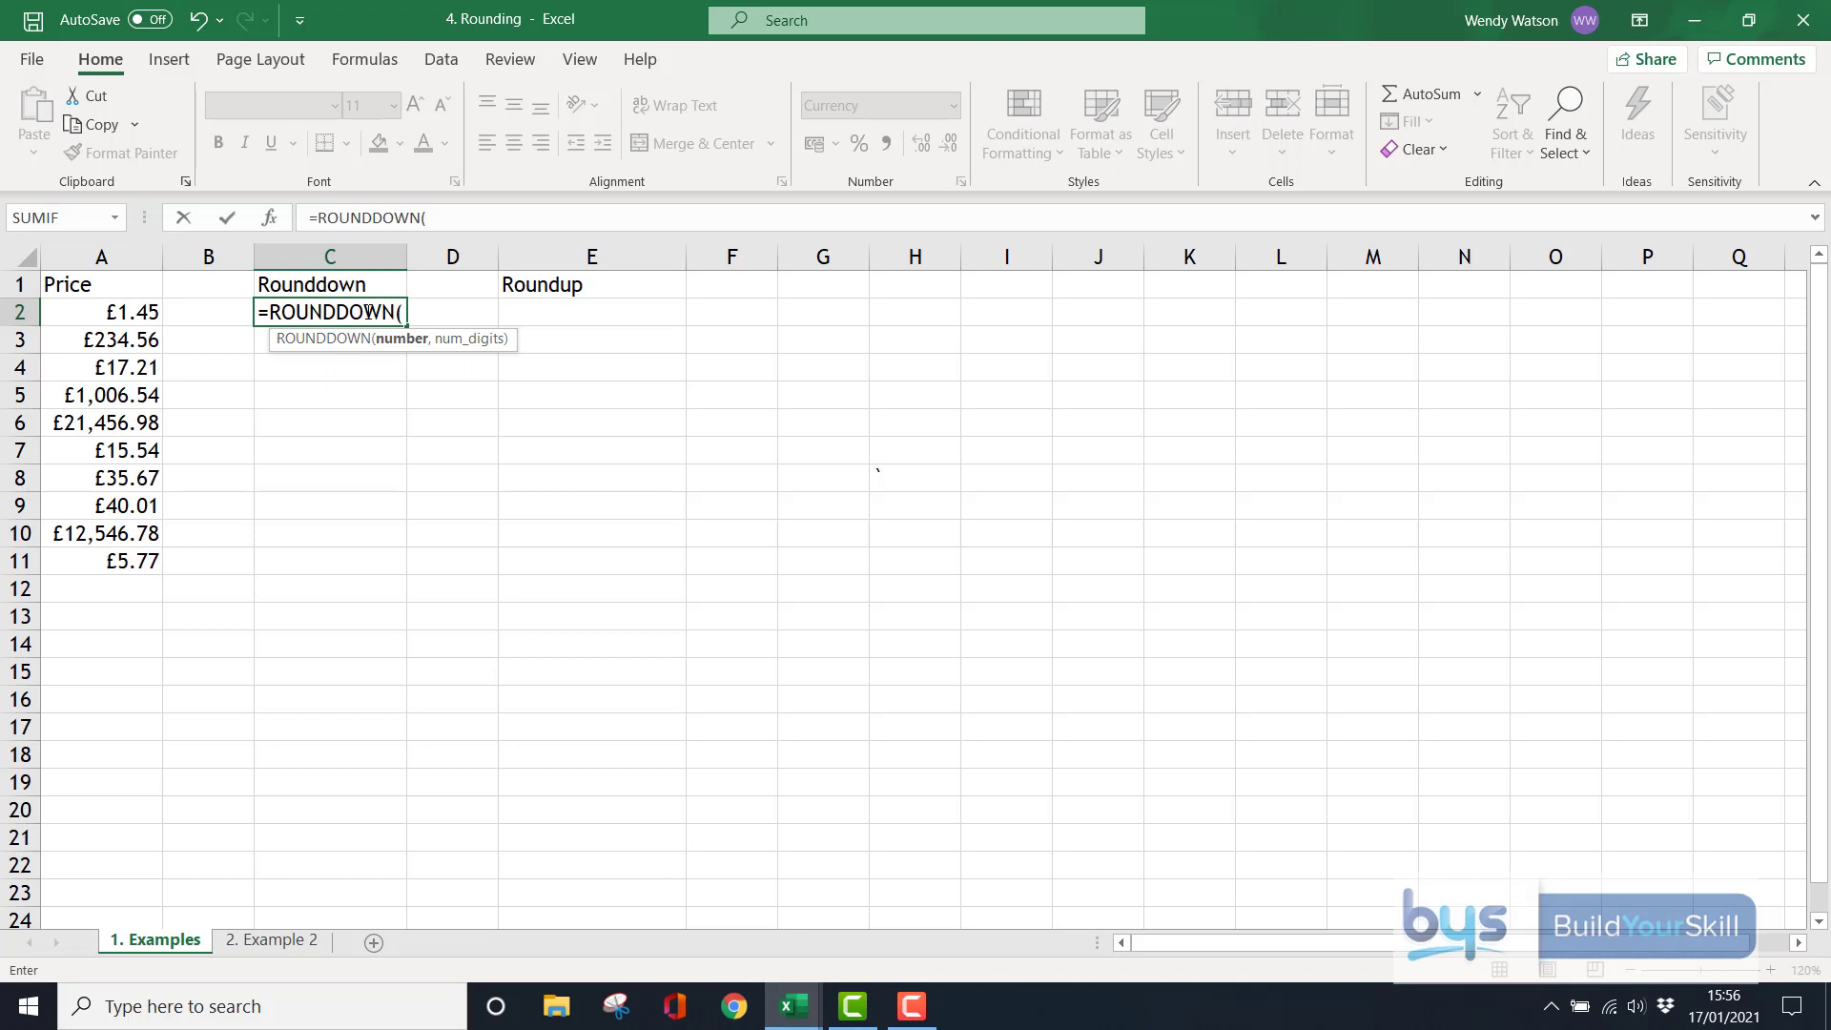
left_click(124, 312)
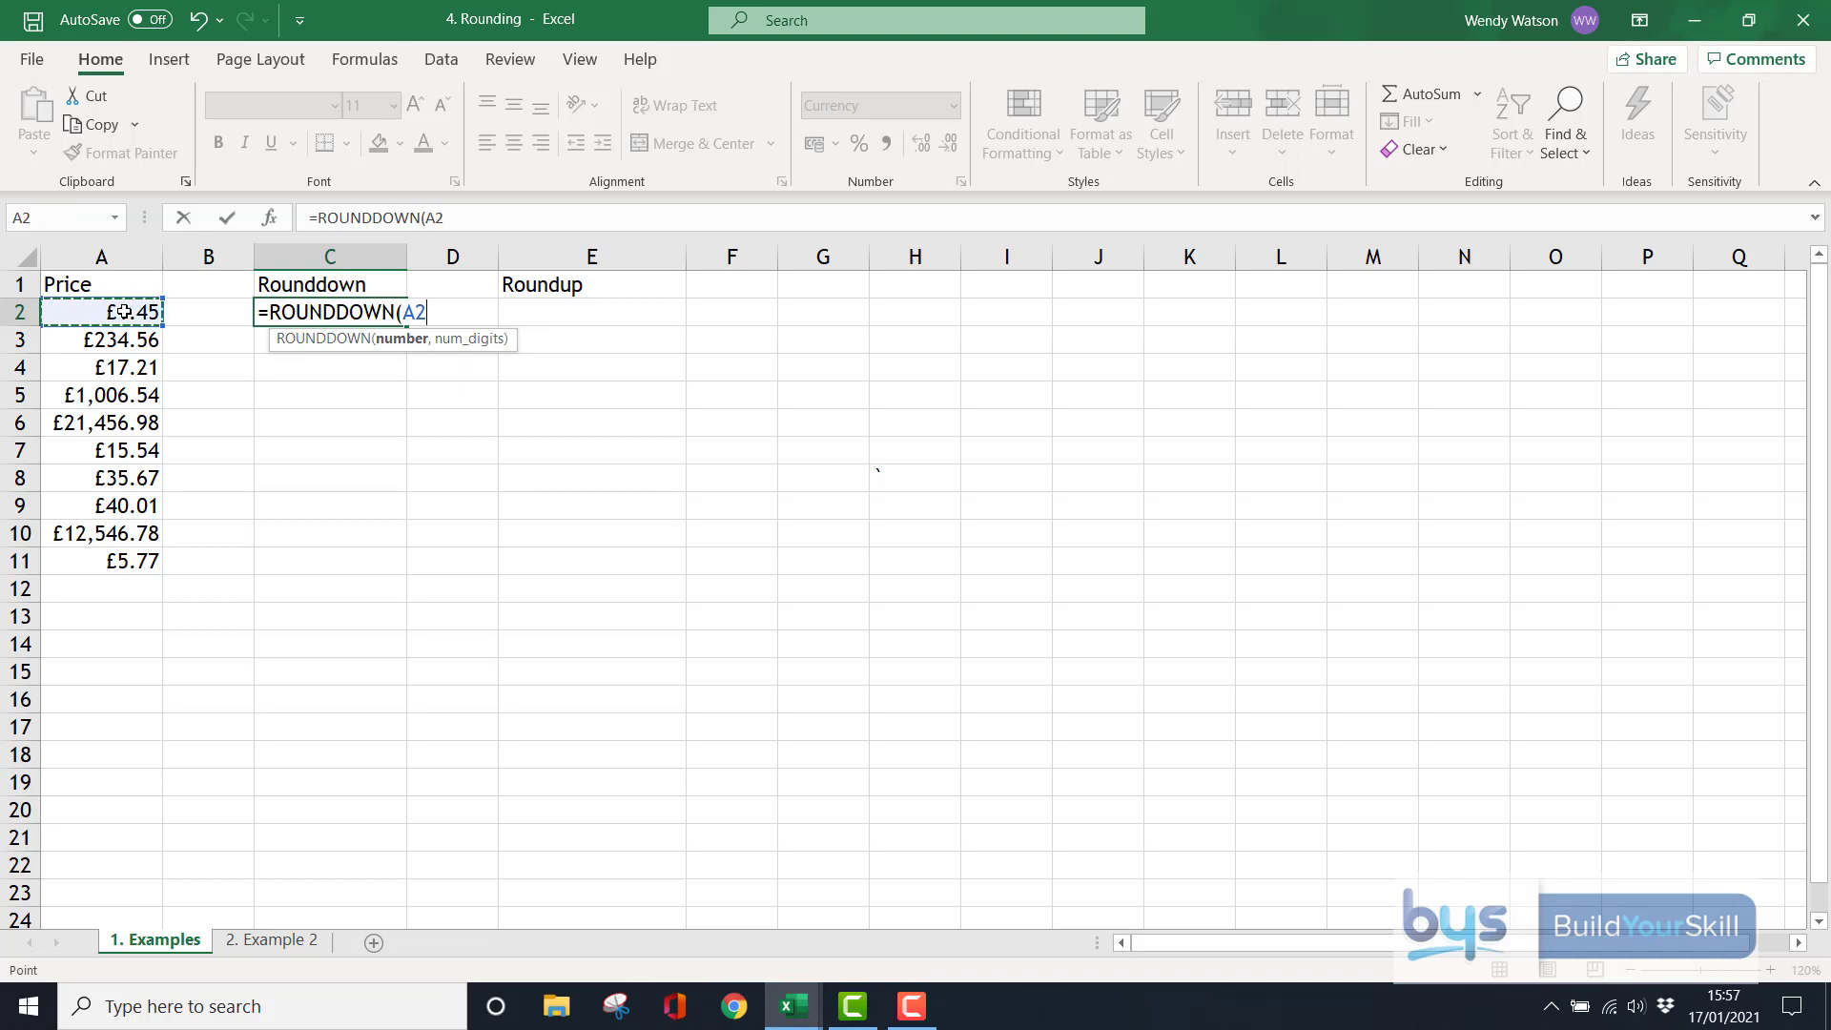
type(",")
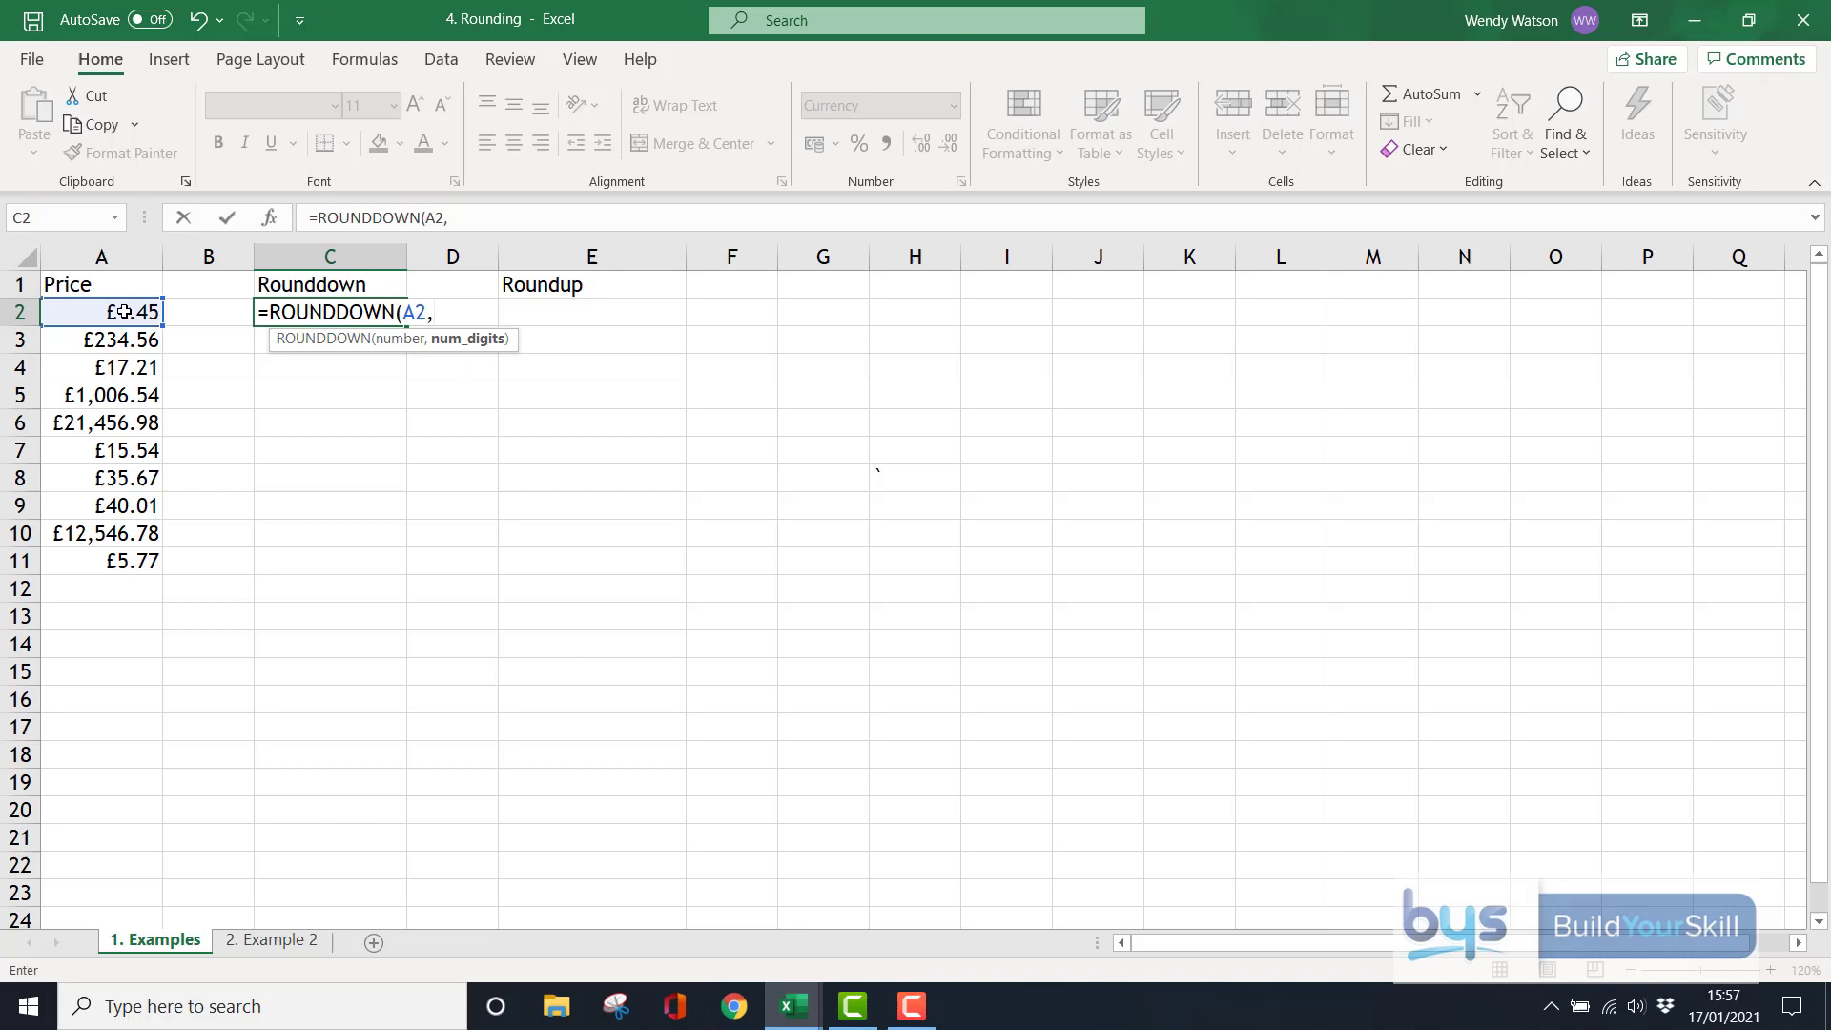
type("0)")
key("Return")
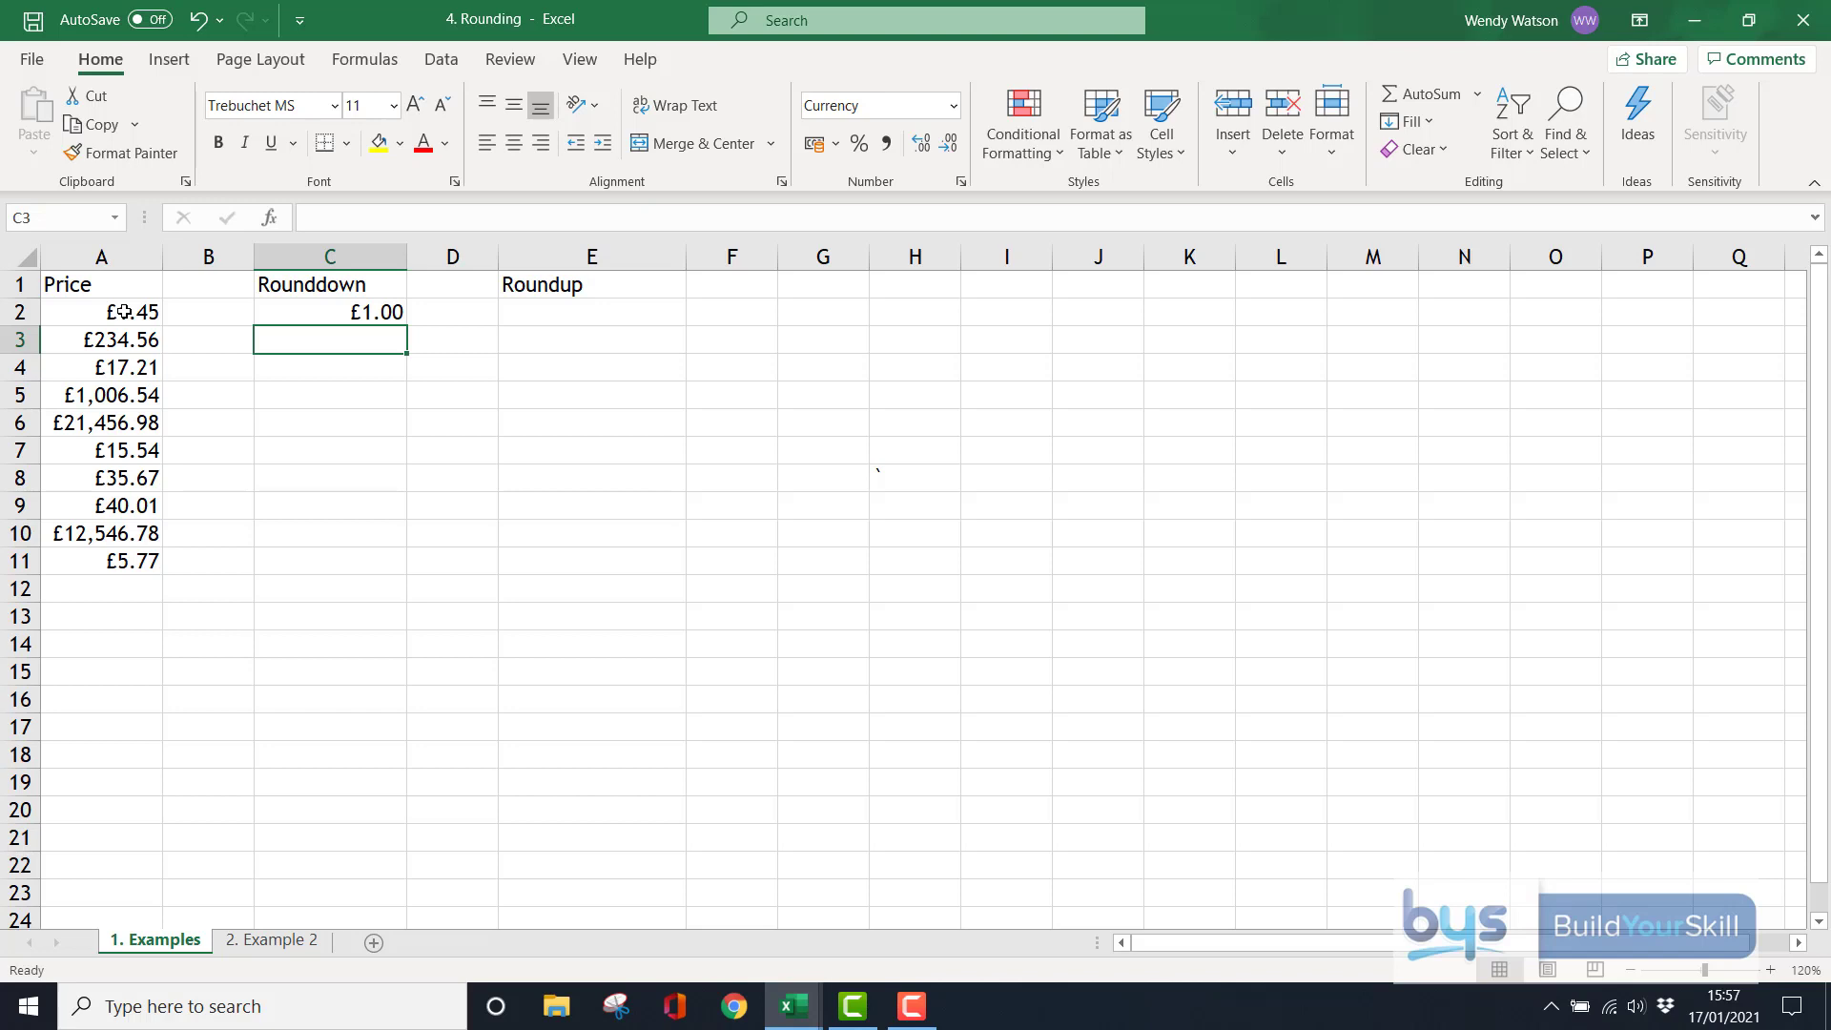
Copy C2's ROUNDDOWN formula down to C11 and show the results without decimals, e.g. £234.
left_click(377, 312)
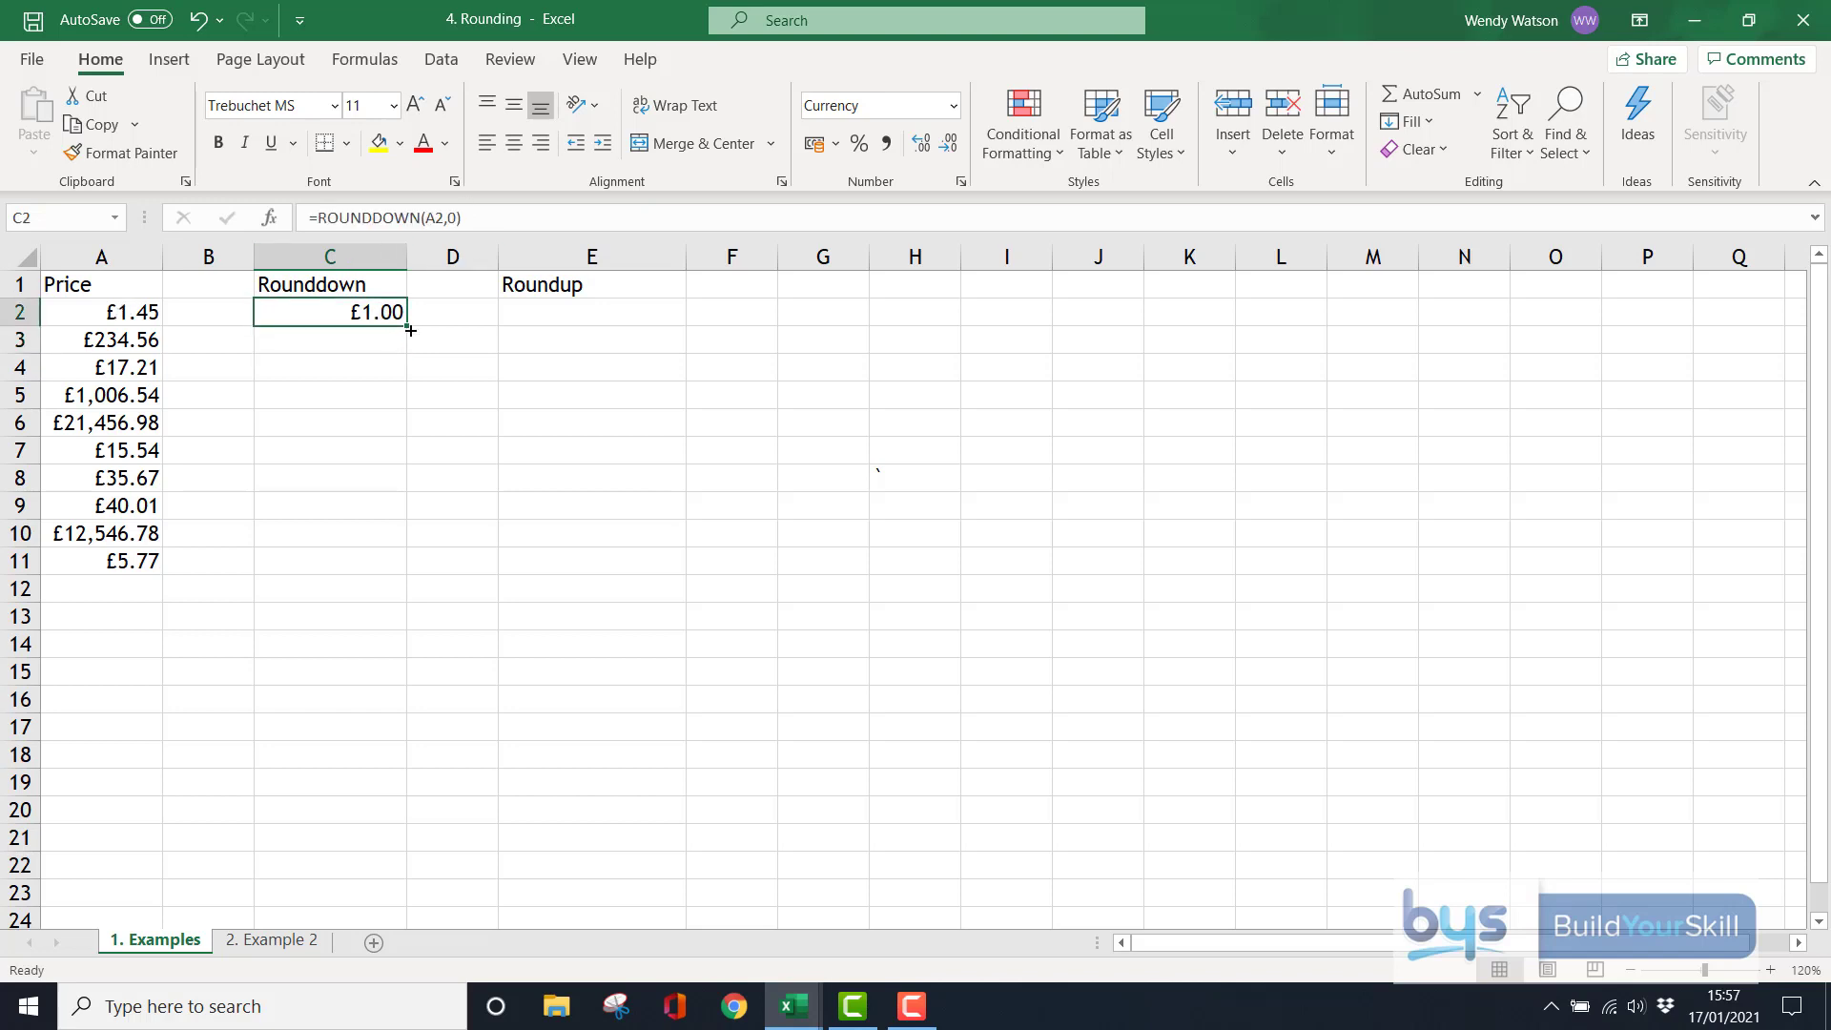
left_click_drag(410, 329, 367, 576)
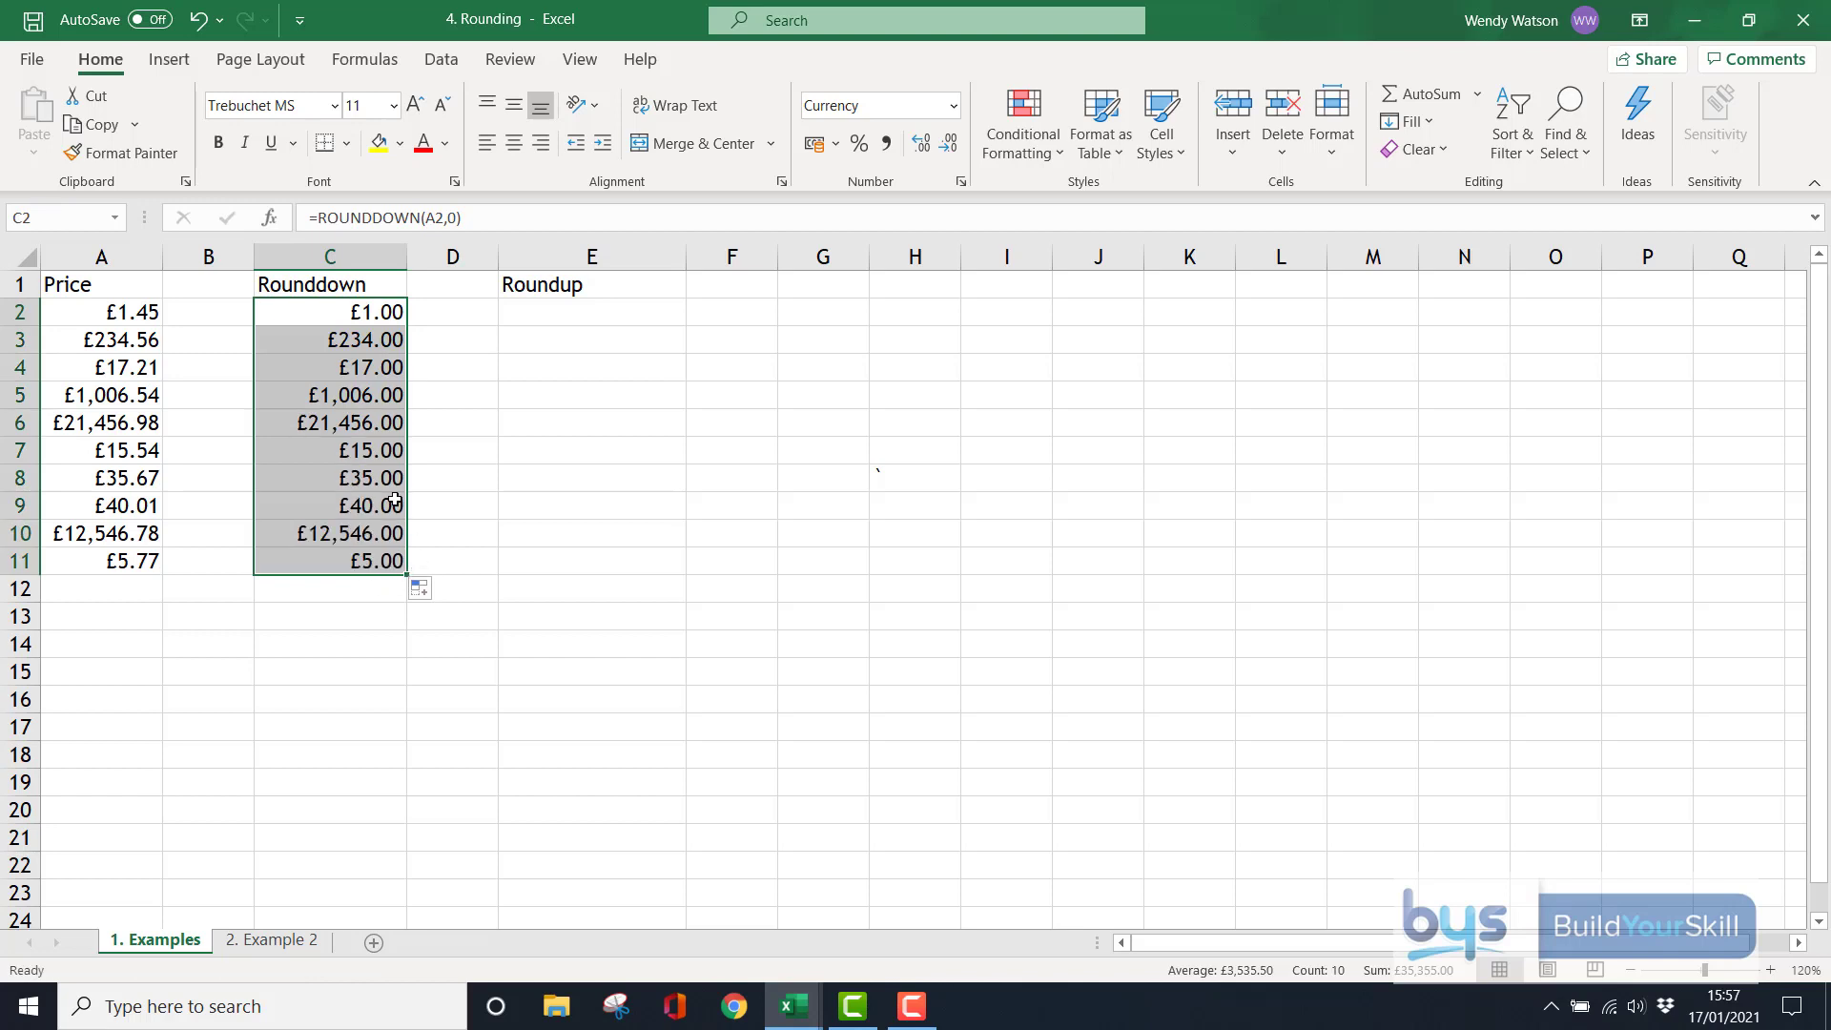
left_click(954, 154)
left_click(953, 154)
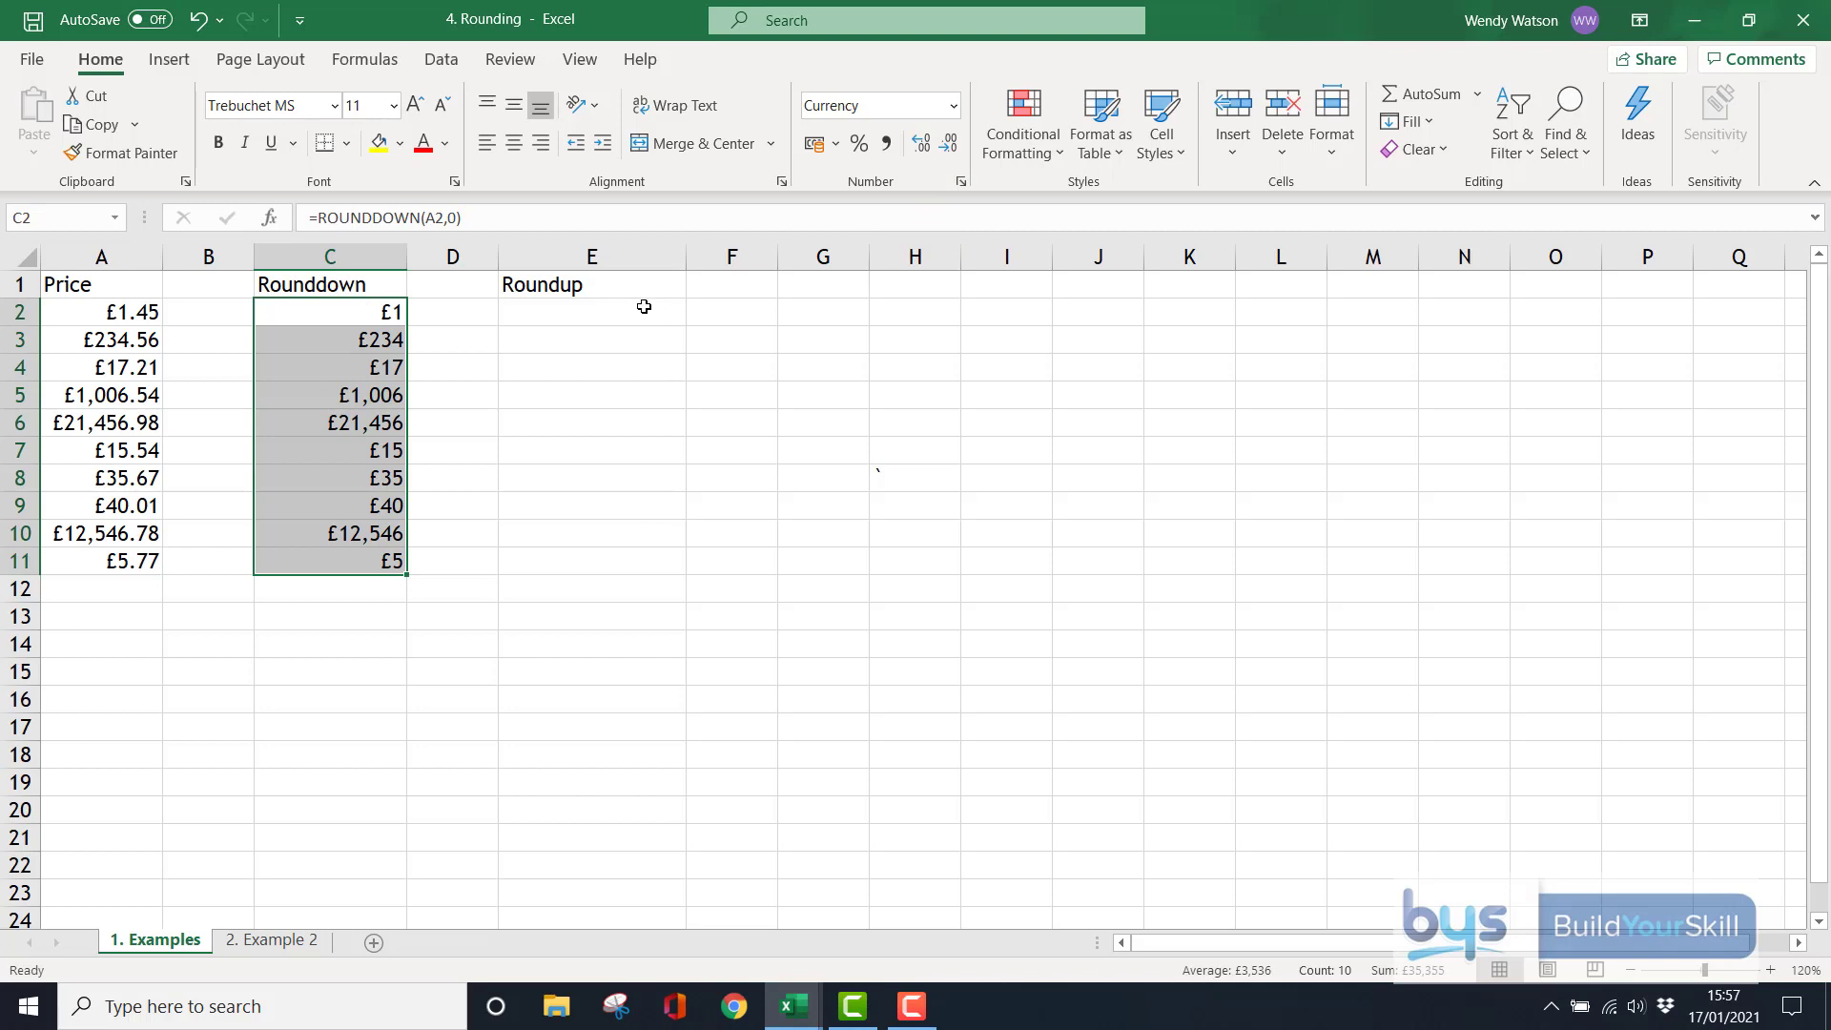
Enter =ROUNDUP(A2,0) in E2, rounding £1.45 up to £2.00.
left_click(569, 308)
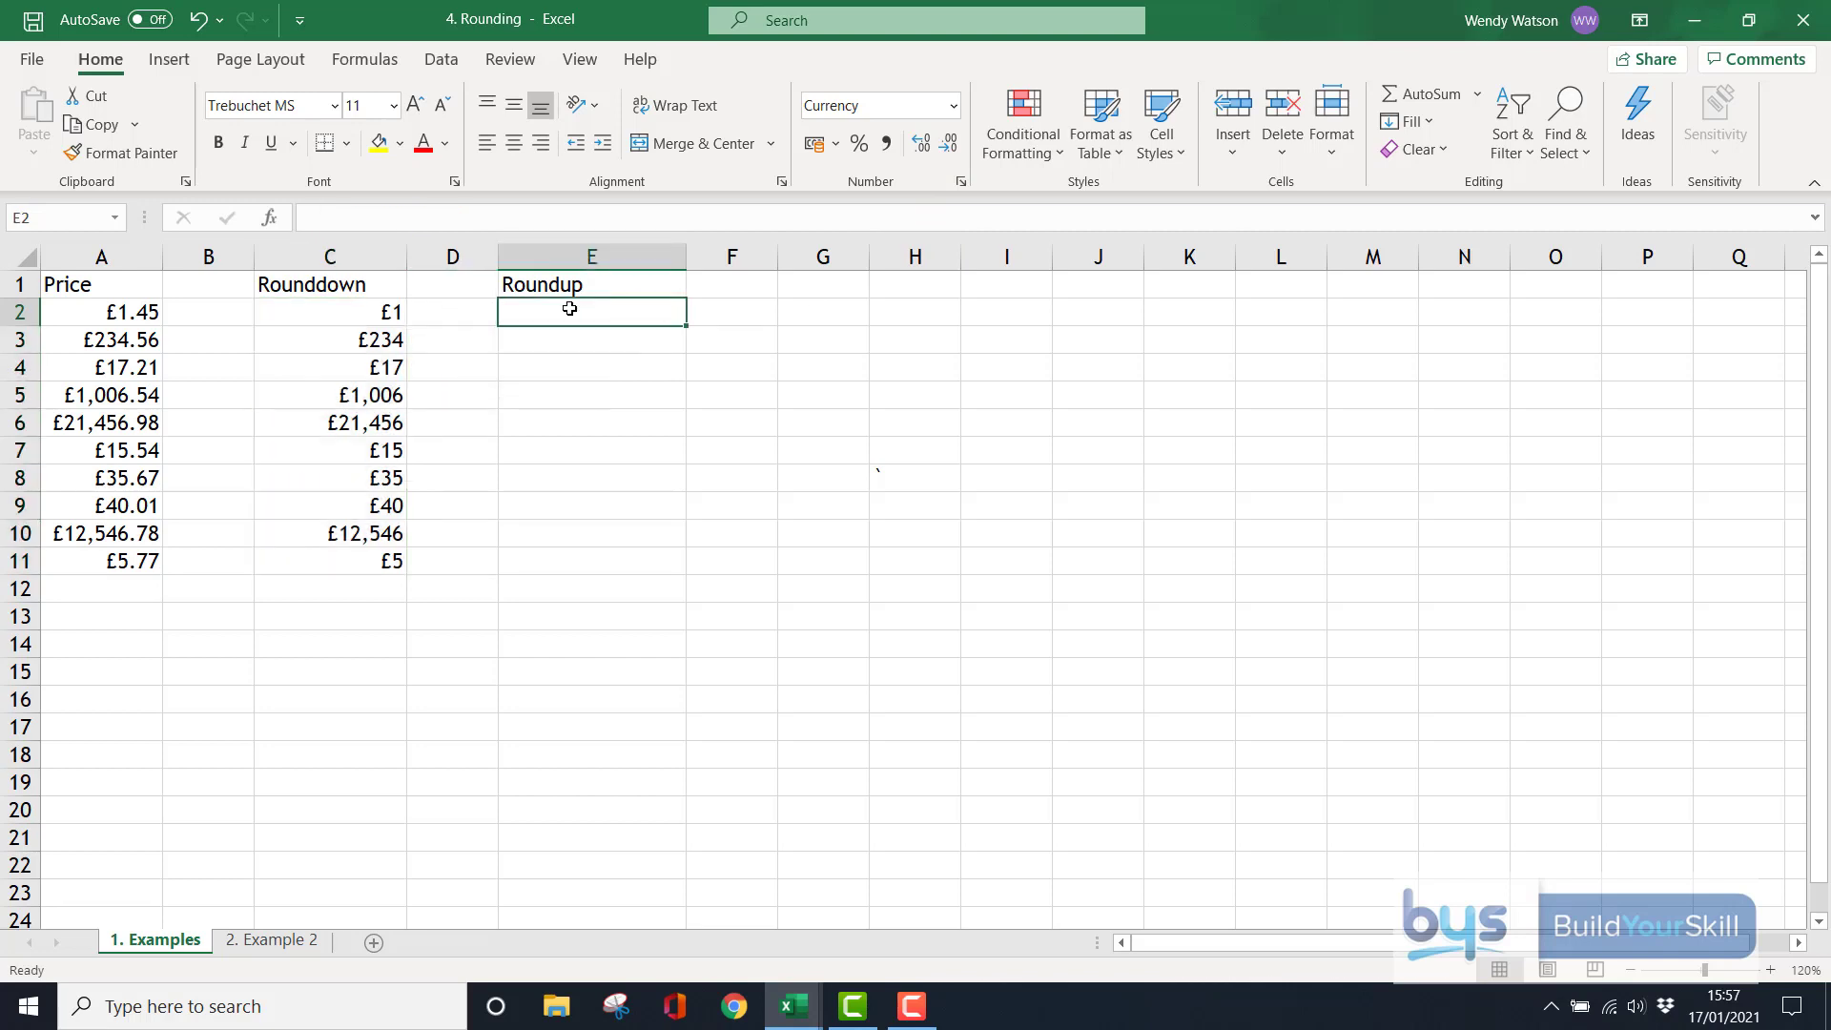
type("=rou")
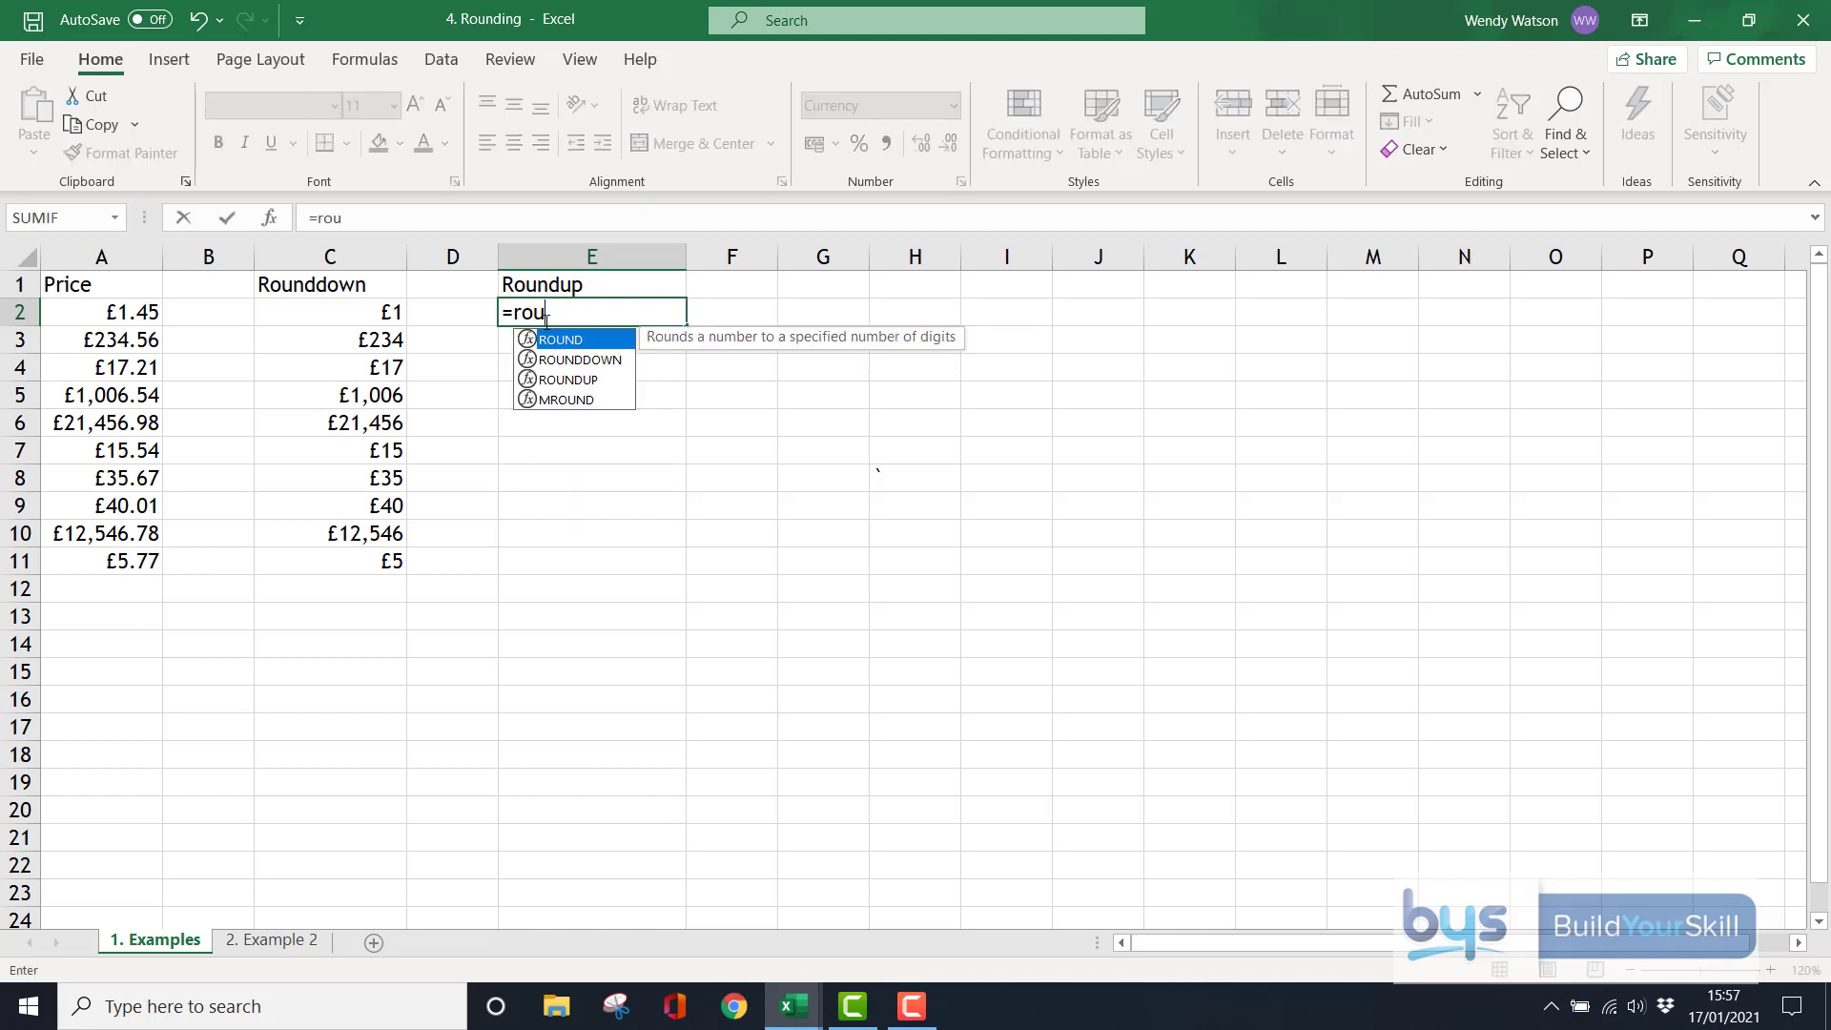
double_click(563, 380)
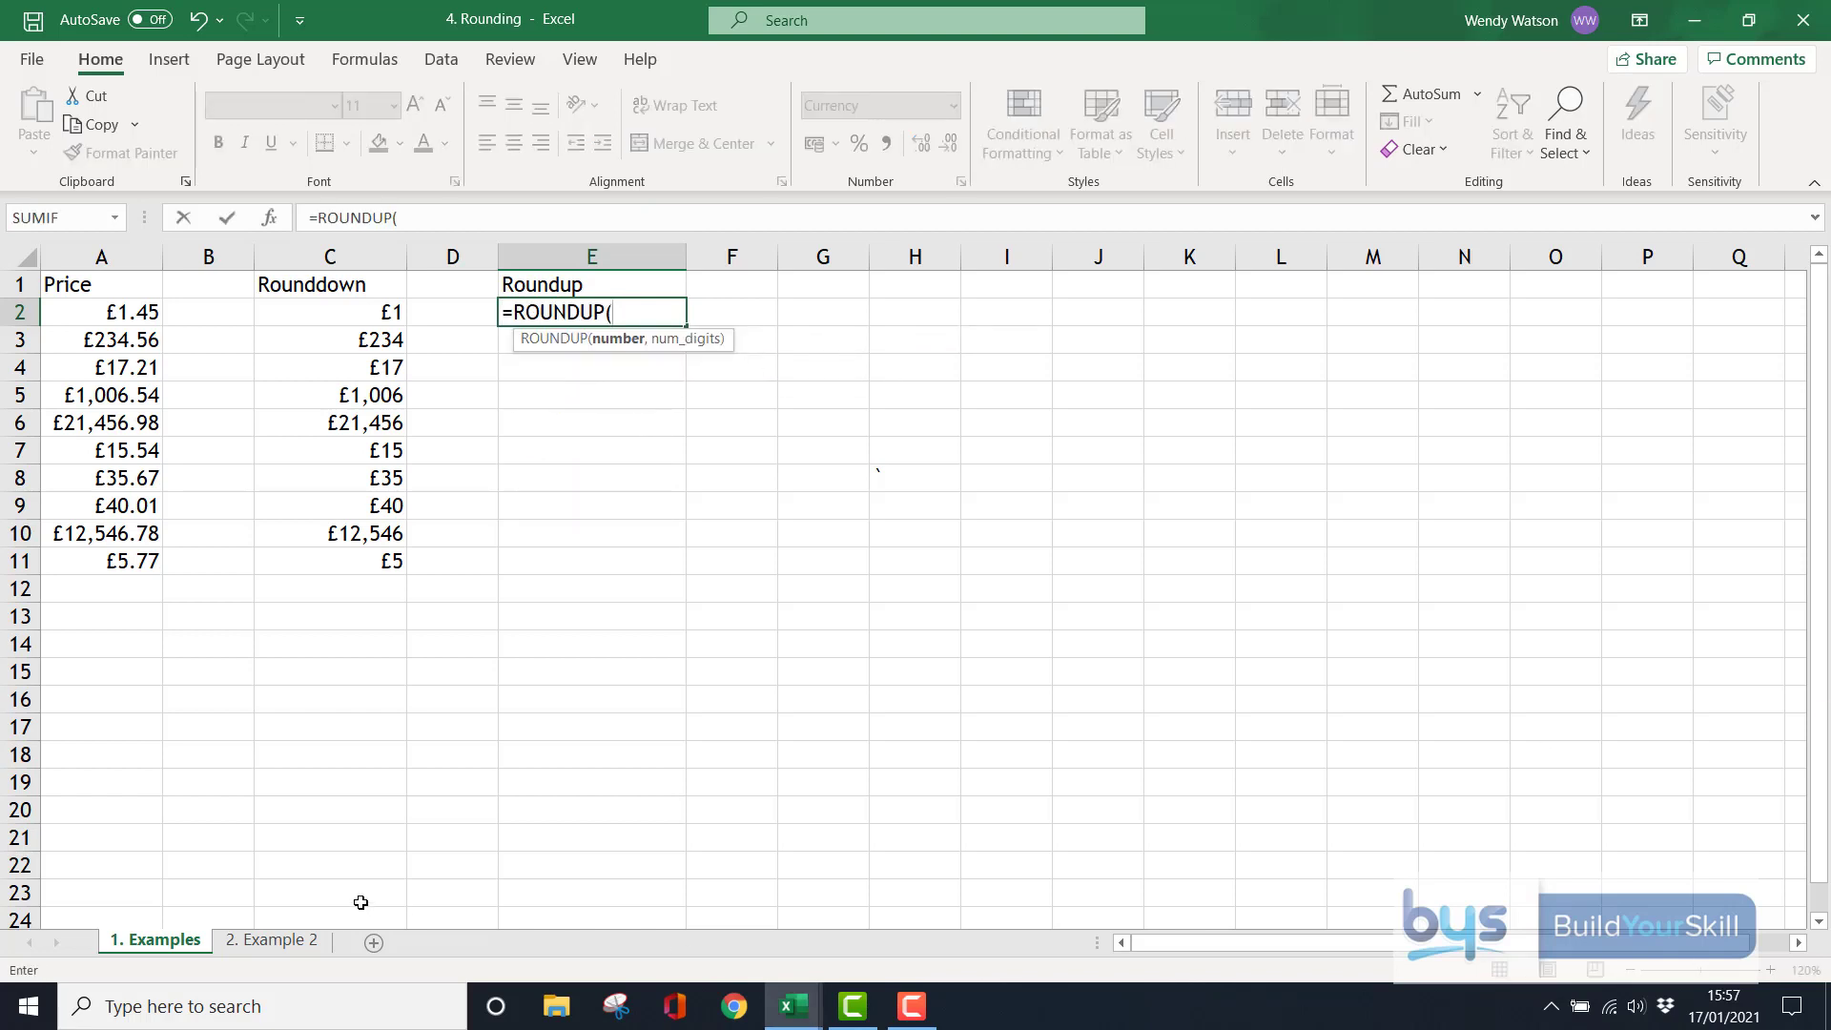
left_click(117, 320)
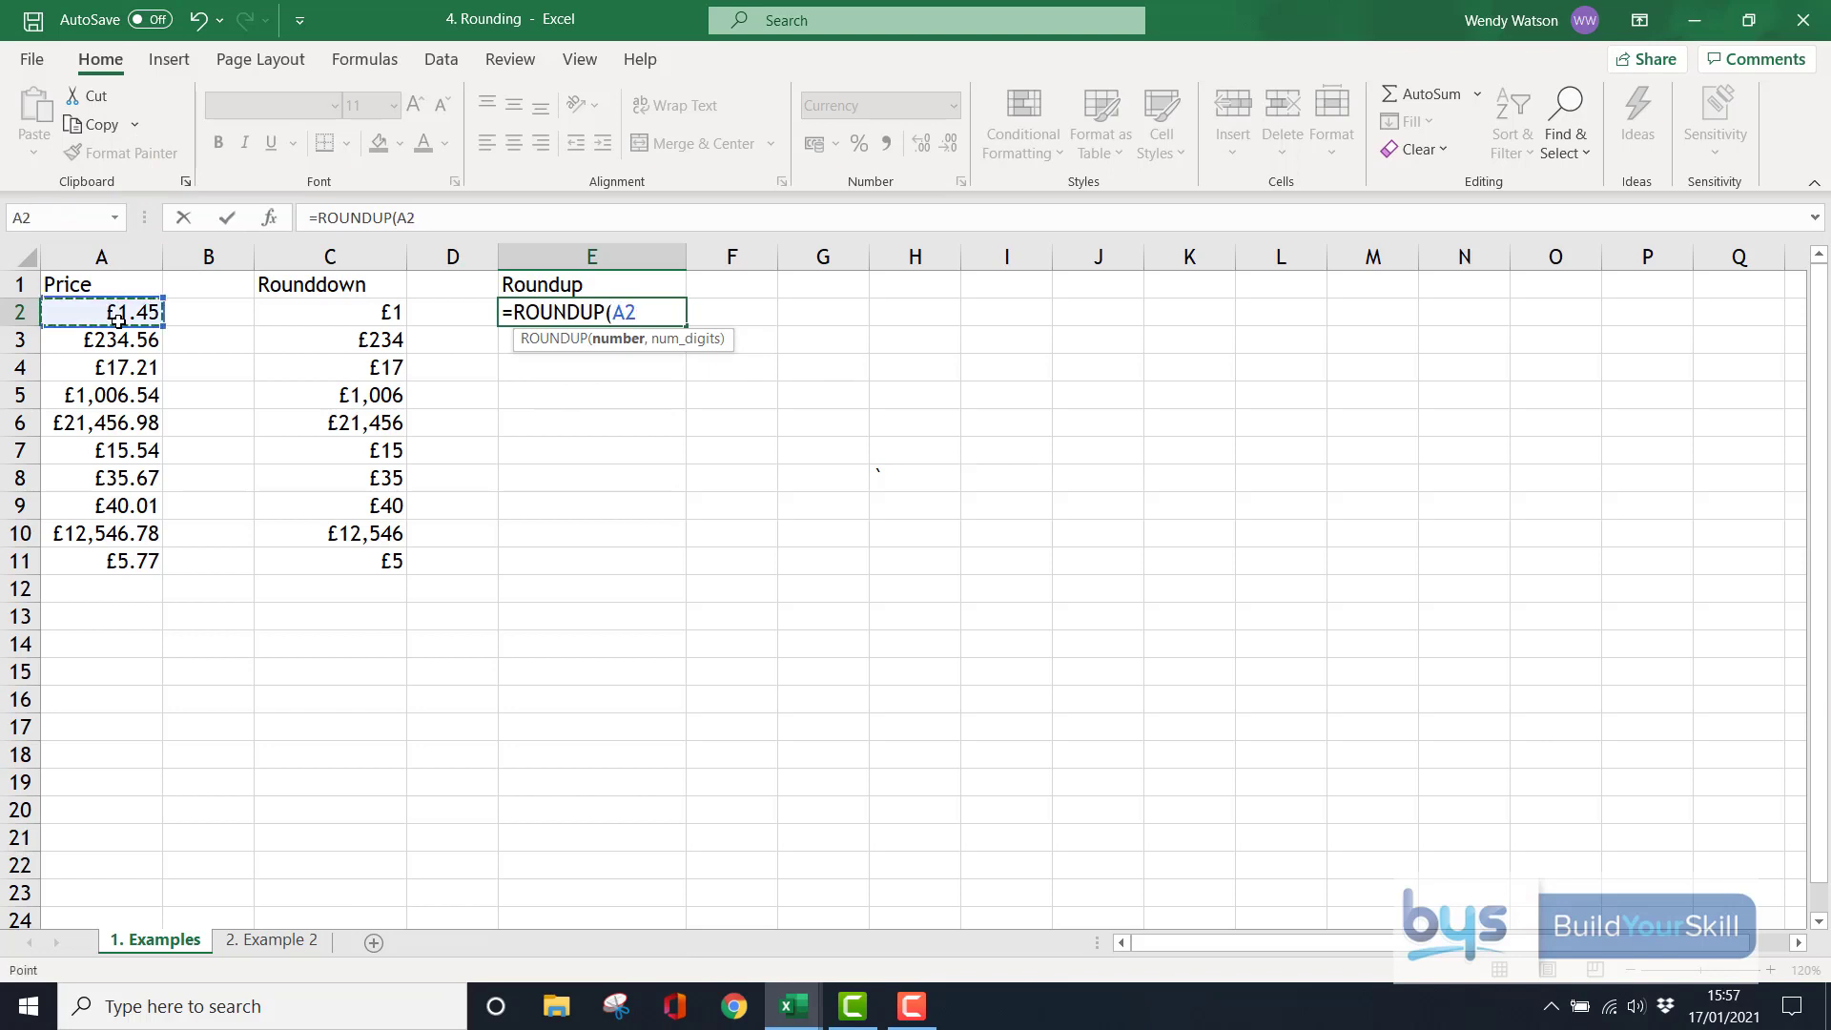
type(",")
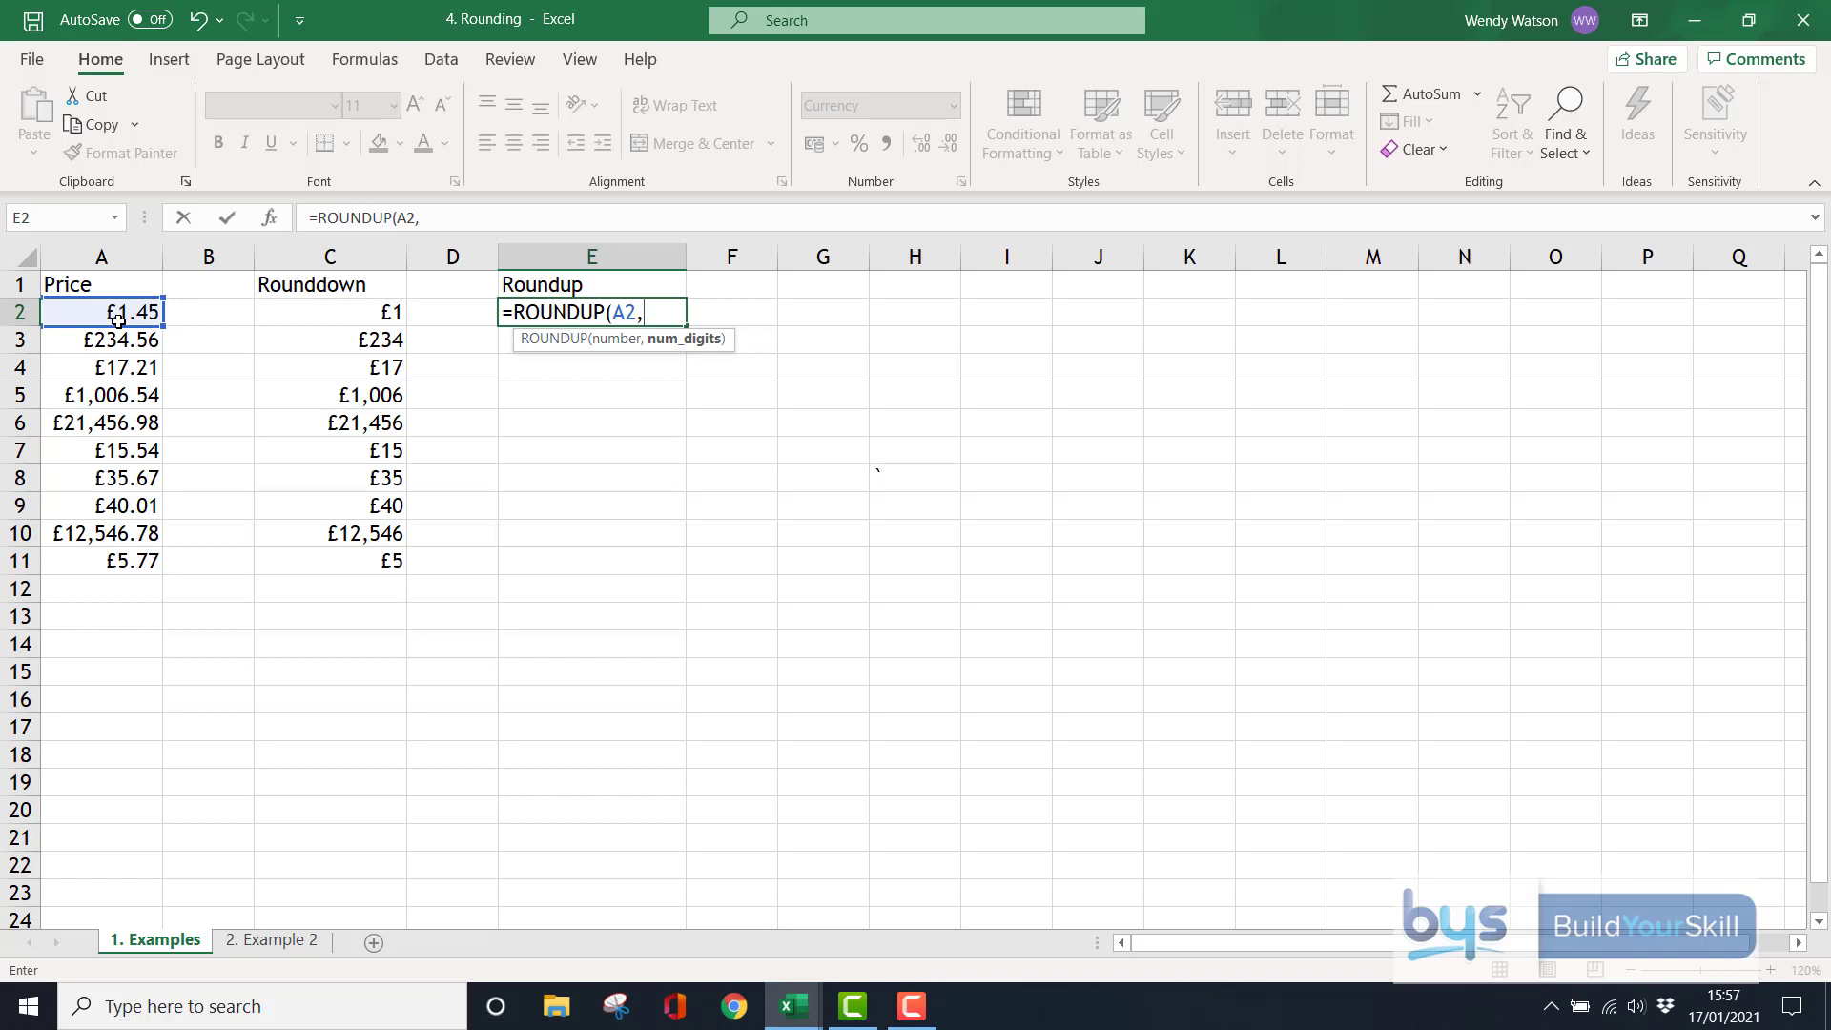
type("0)")
key("Return")
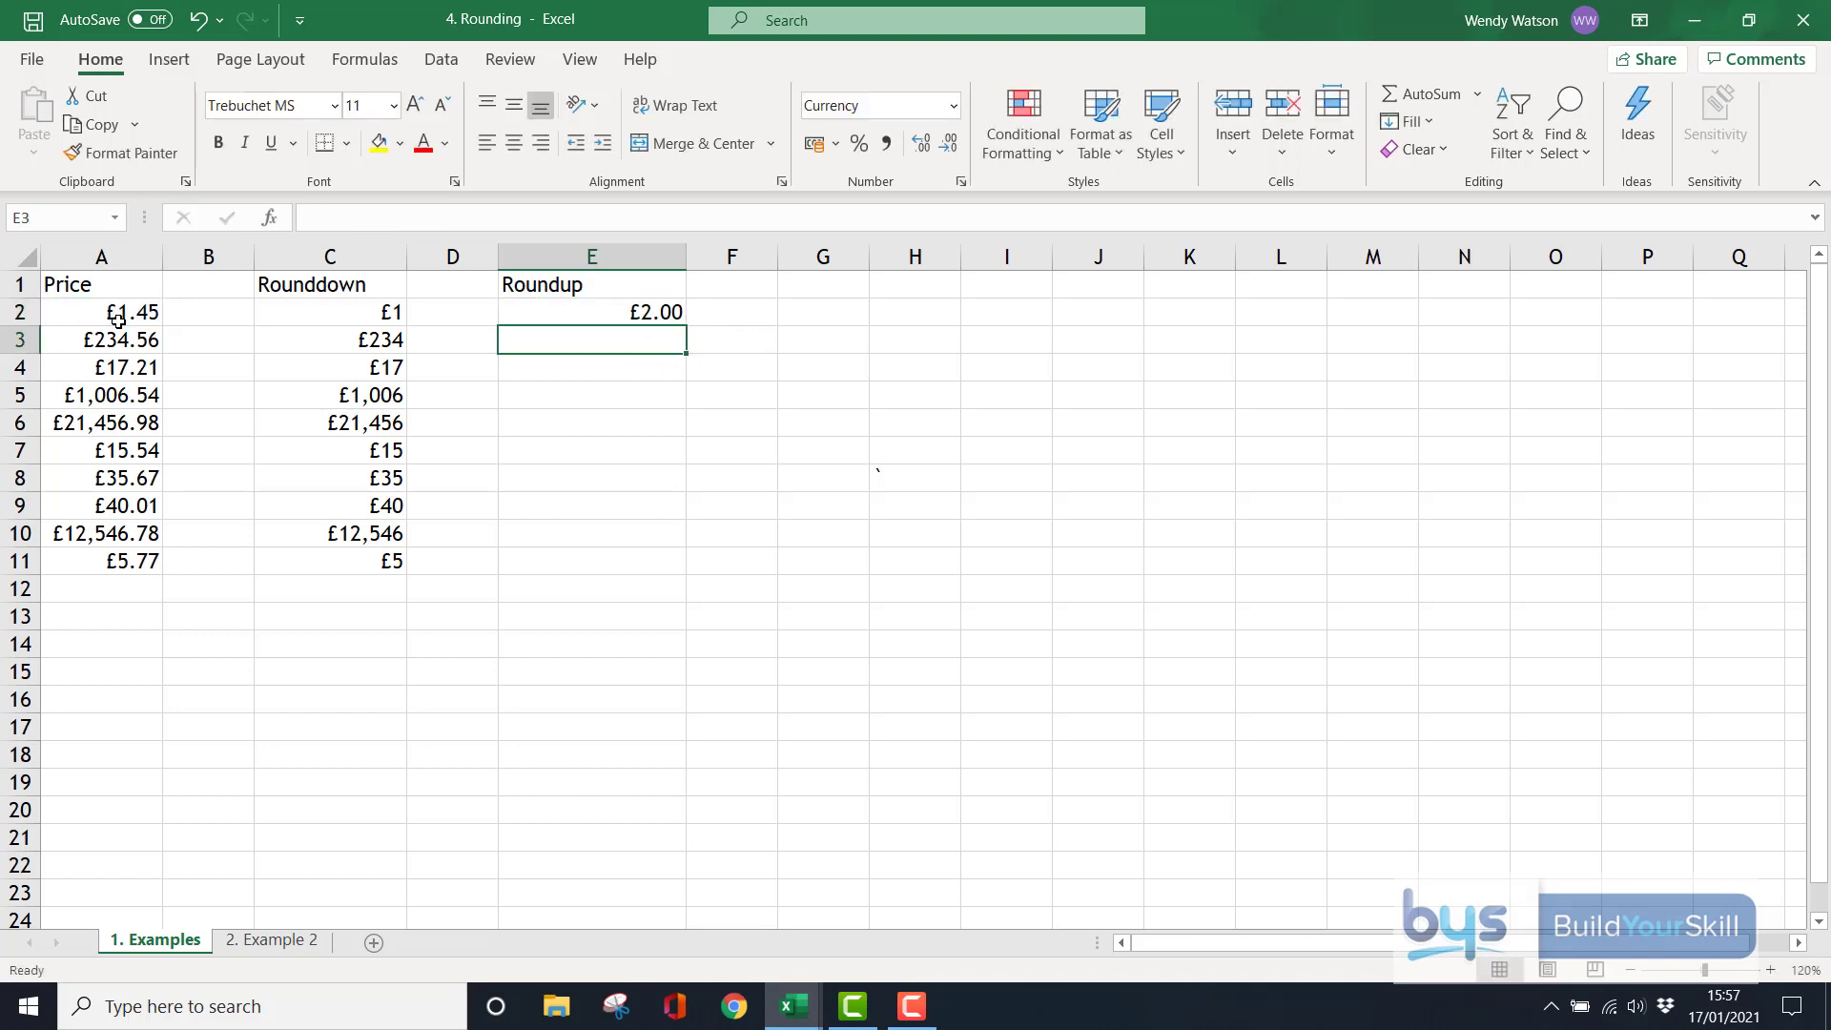
Copy E2's ROUNDUP formula down to E11 and keep two decimal places, e.g. £235.00.
left_click(562, 311)
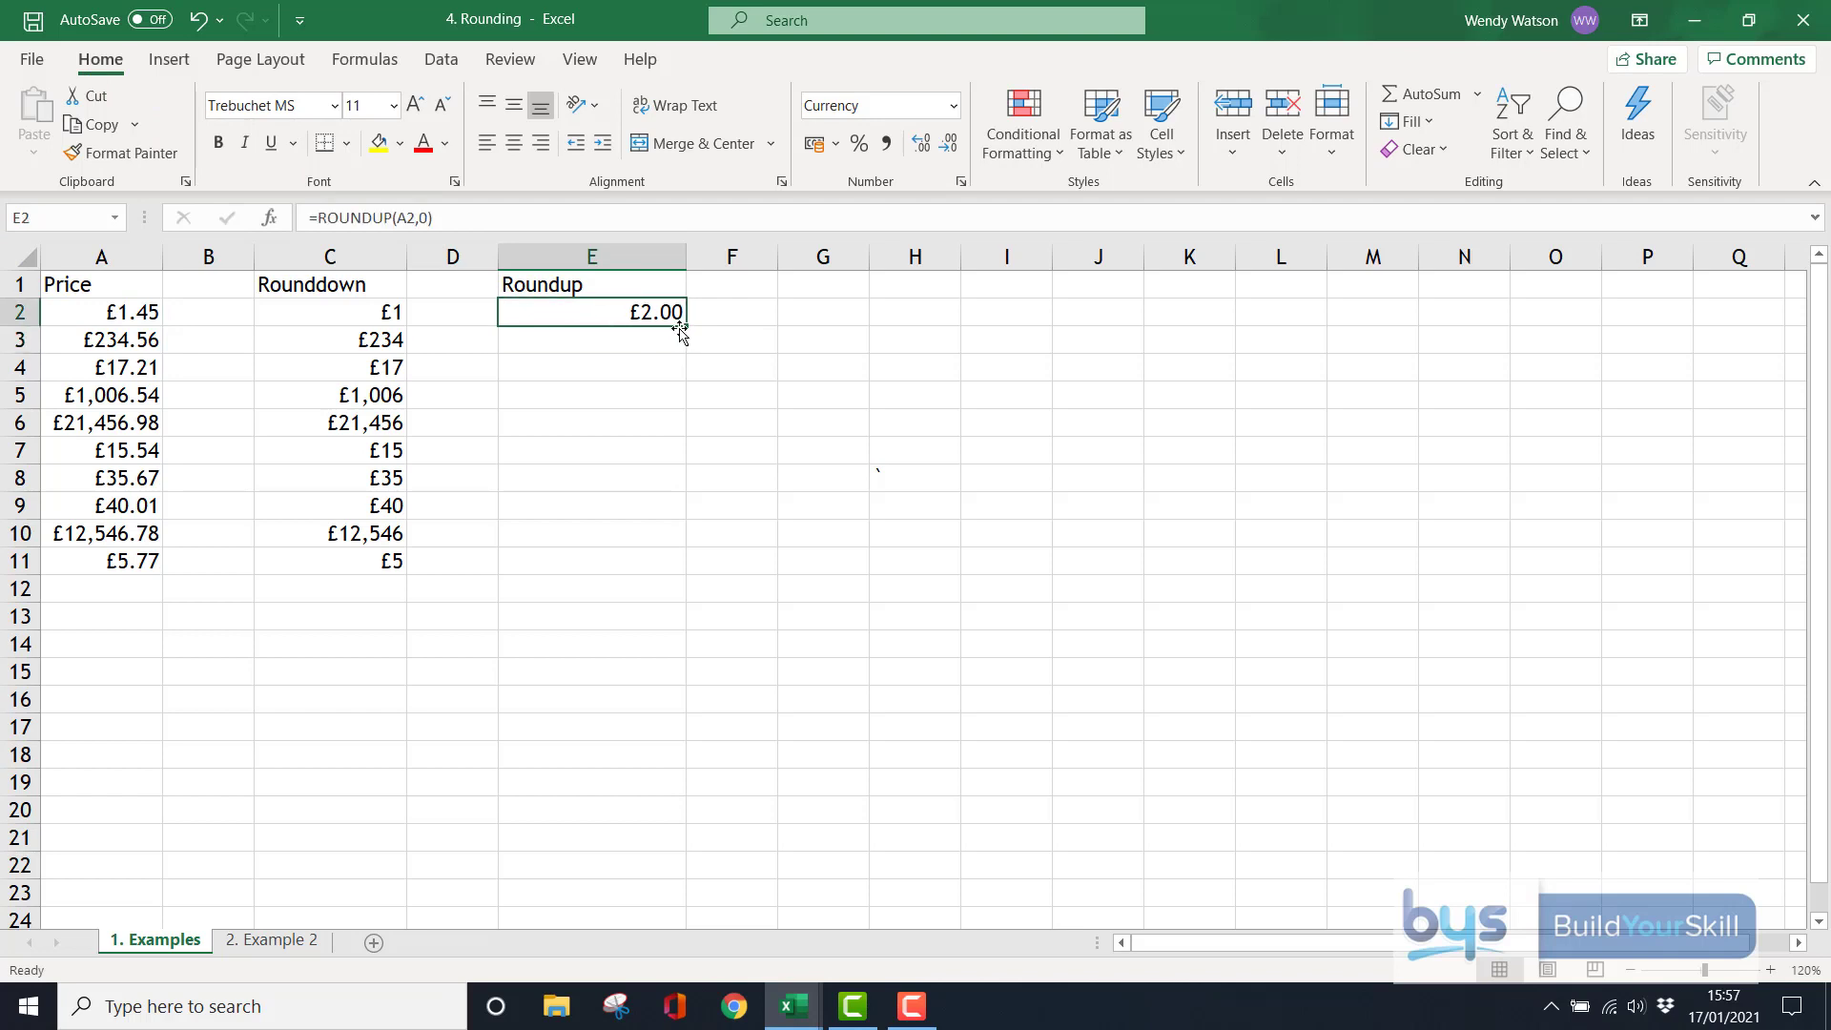
left_click_drag(691, 327, 669, 563)
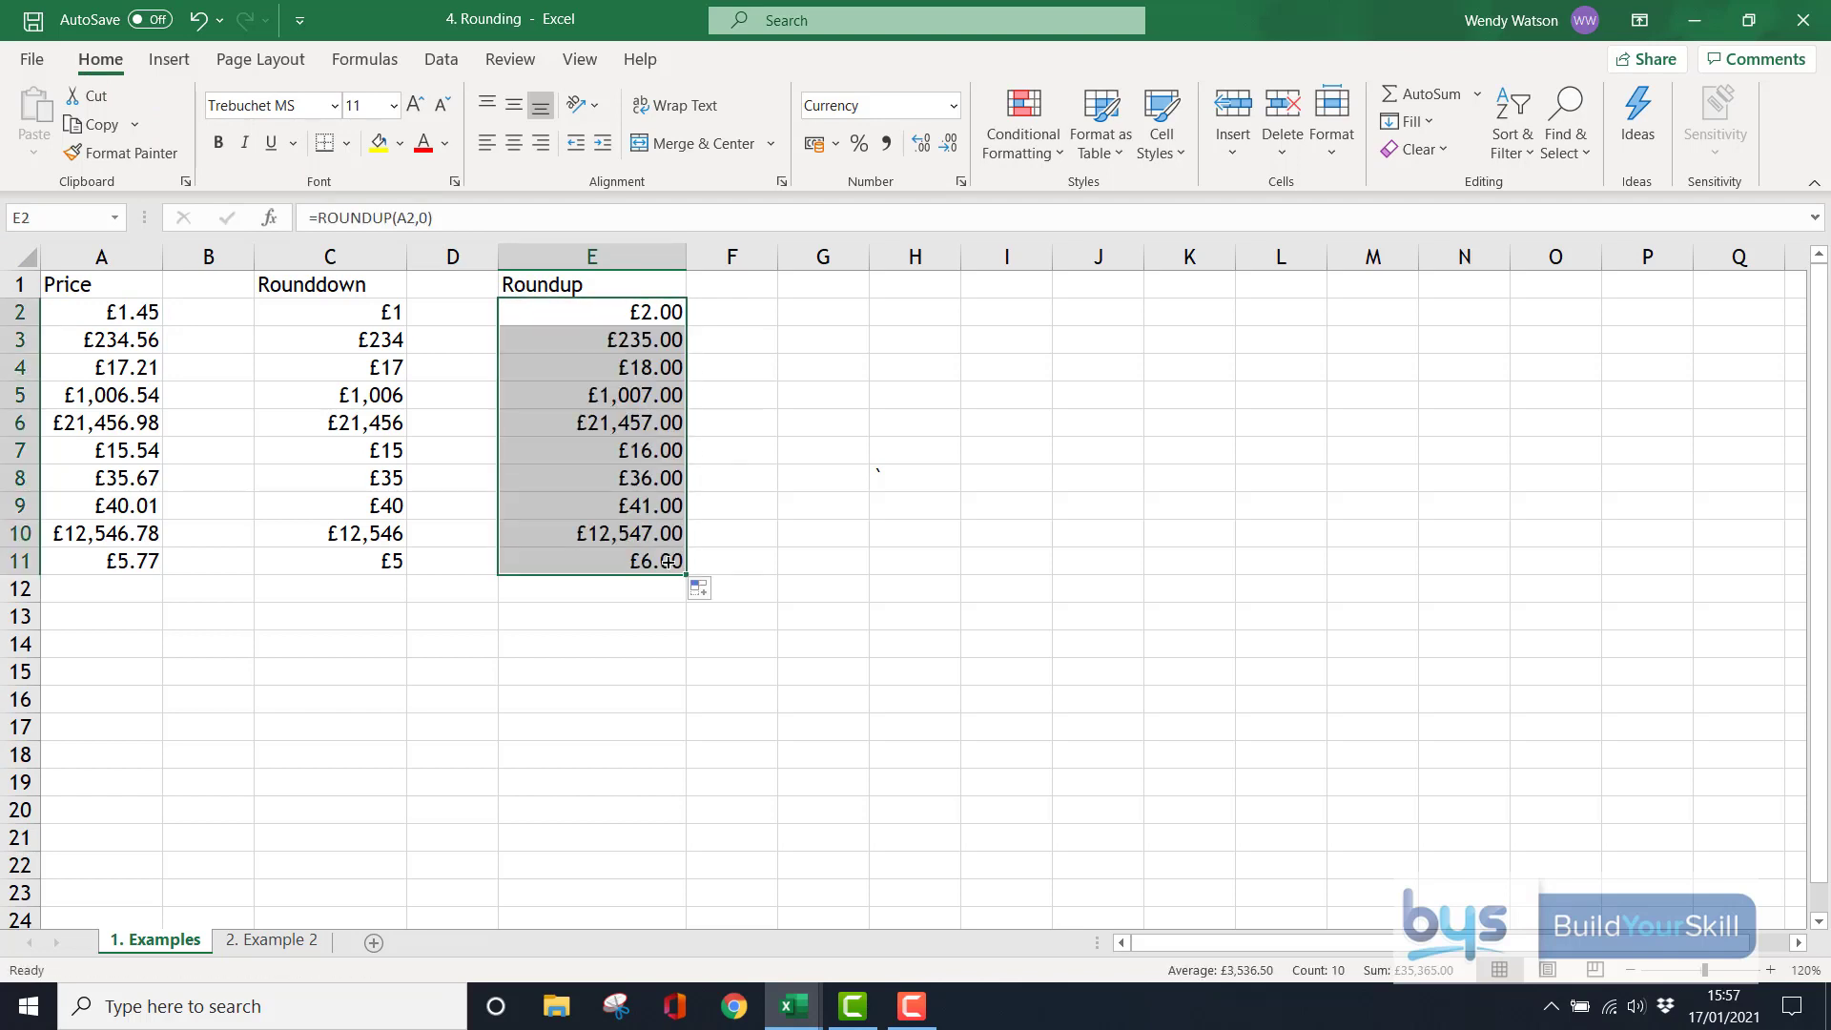
left_click(952, 147)
left_click(952, 148)
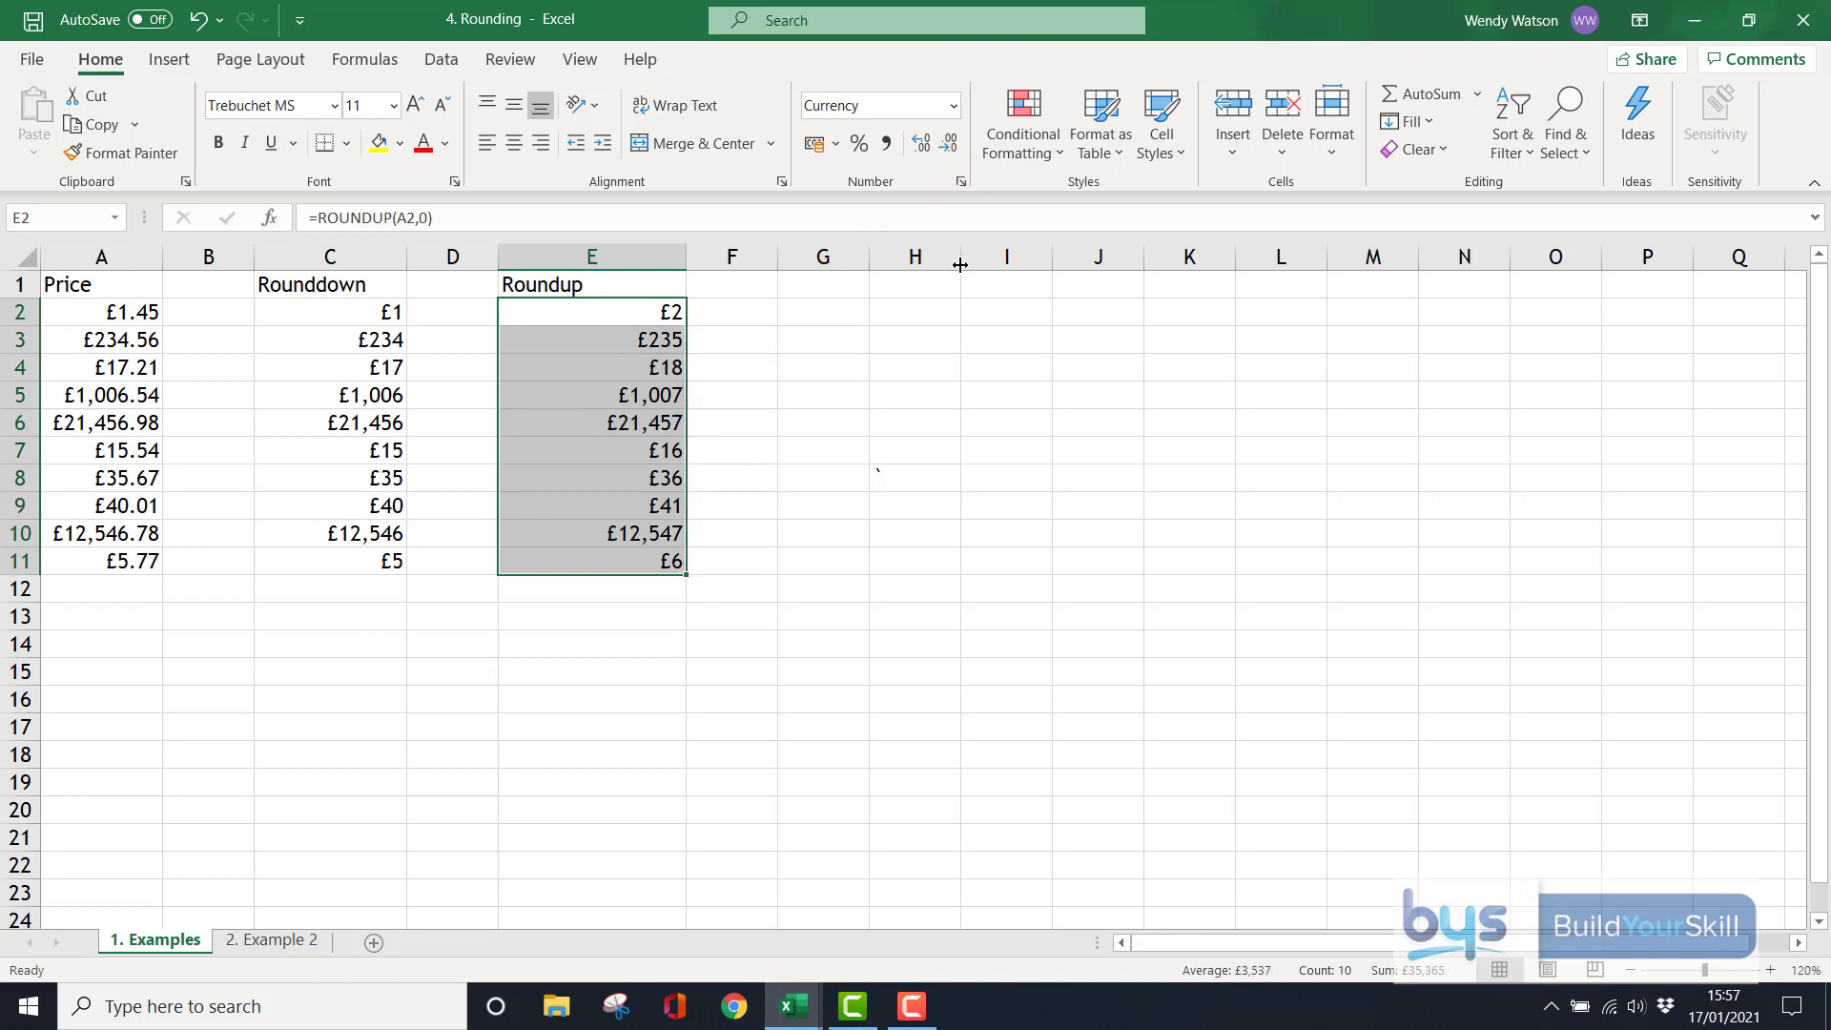
left_click(921, 143)
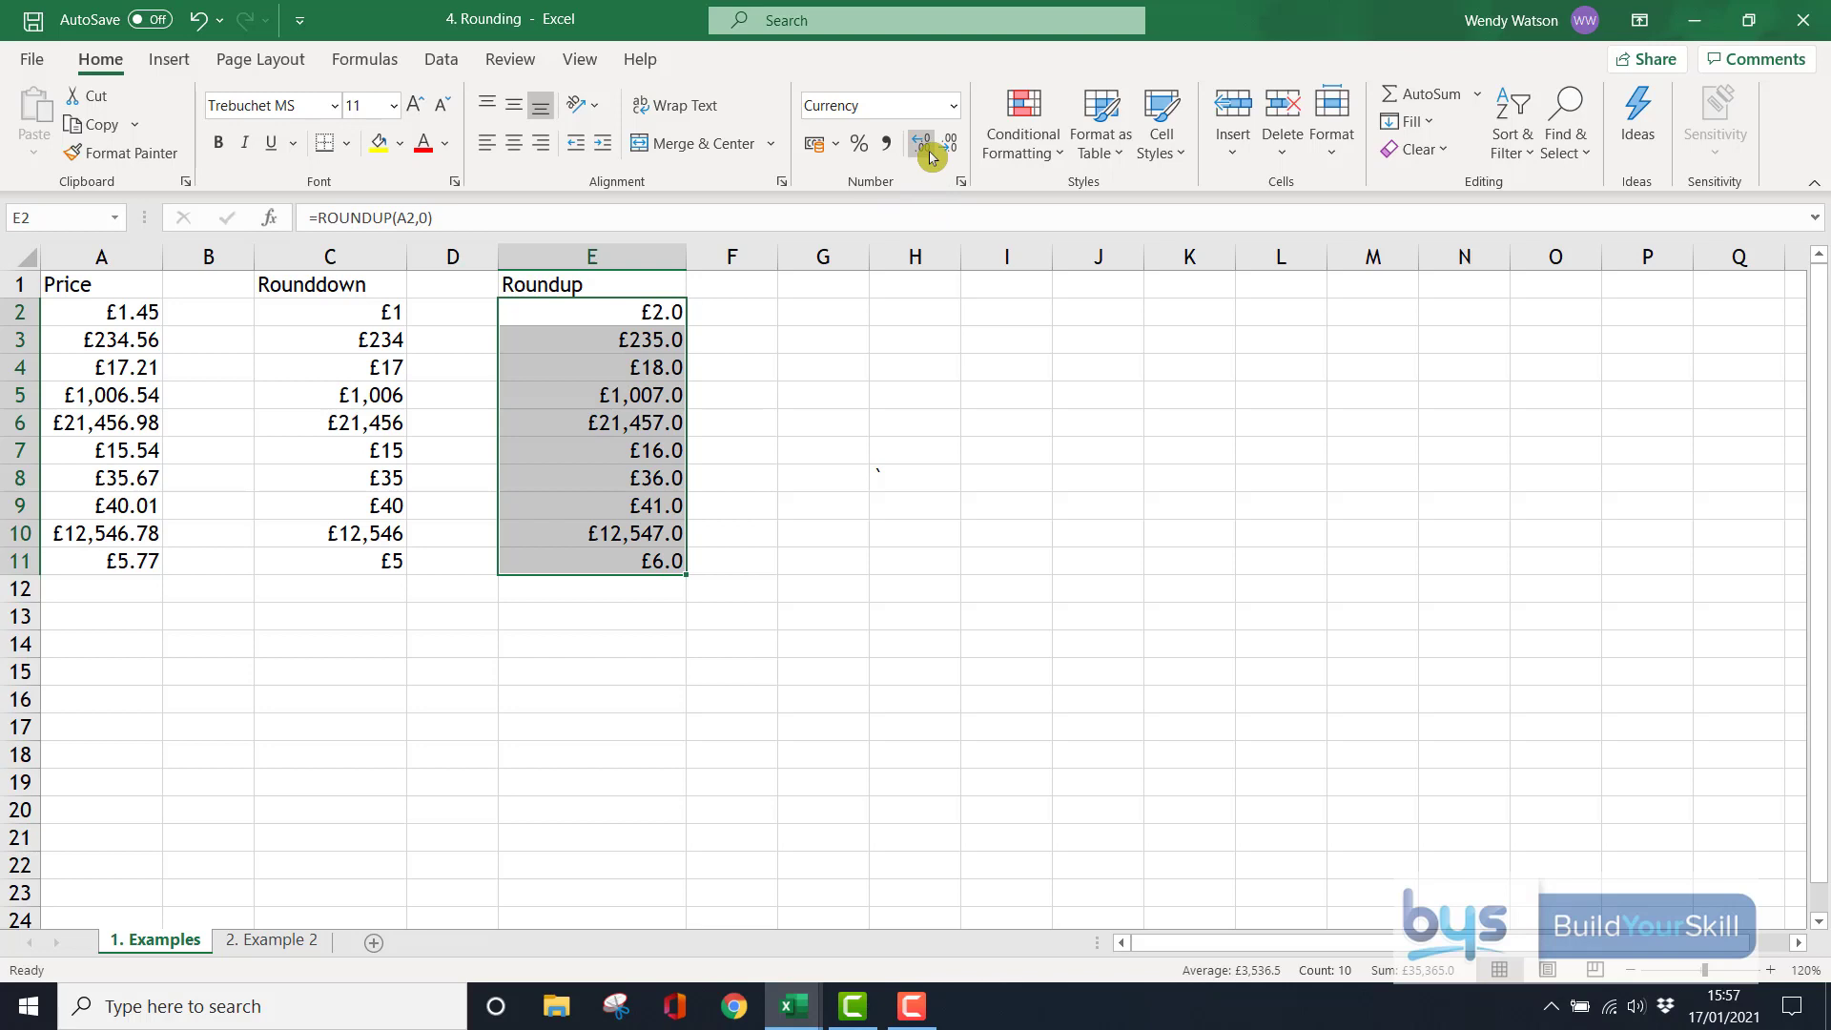
left_click(922, 148)
left_click(620, 312)
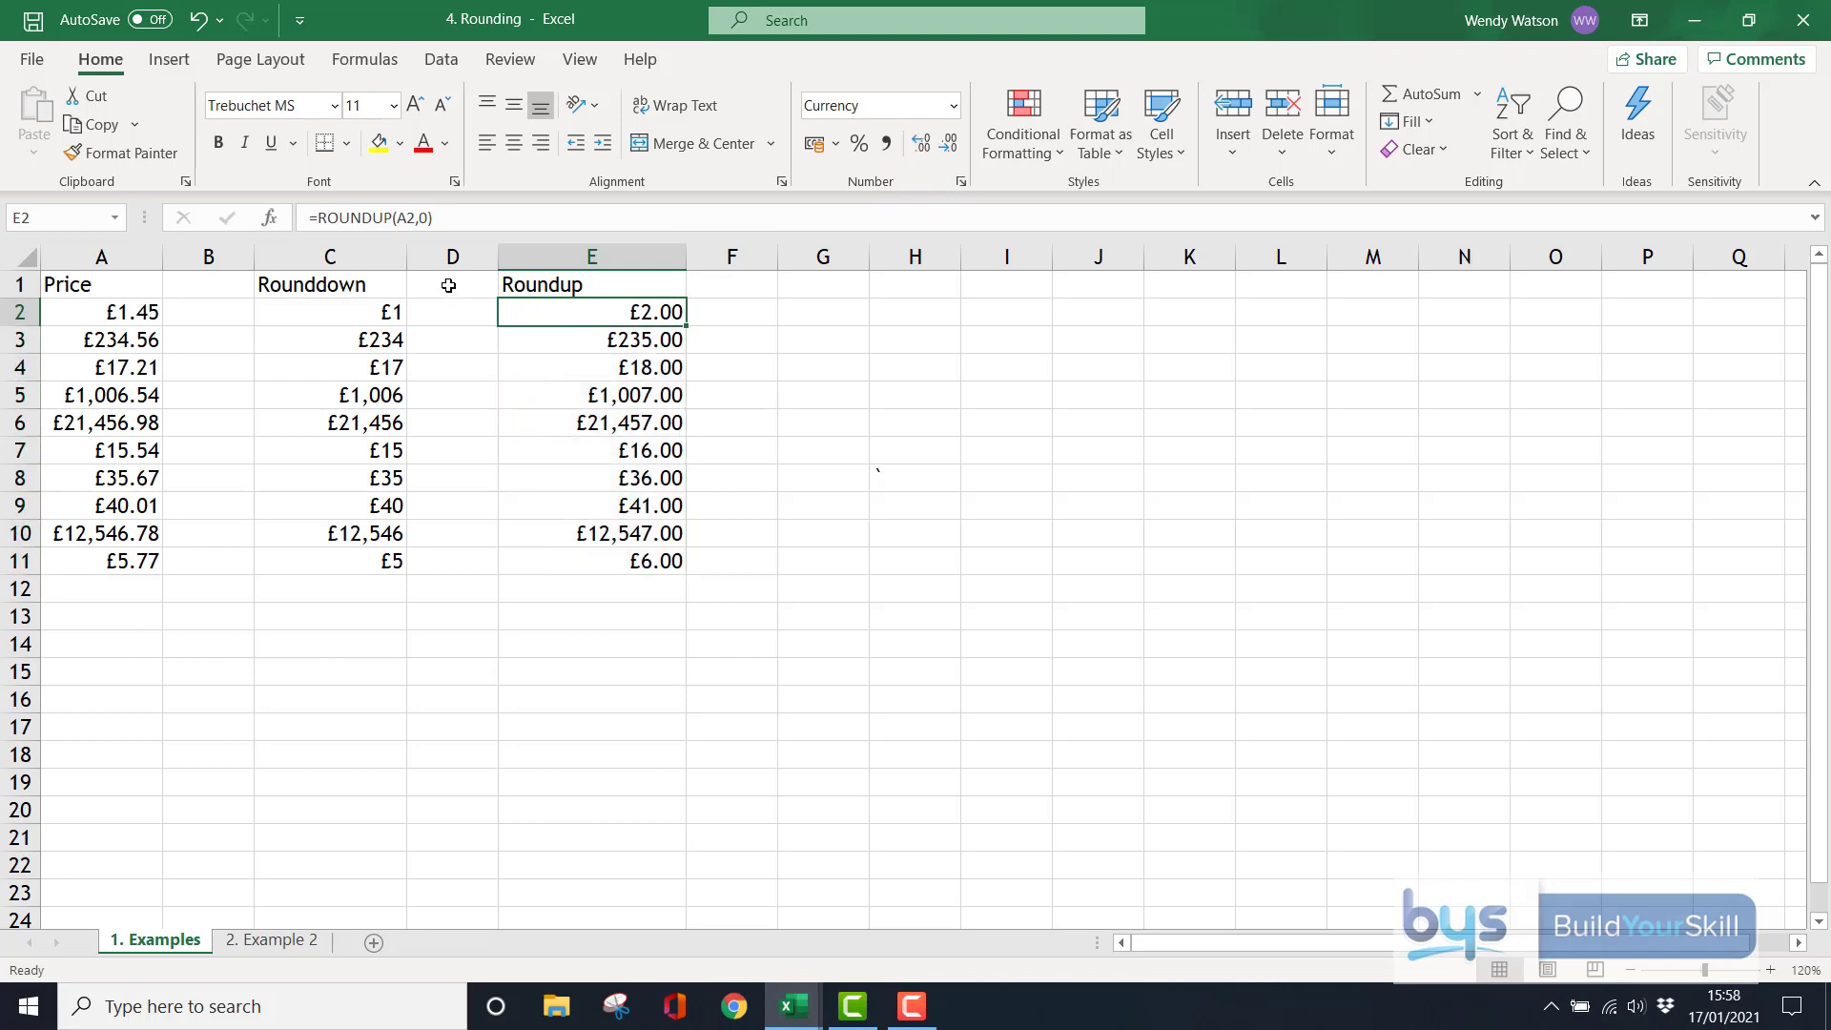
Change E2 to =ROUNDUP(A2,1) and copy it down to E11, e.g. £1.50 and £234.60.
double_click(424, 219)
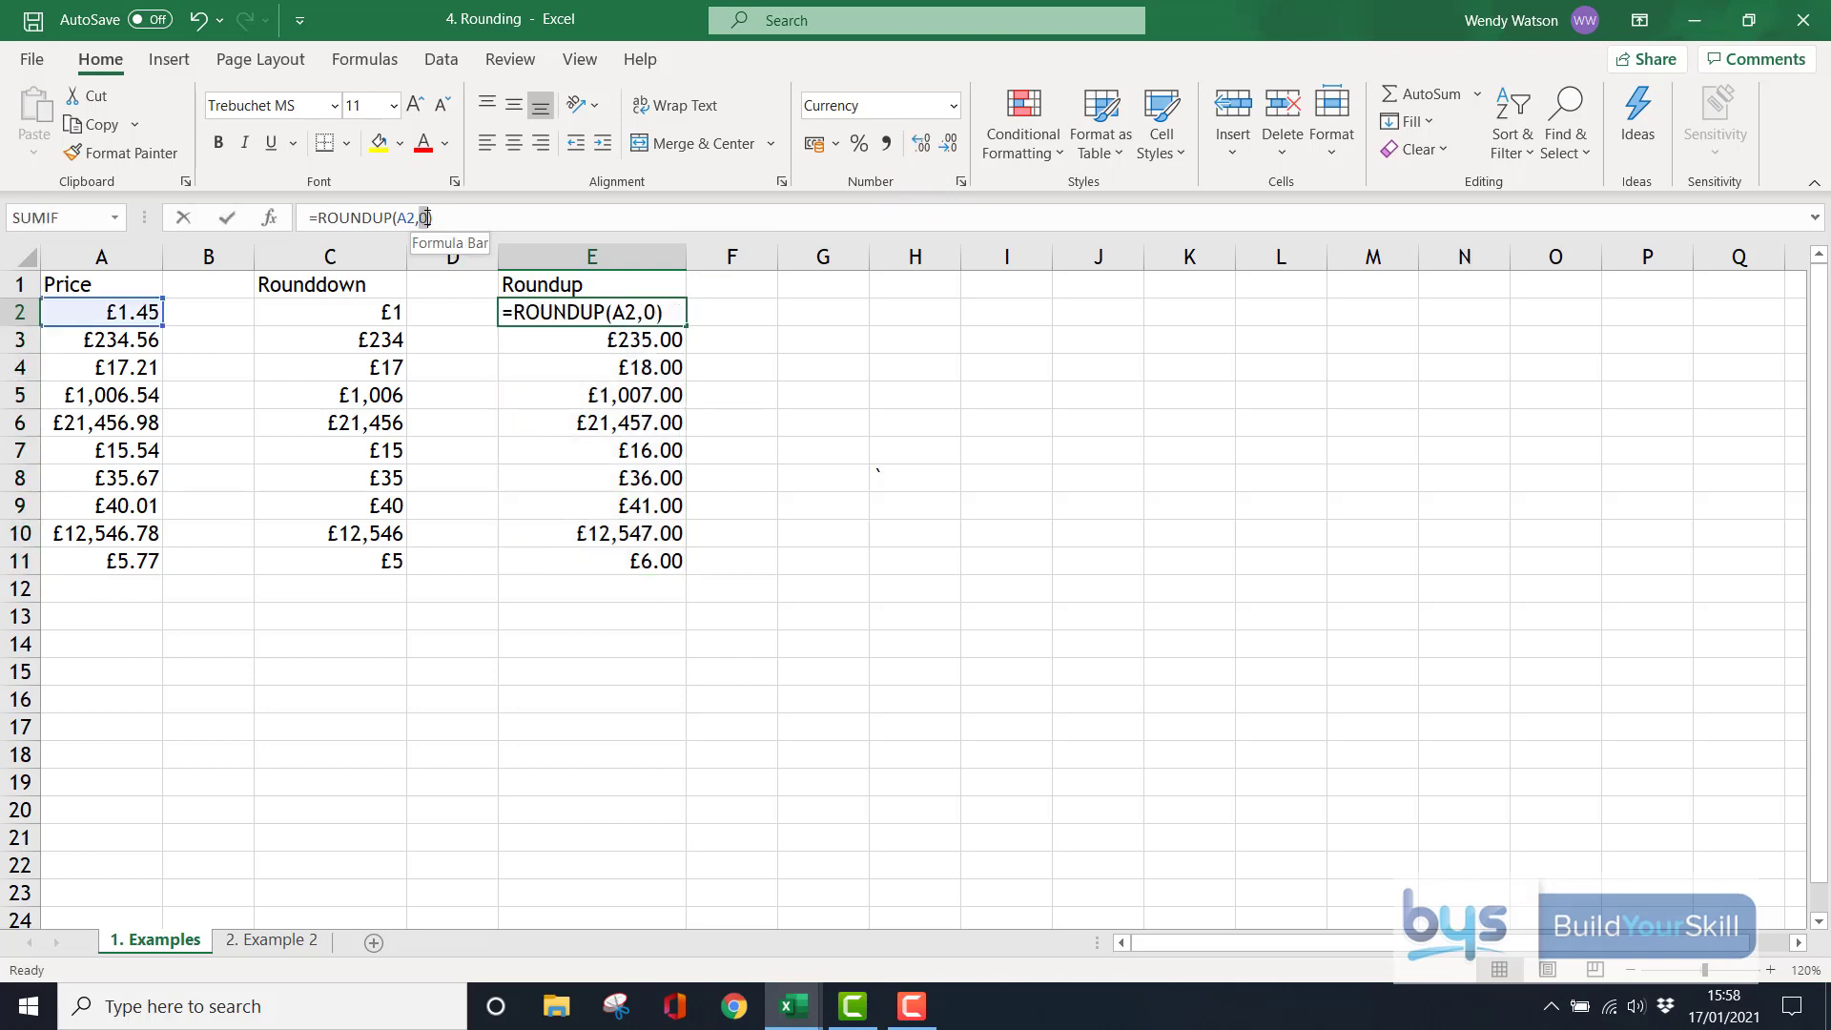
type("1")
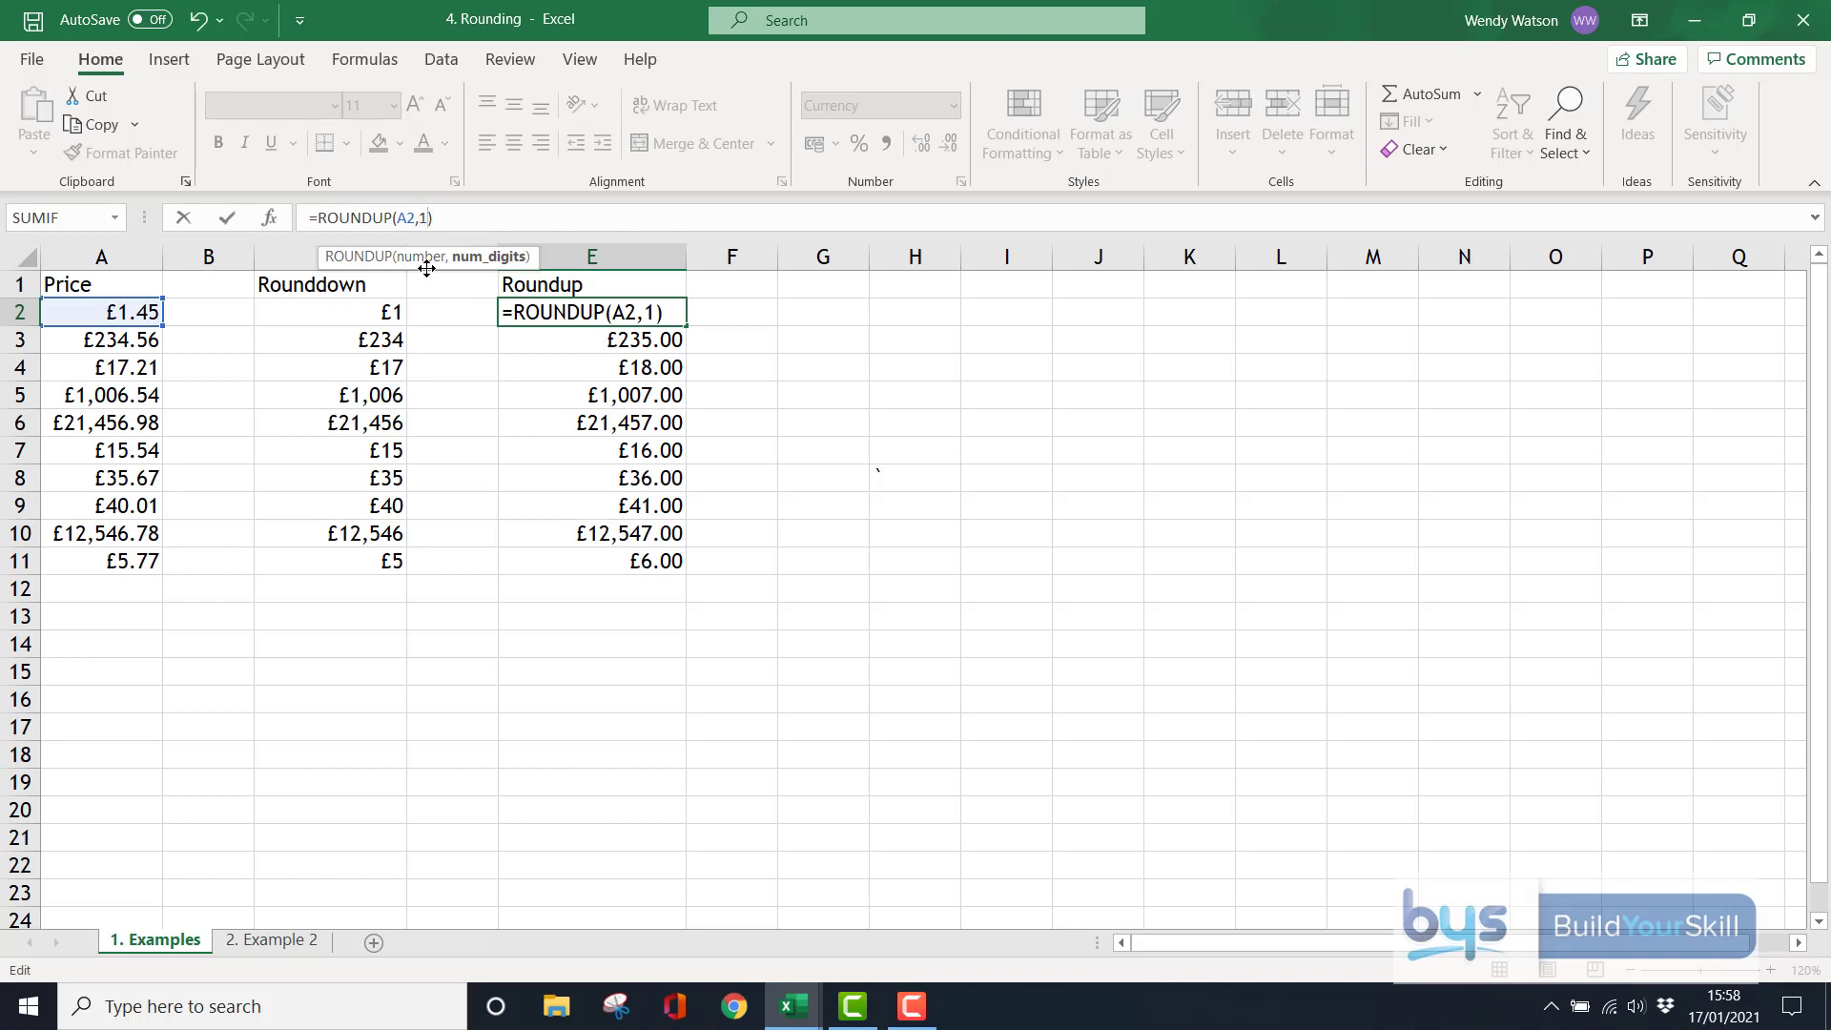
key("Return")
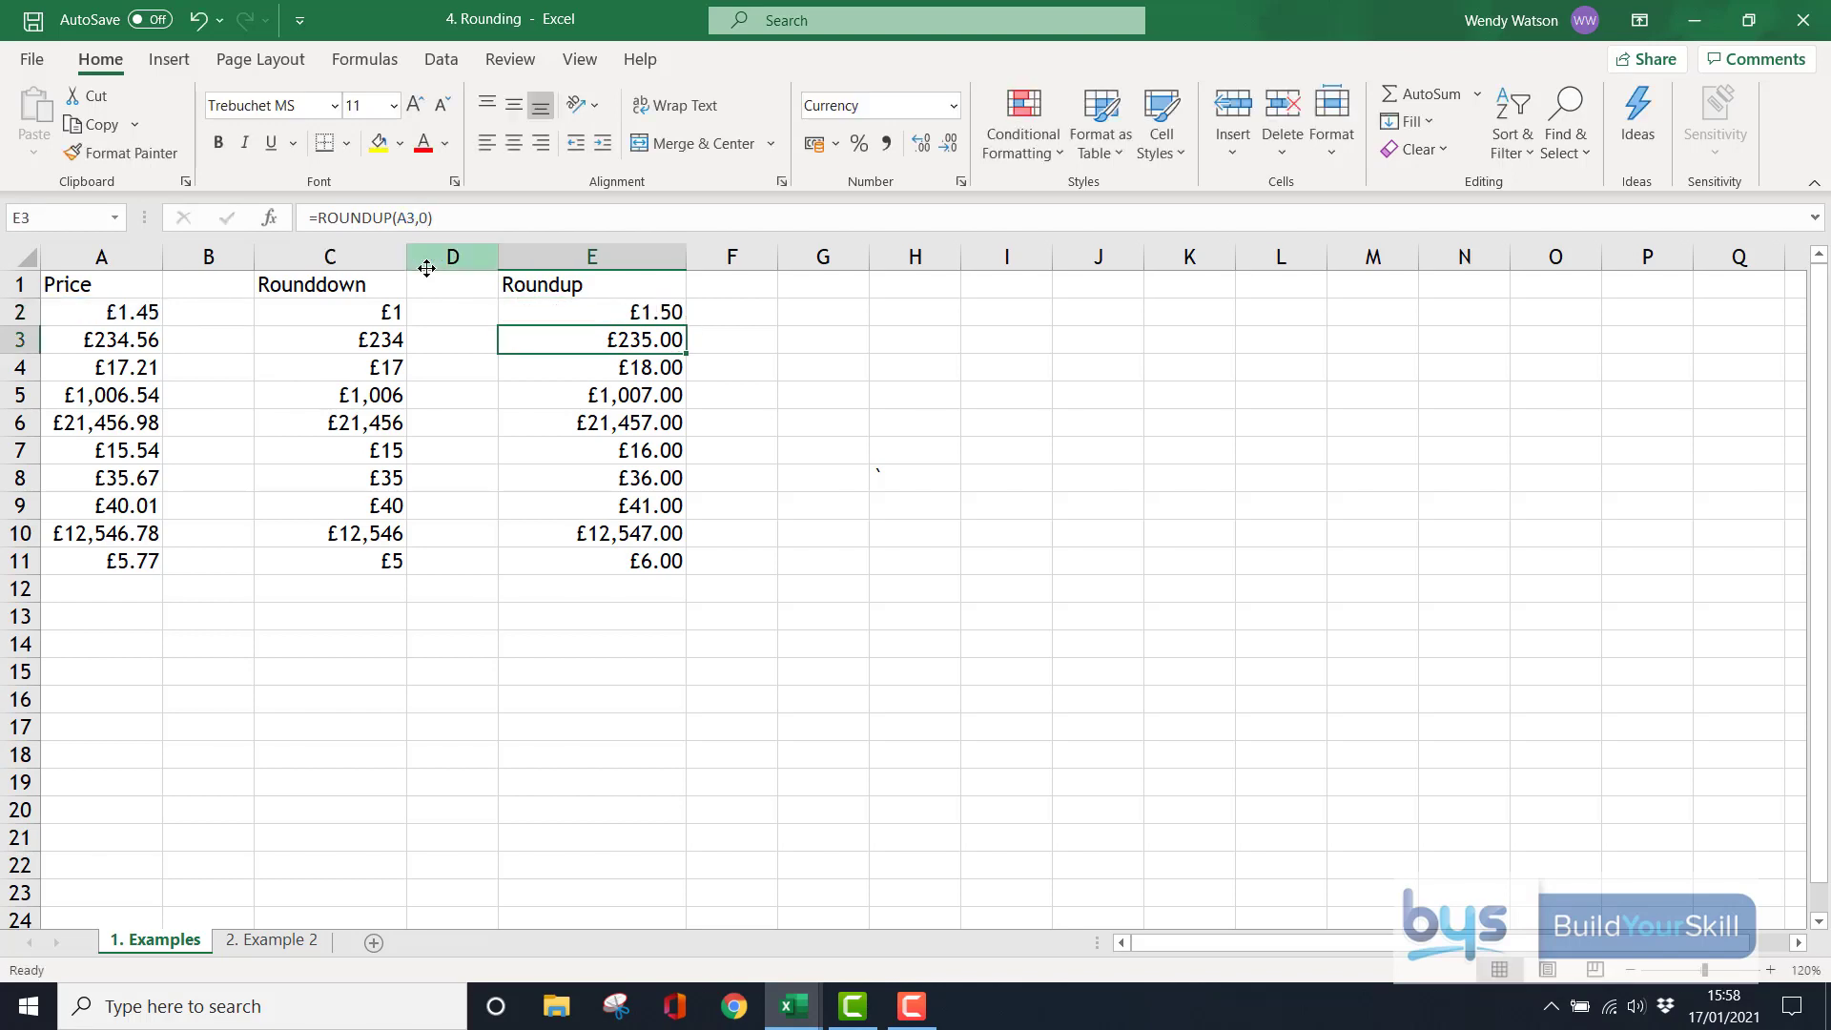
left_click(620, 311)
left_click_drag(685, 326, 658, 565)
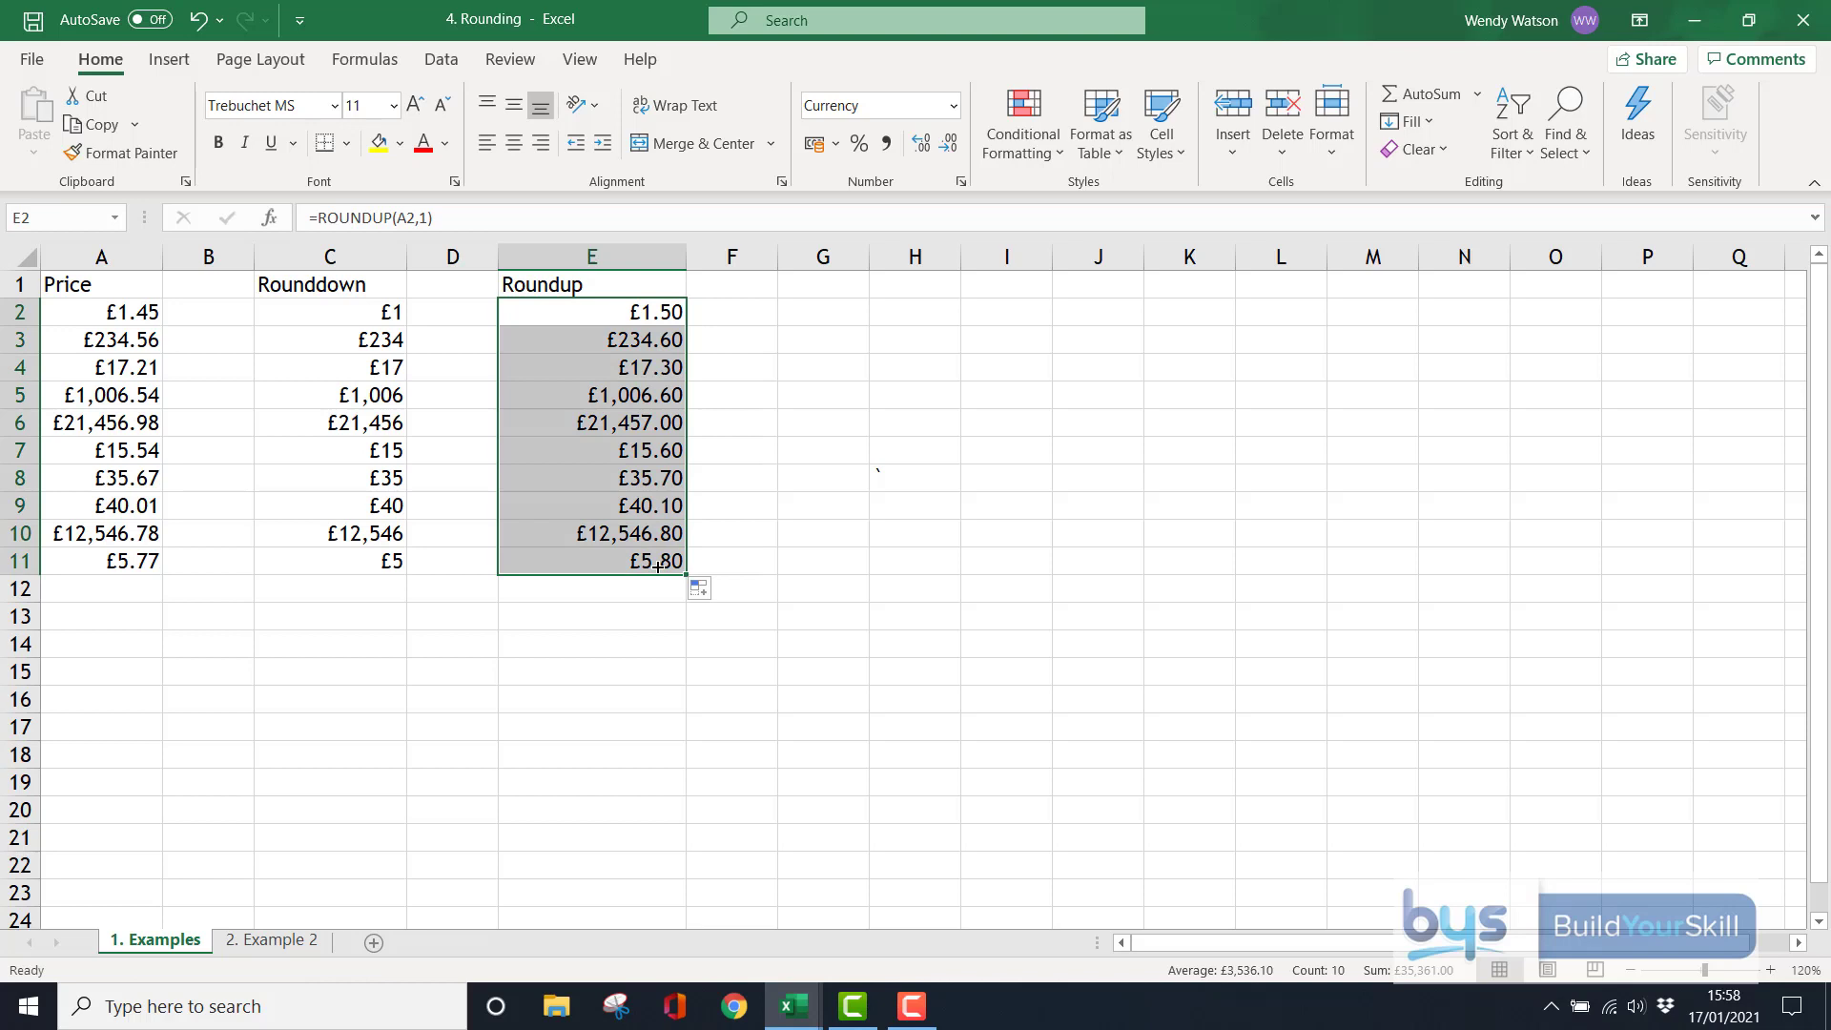
Open the '2. Example 2' sheet and check the A2 ticket price and the 5% discount in I1.
left_click(272, 940)
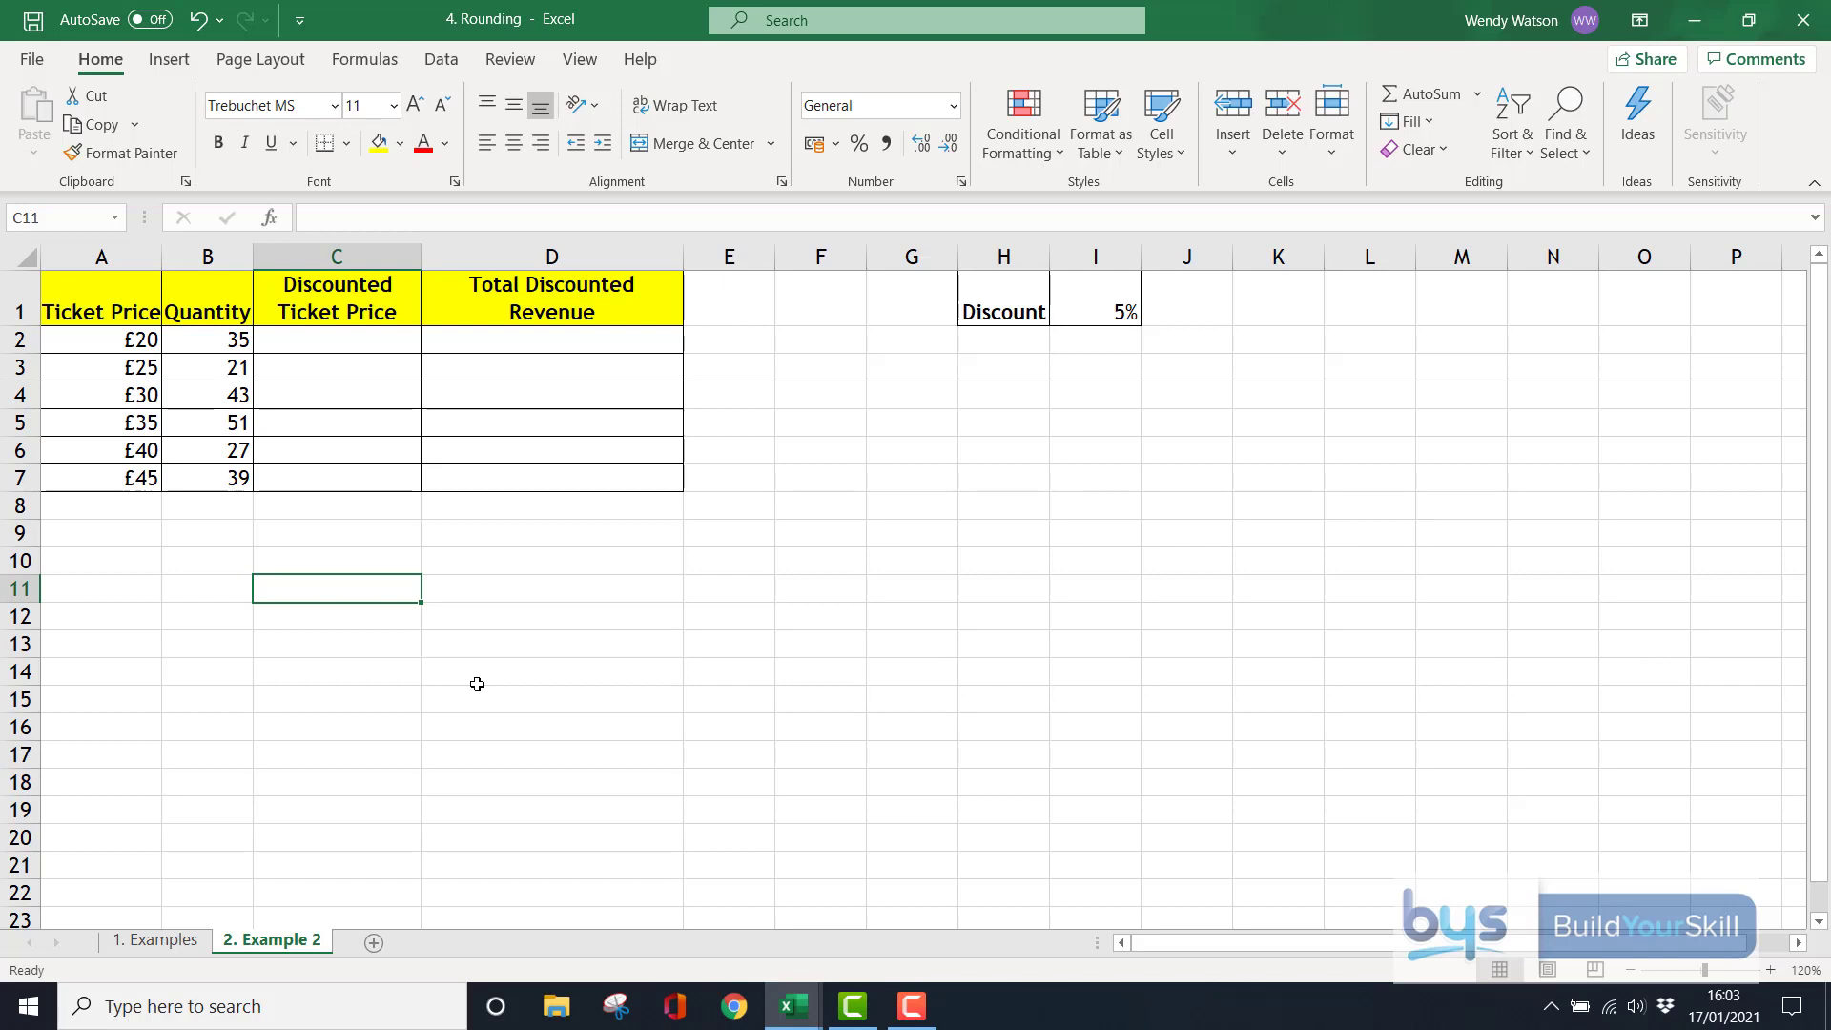
left_click(84, 340)
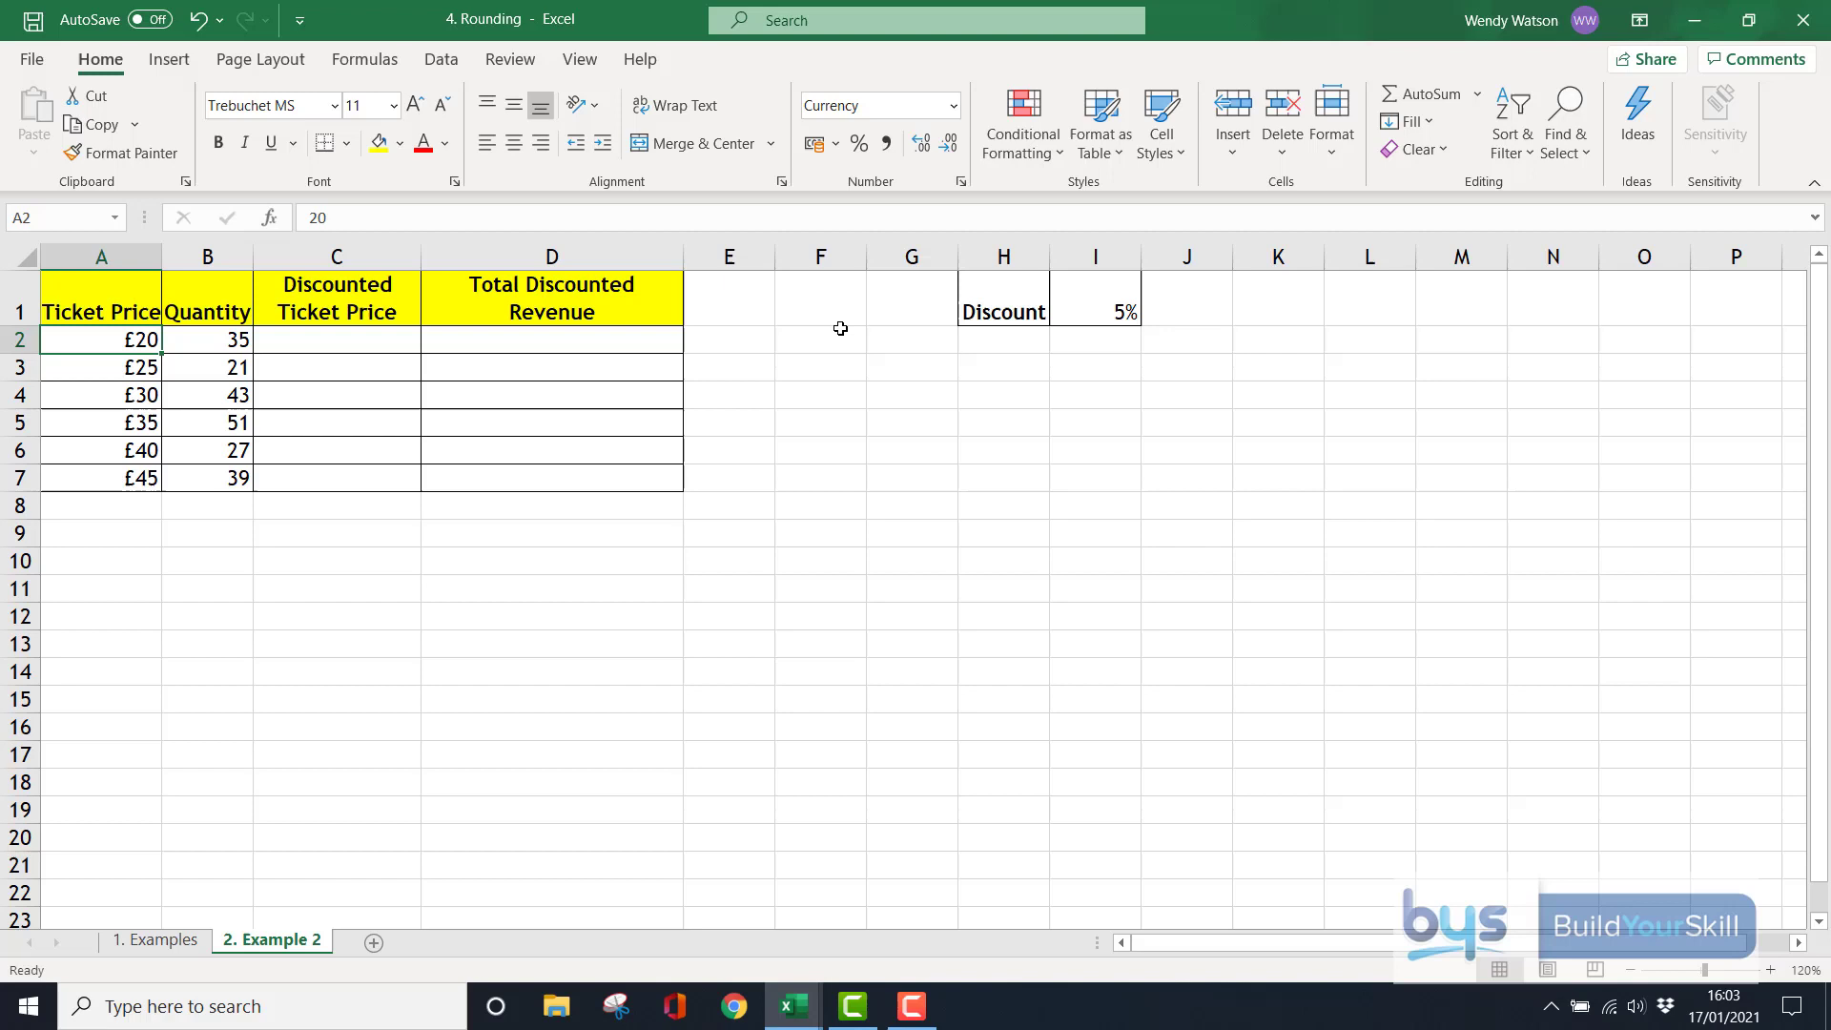
left_click(1084, 303)
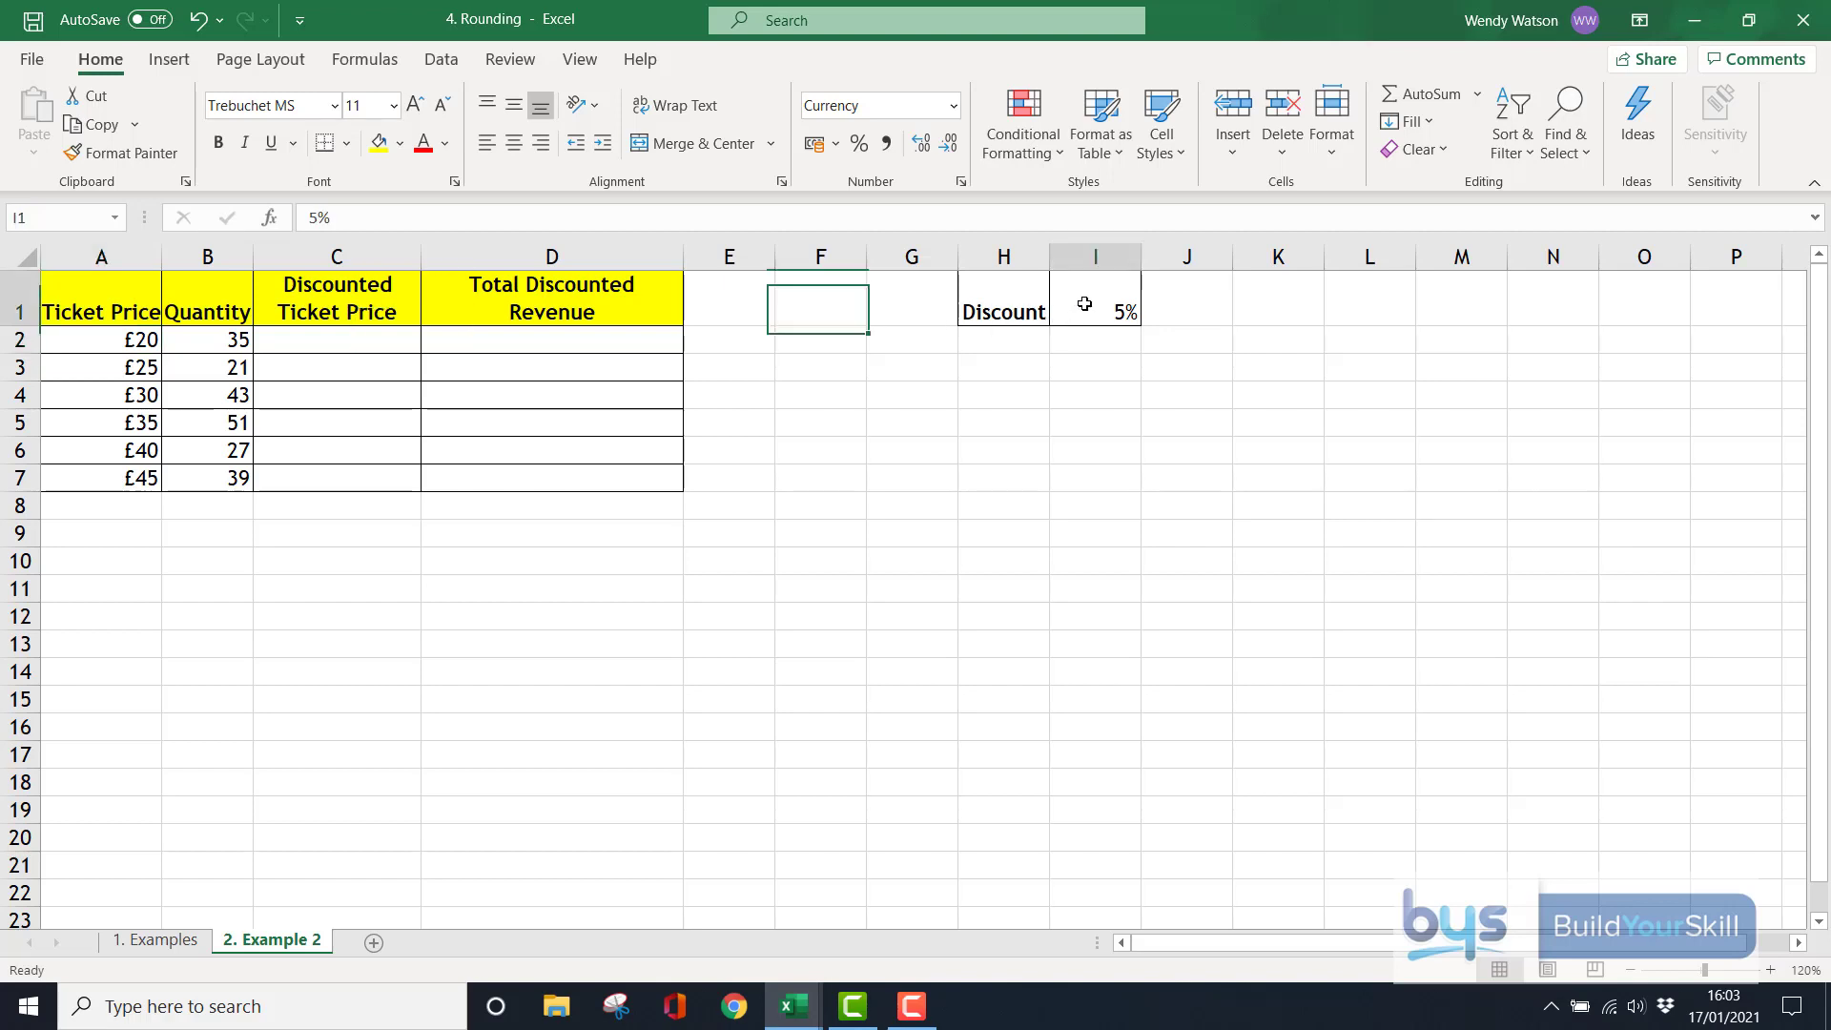
Enter =A2-(A2*$I$1) in C2 and fill it down to C7, giving £19.00 to £42.75.
left_click(306, 339)
type("=")
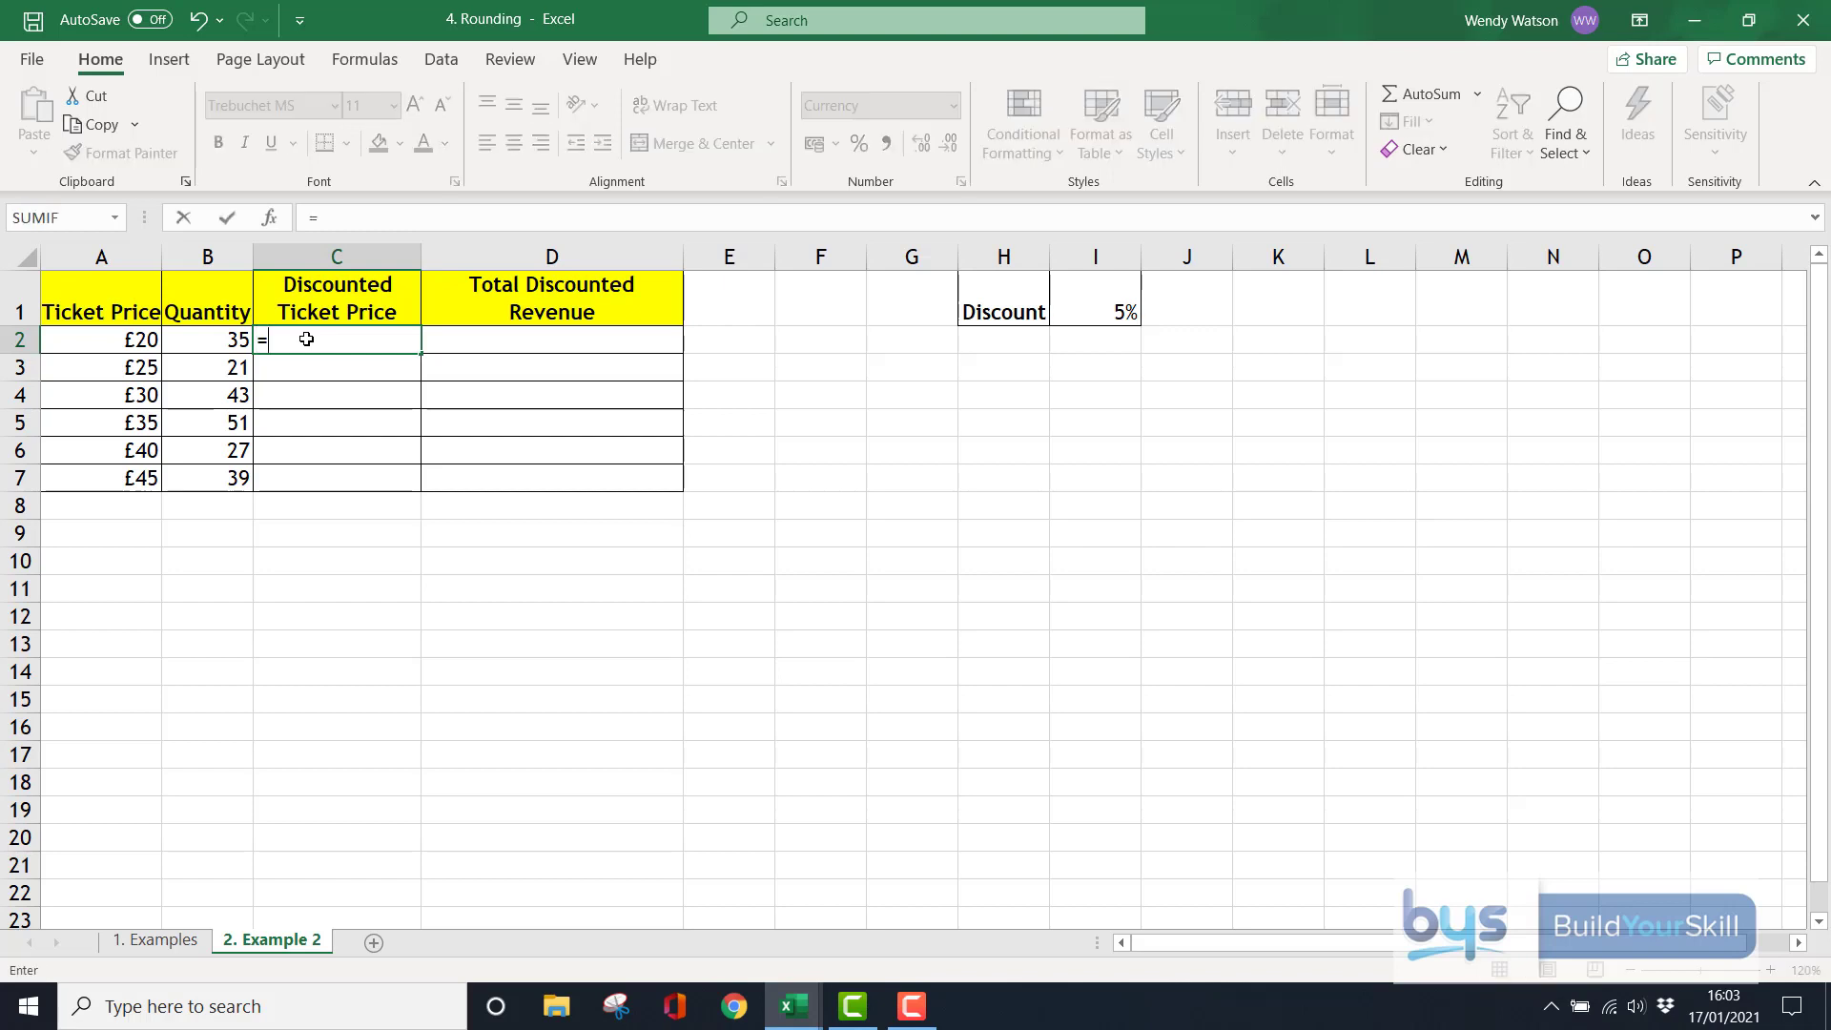
left_click(122, 340)
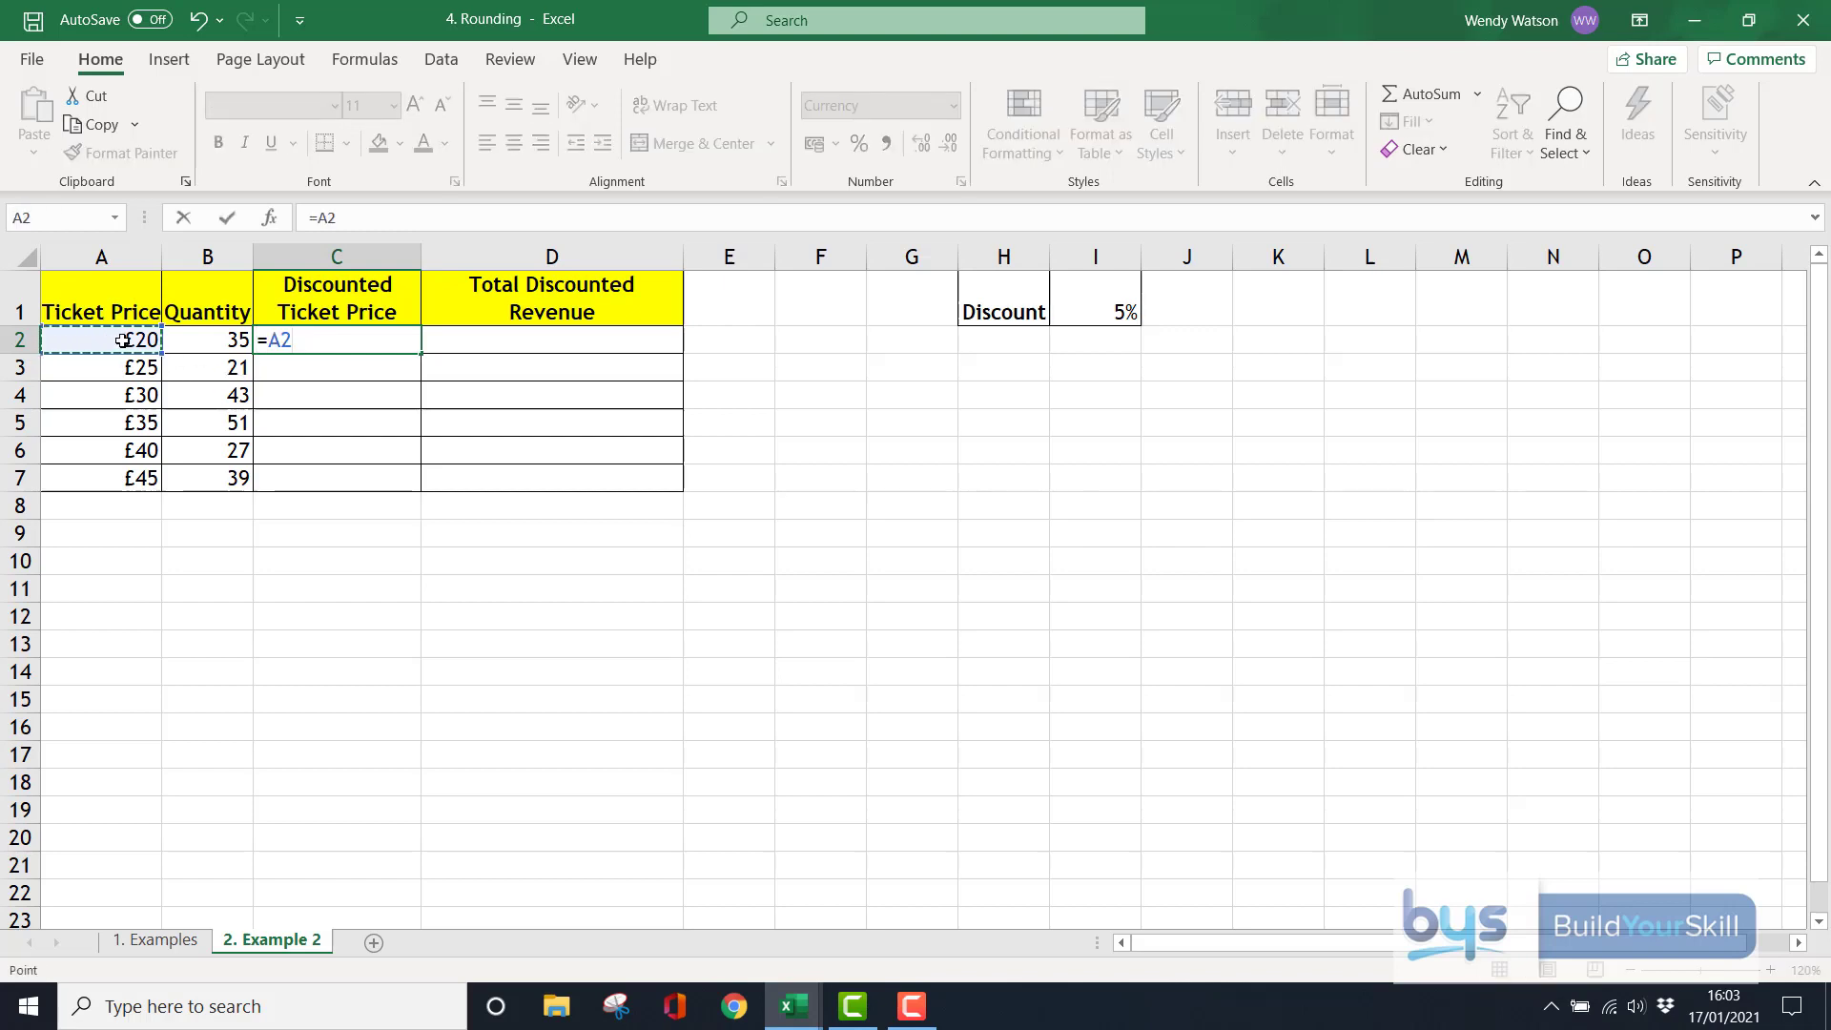
type("-(")
left_click(122, 341)
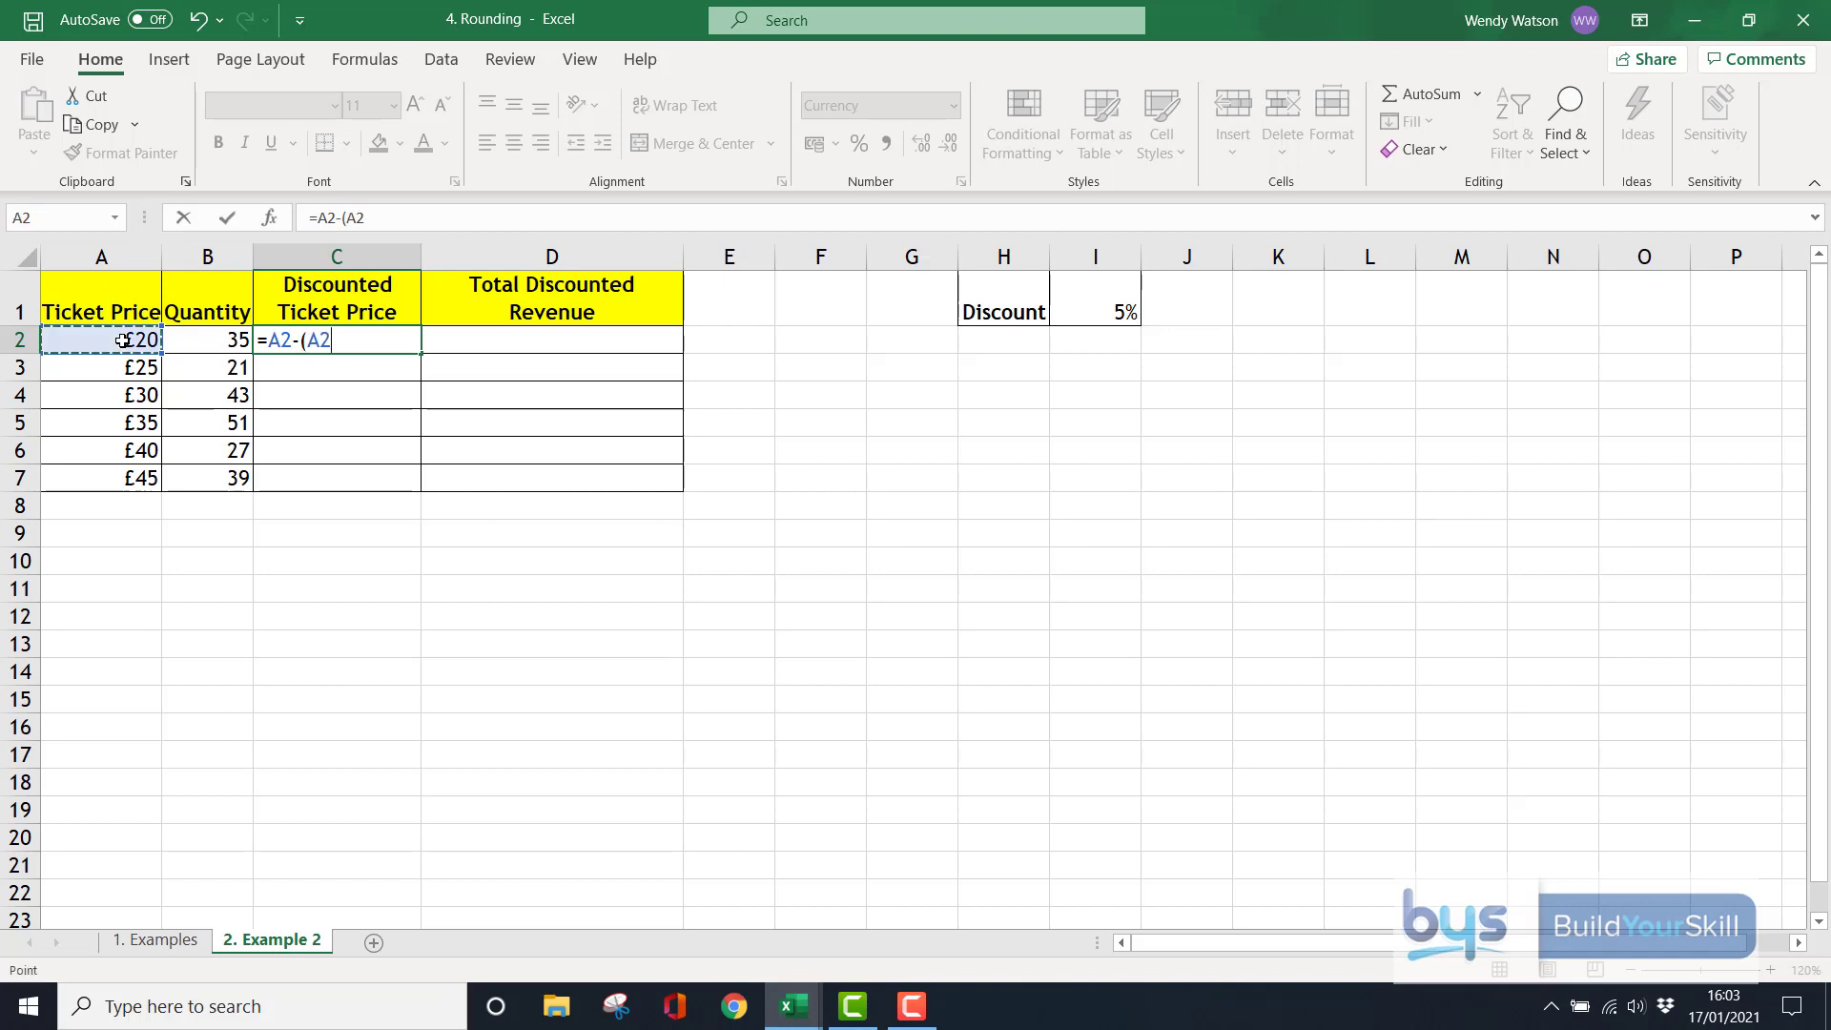
type("*")
left_click(1070, 300)
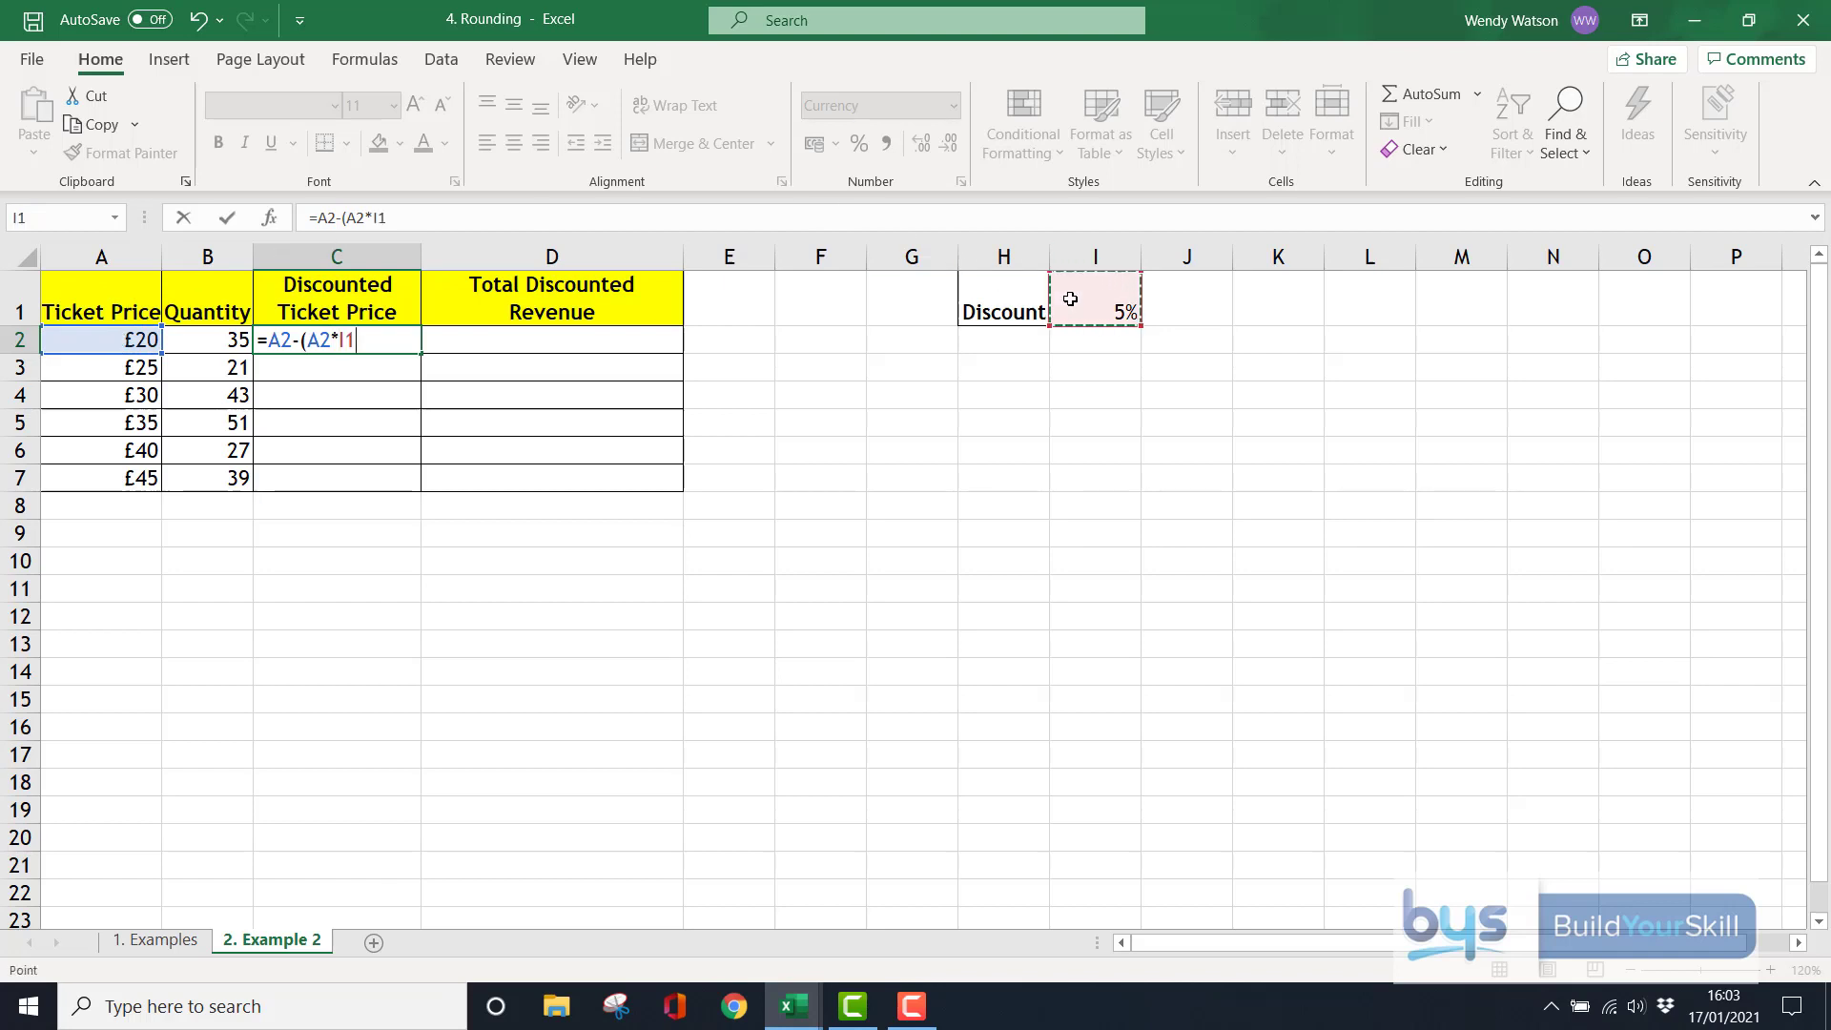
key("F4")
type("0")
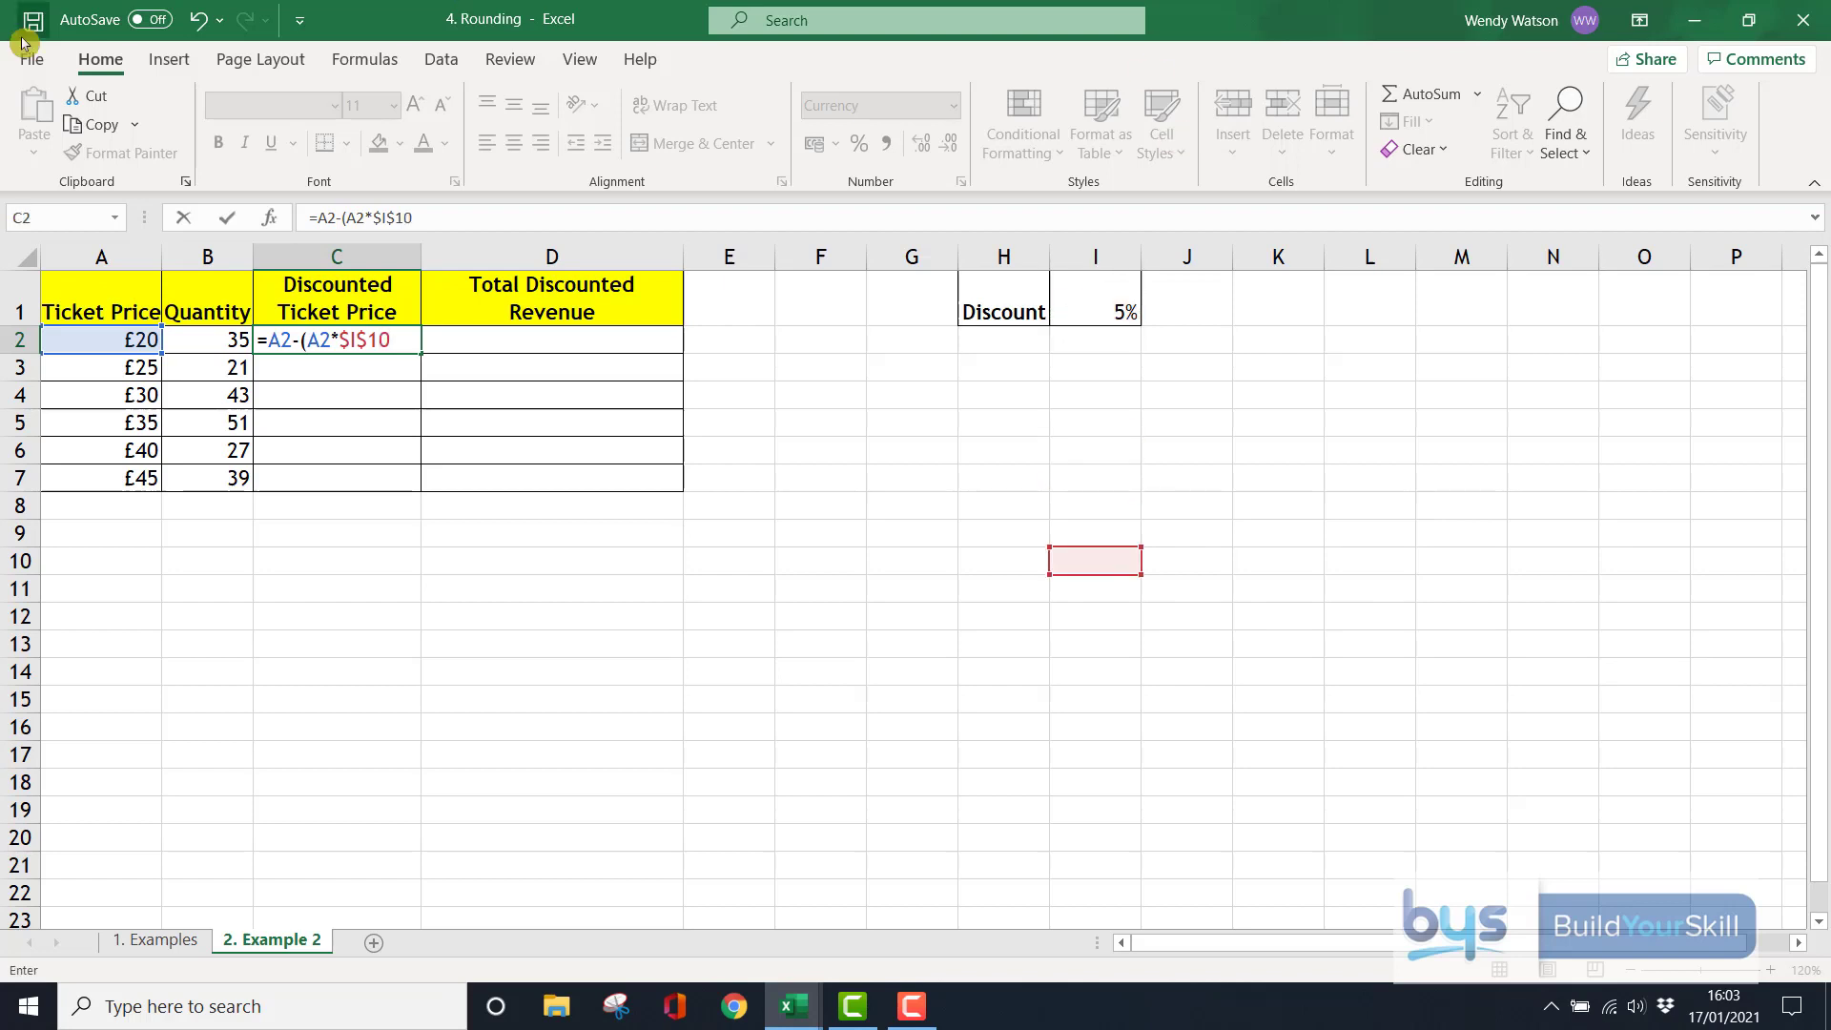
key("BackSpace")
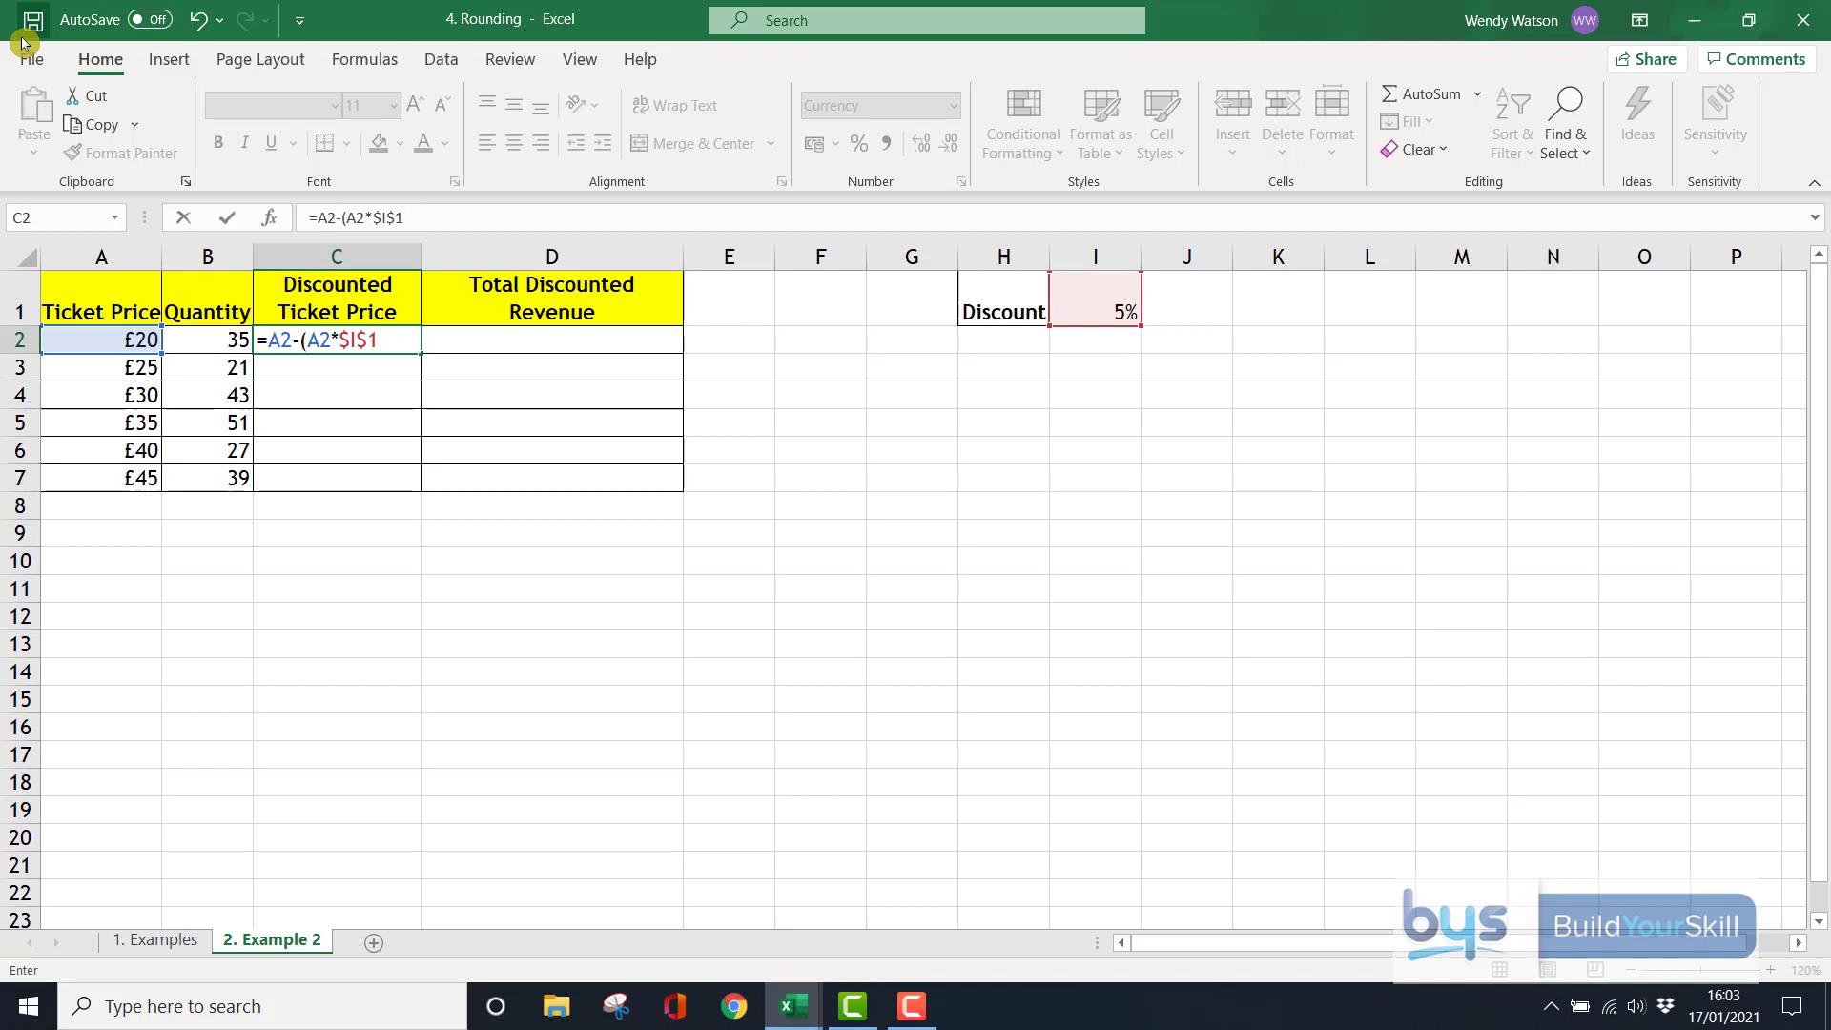
type(")")
key("Return")
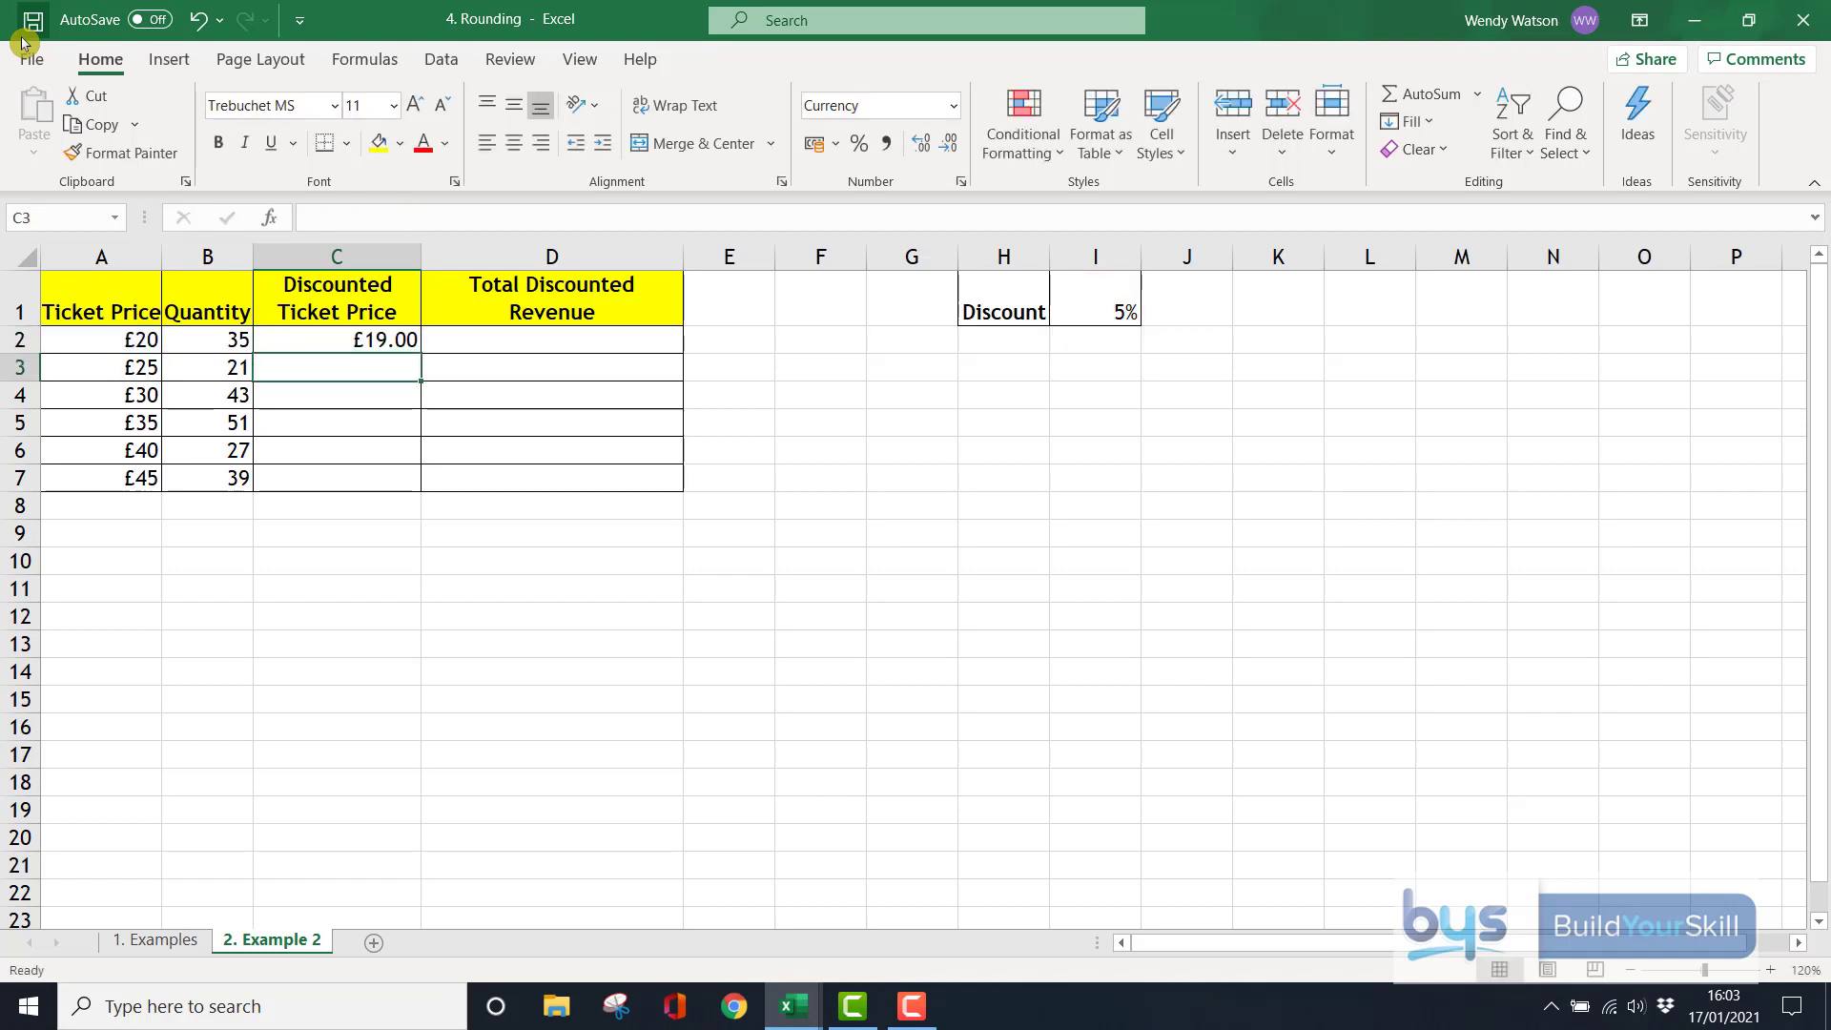
left_click(386, 335)
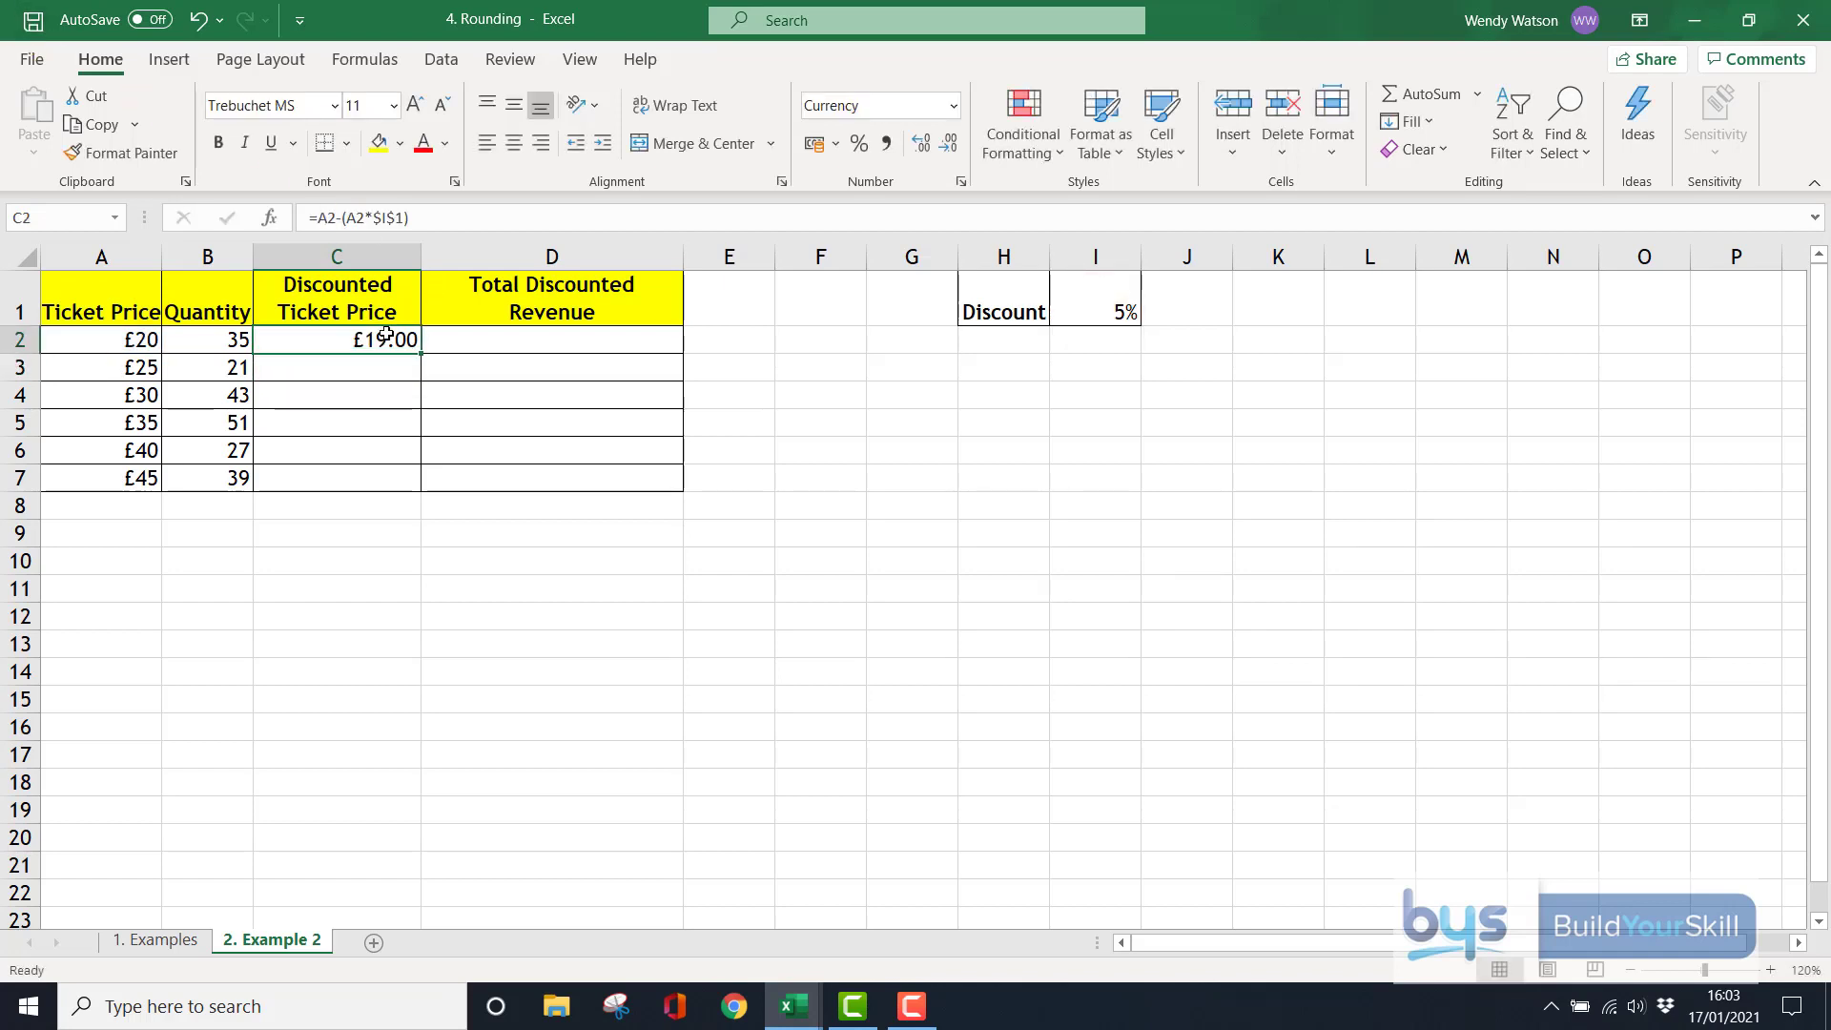
left_click_drag(421, 353, 417, 487)
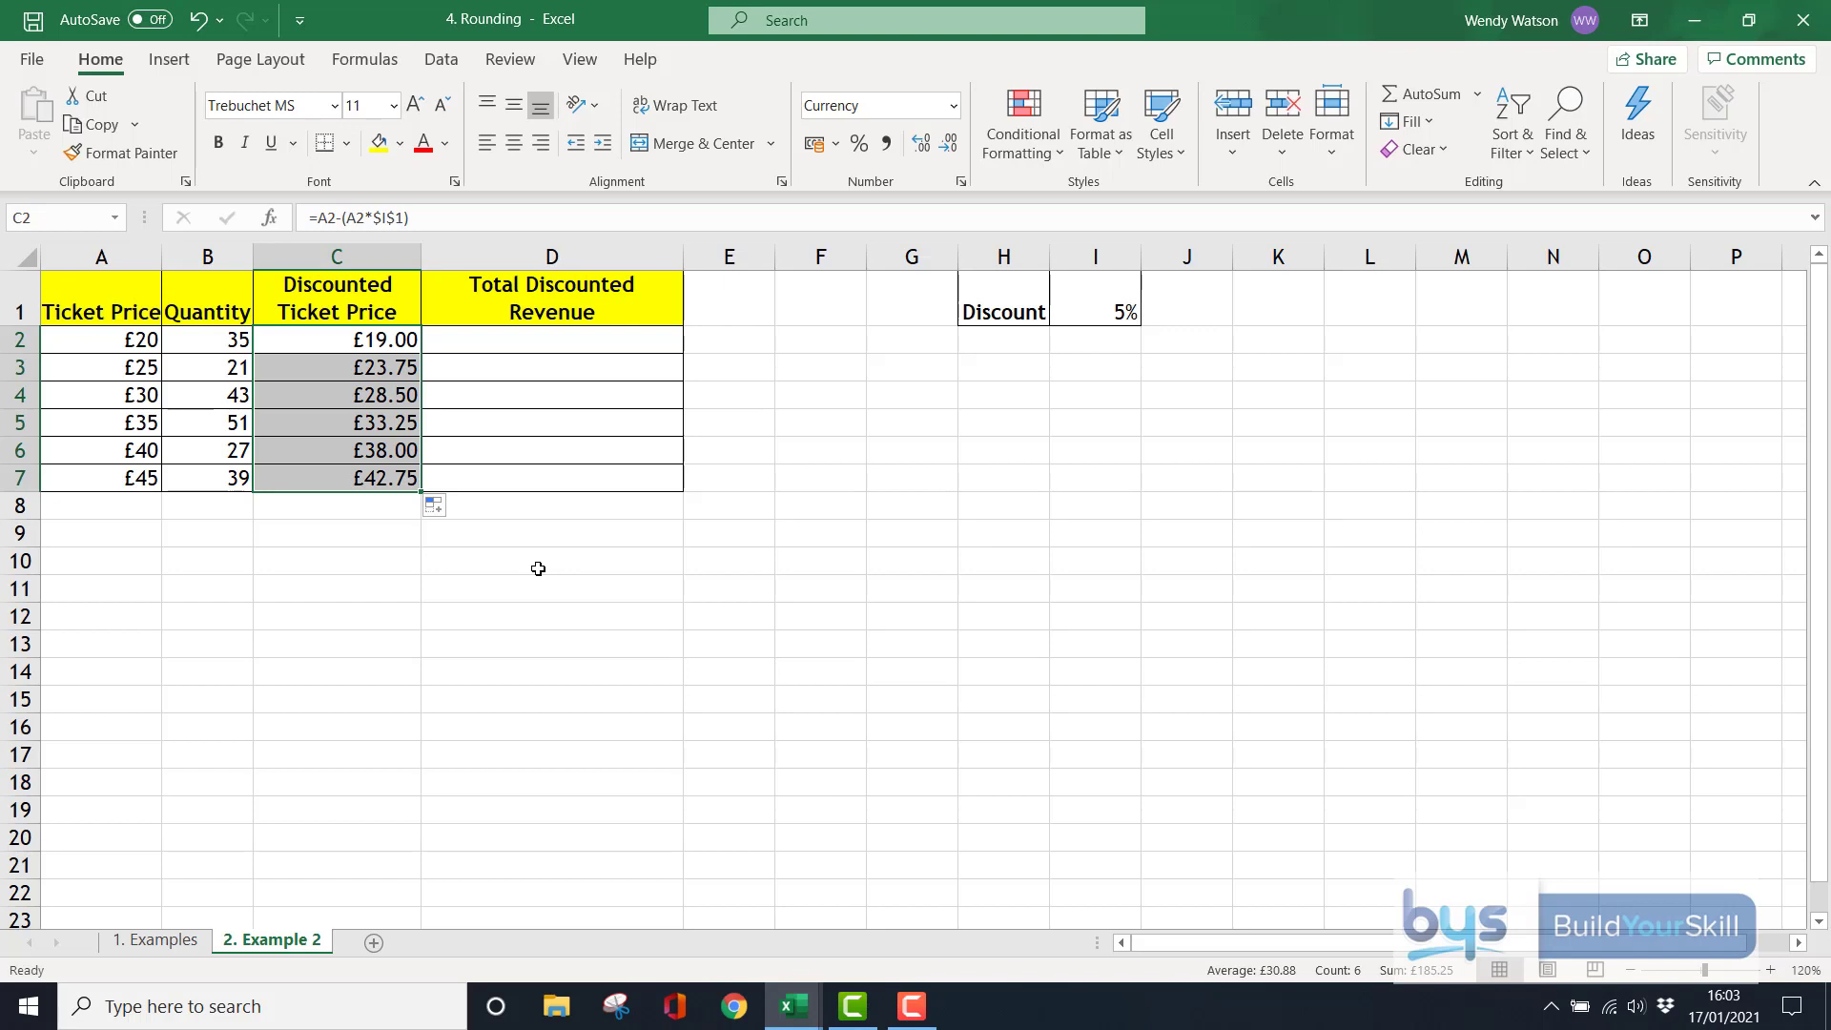
Change C2 to =ROUNDUP(A2-(A2*$I$1),0) and fill it down to C7, giving £19.00 to £43.00.
left_click(336, 338)
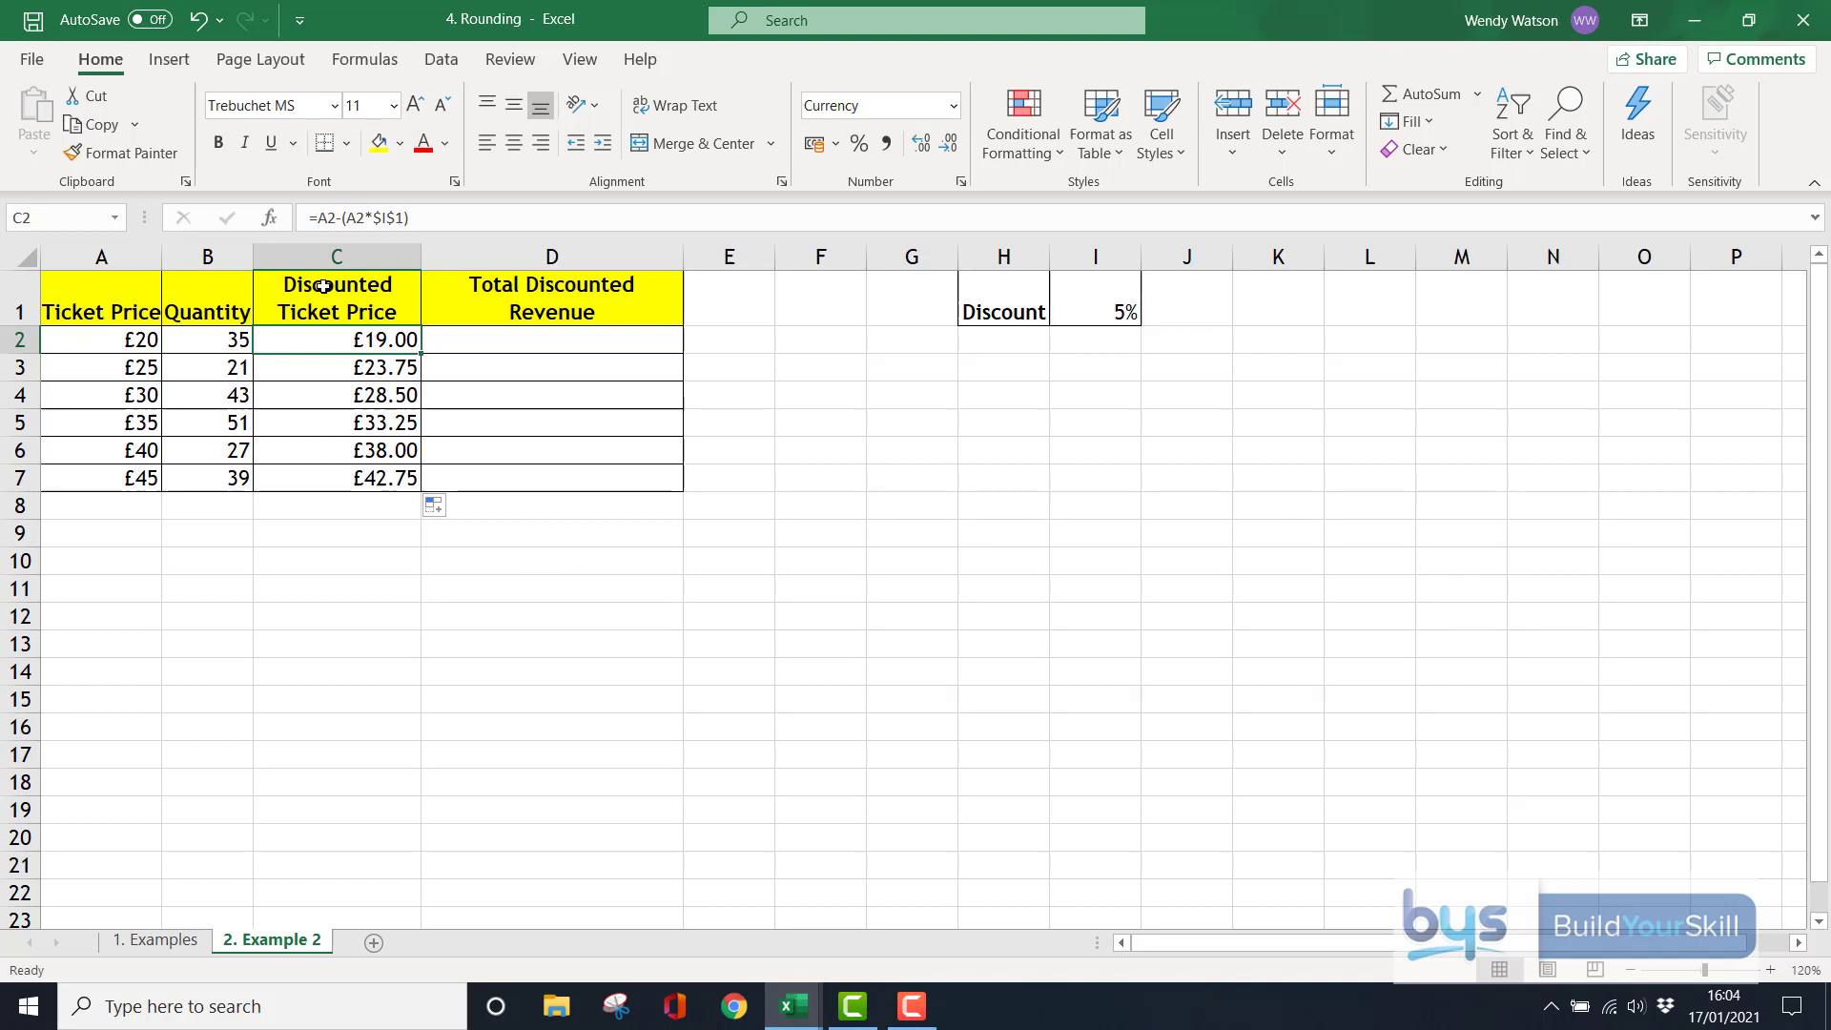
left_click(317, 217)
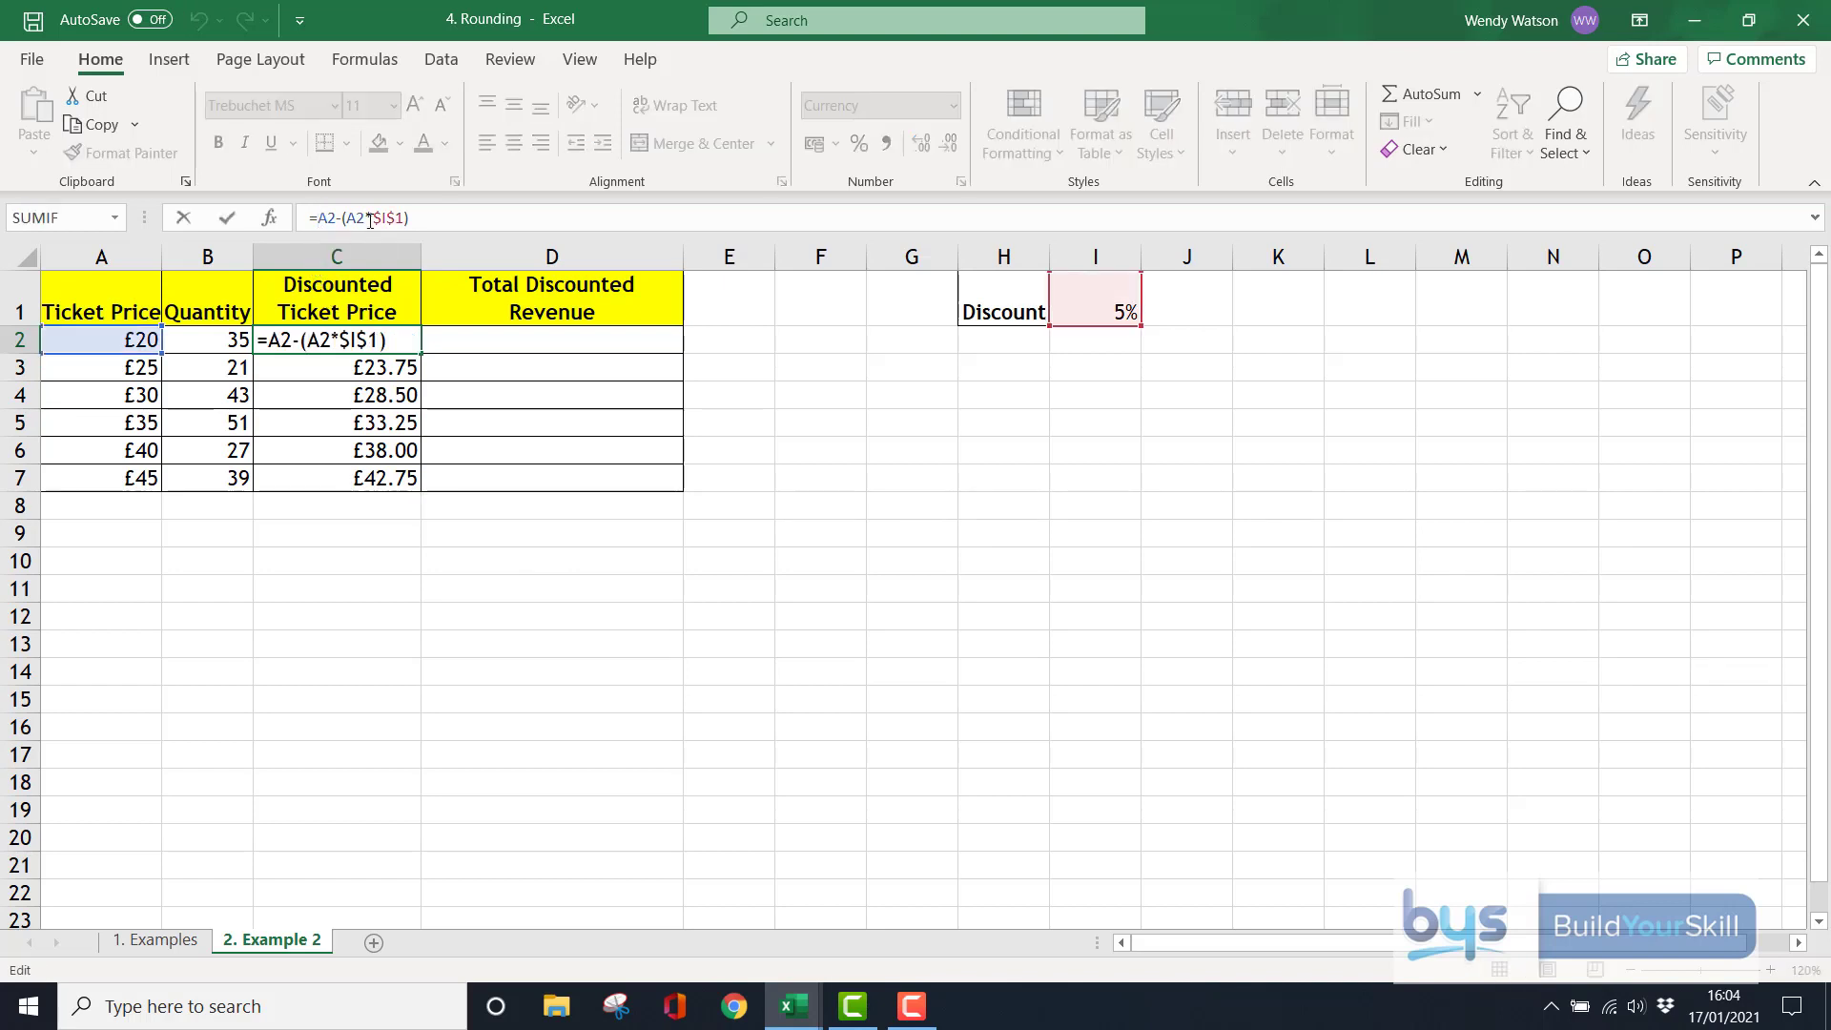
type("rou")
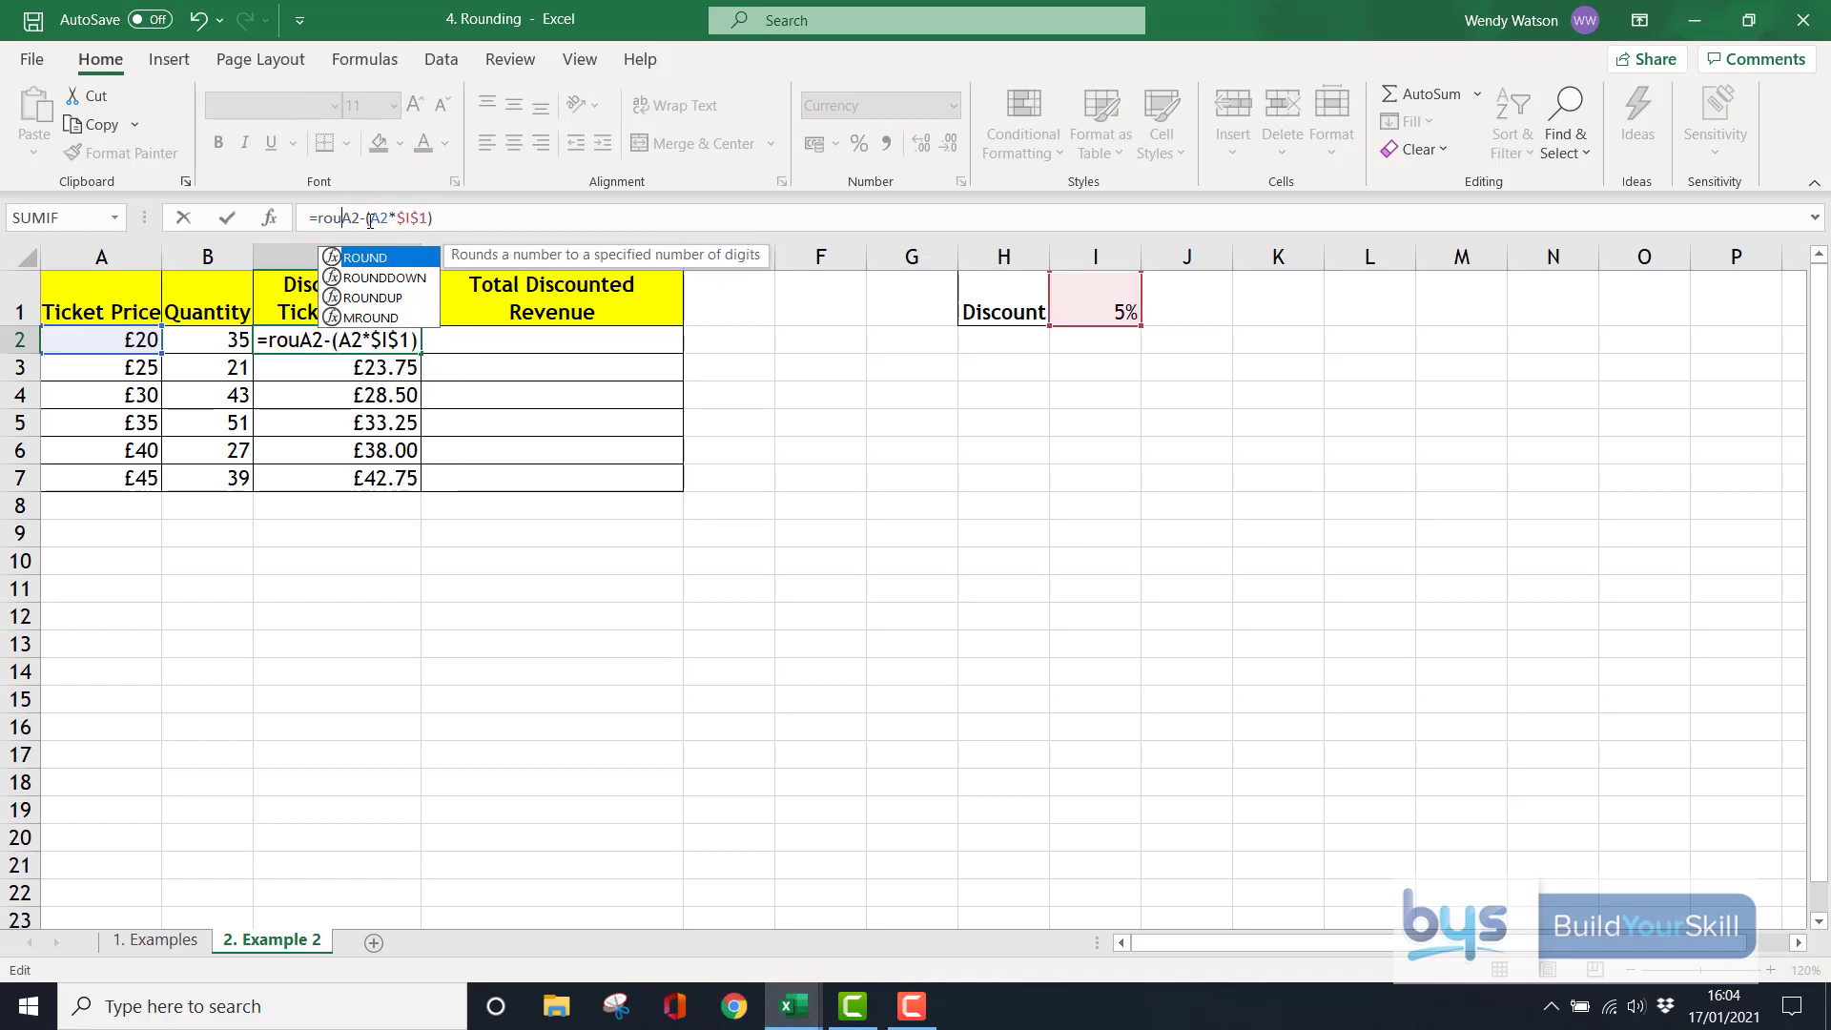
type("n")
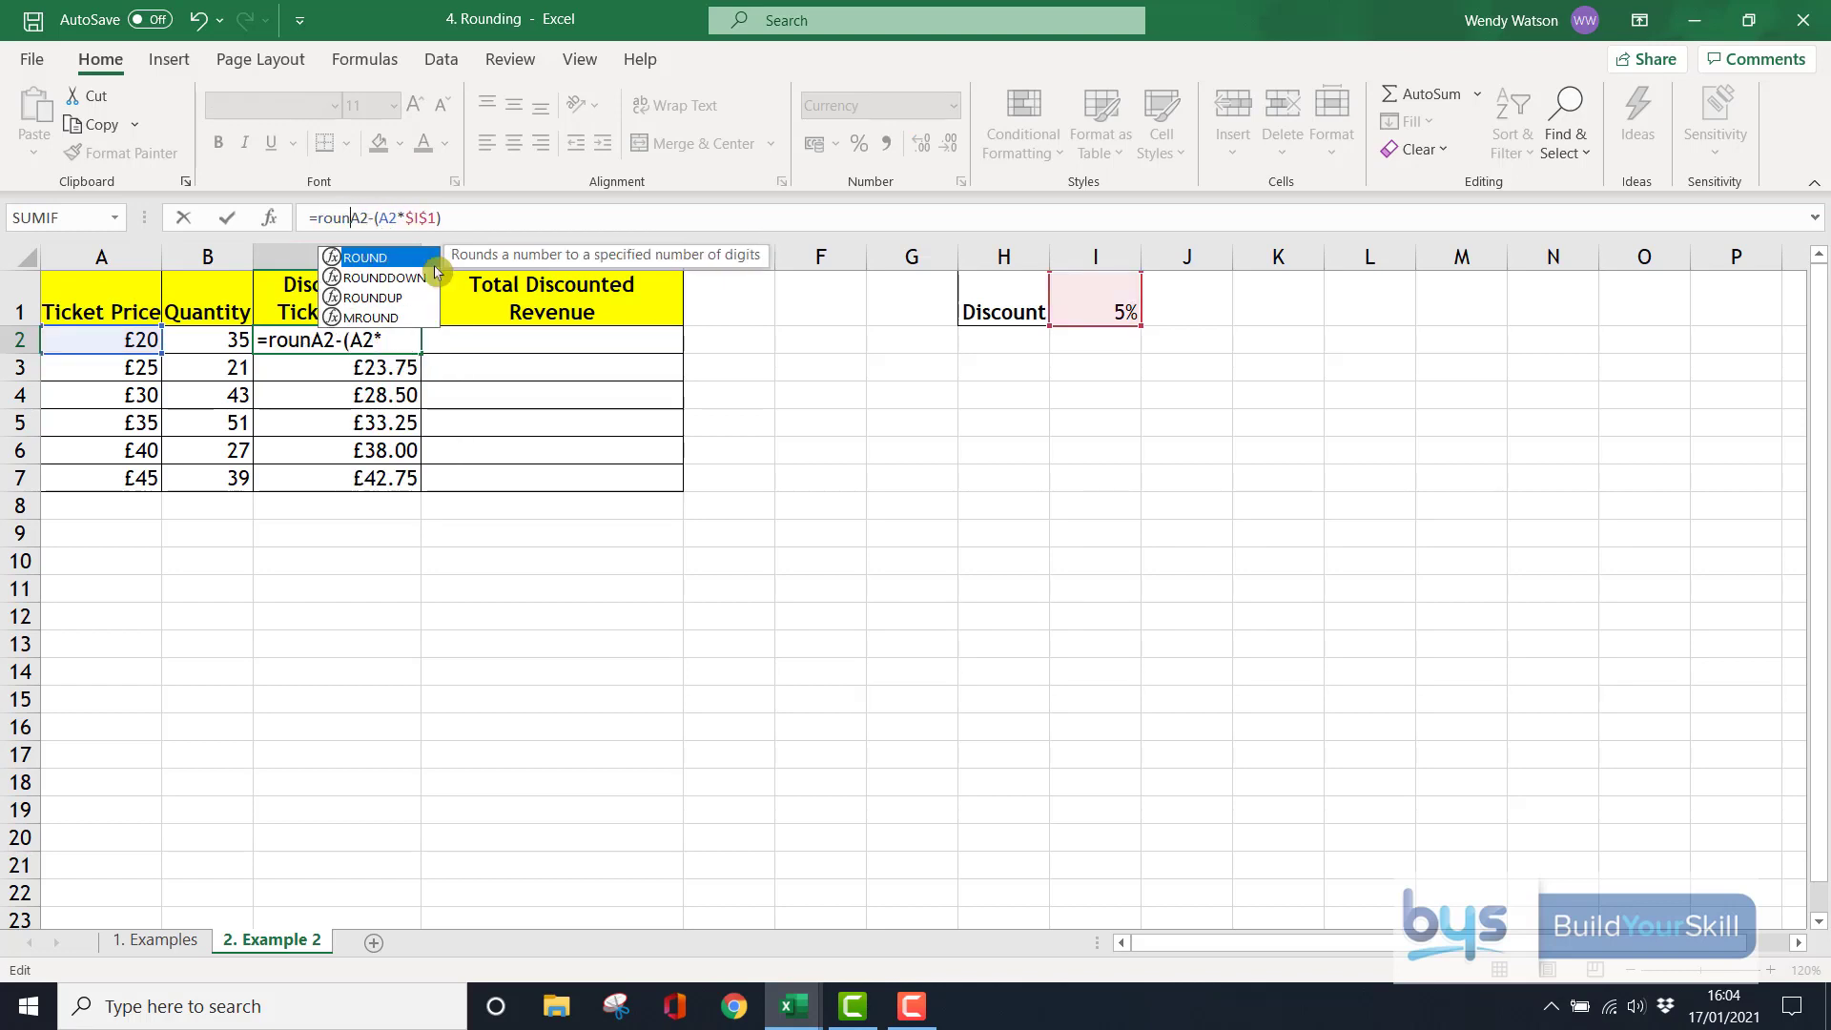
double_click(382, 304)
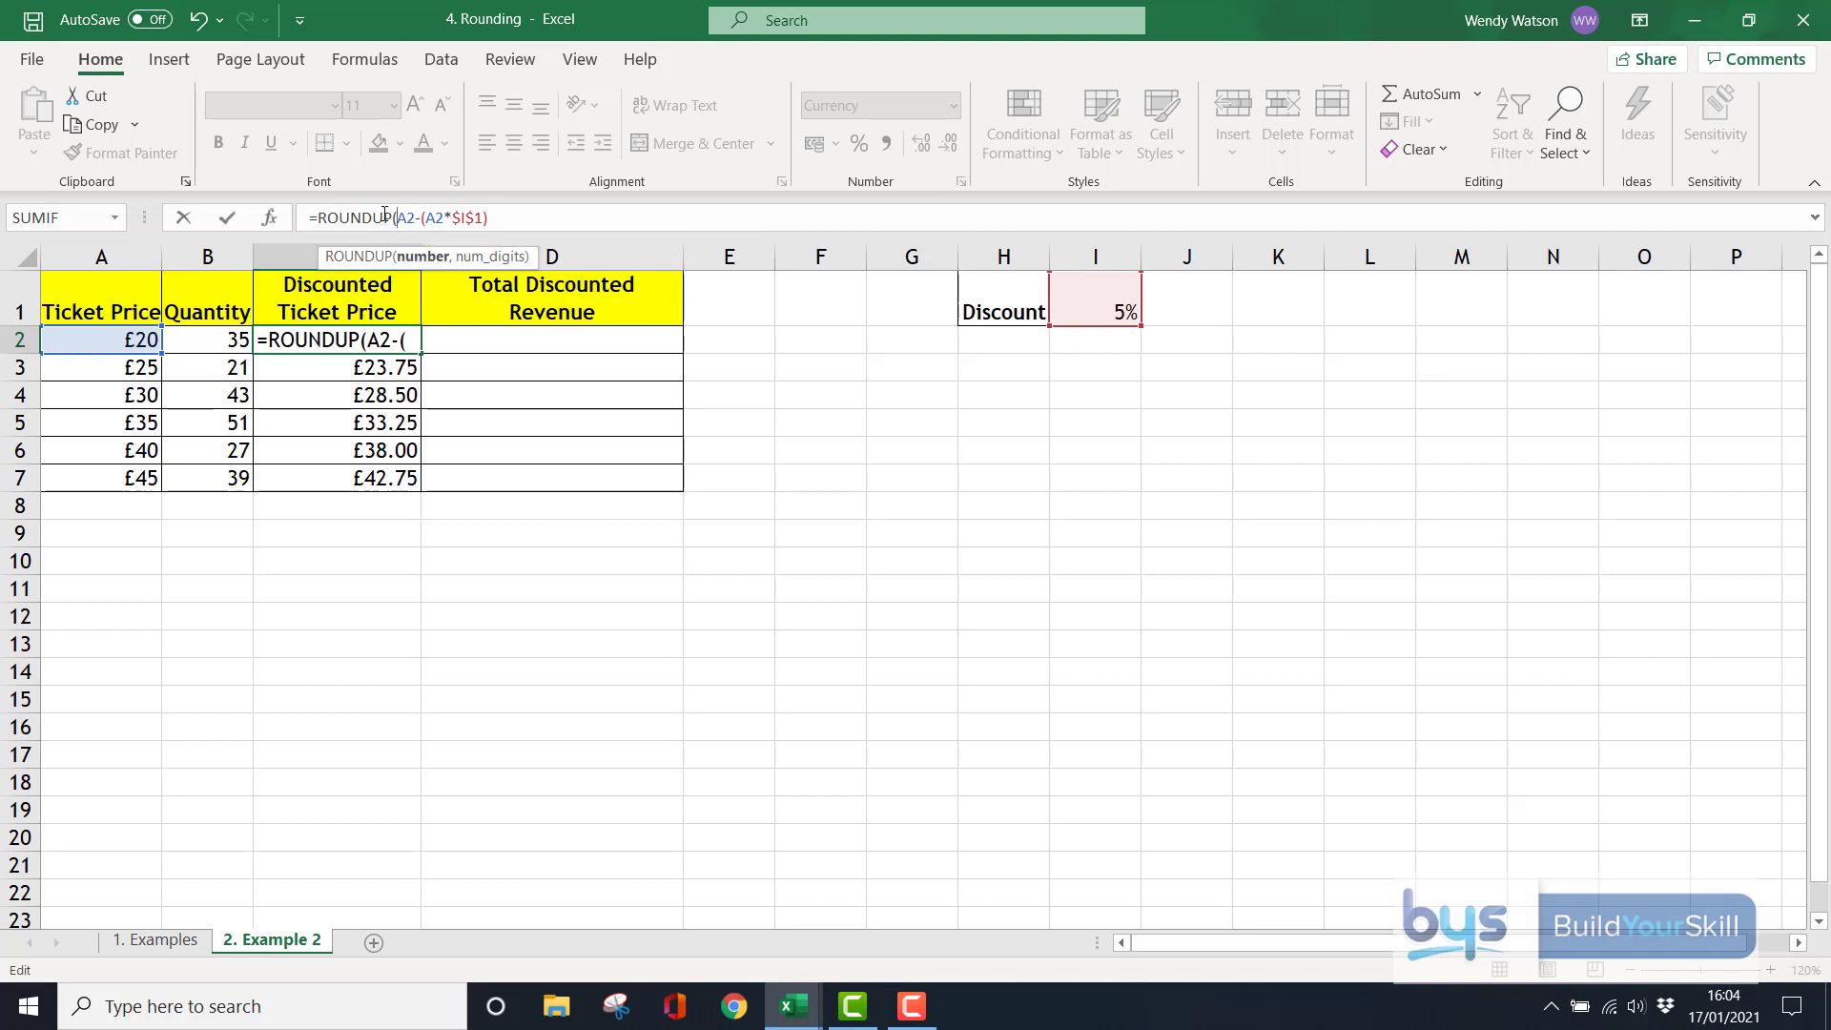
left_click(504, 219)
type(",")
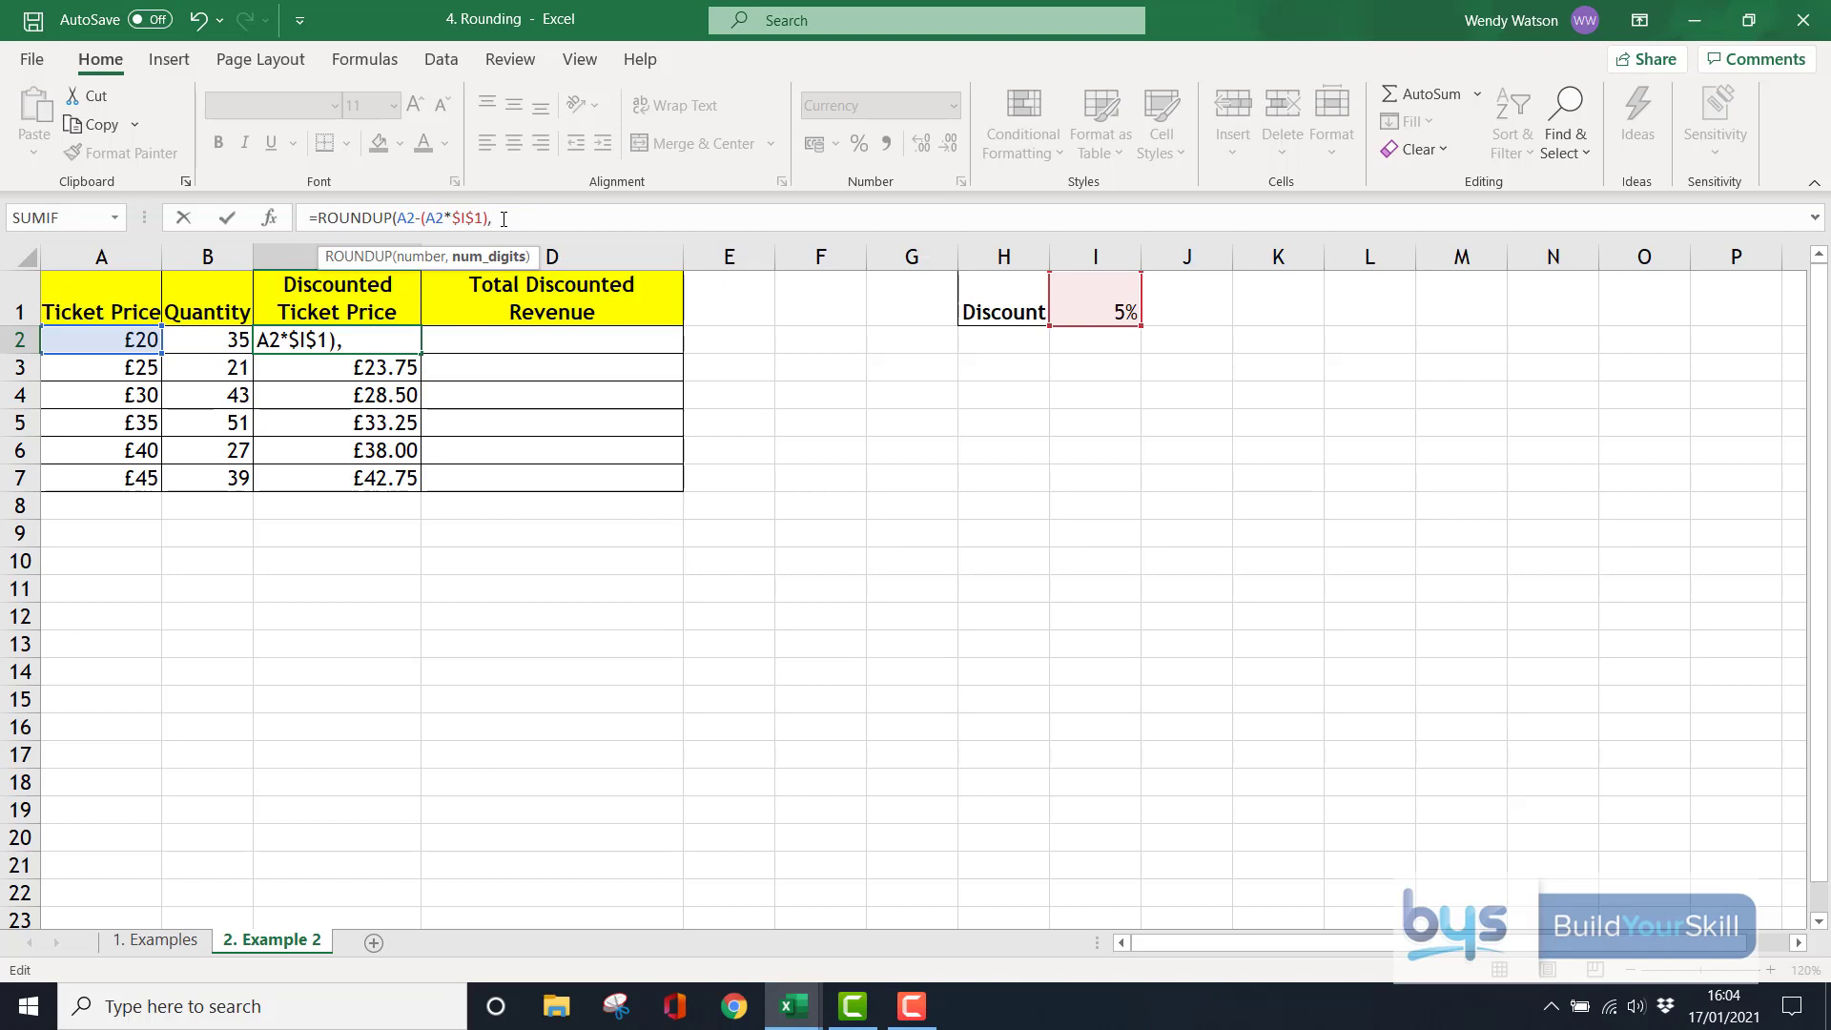
type("0)")
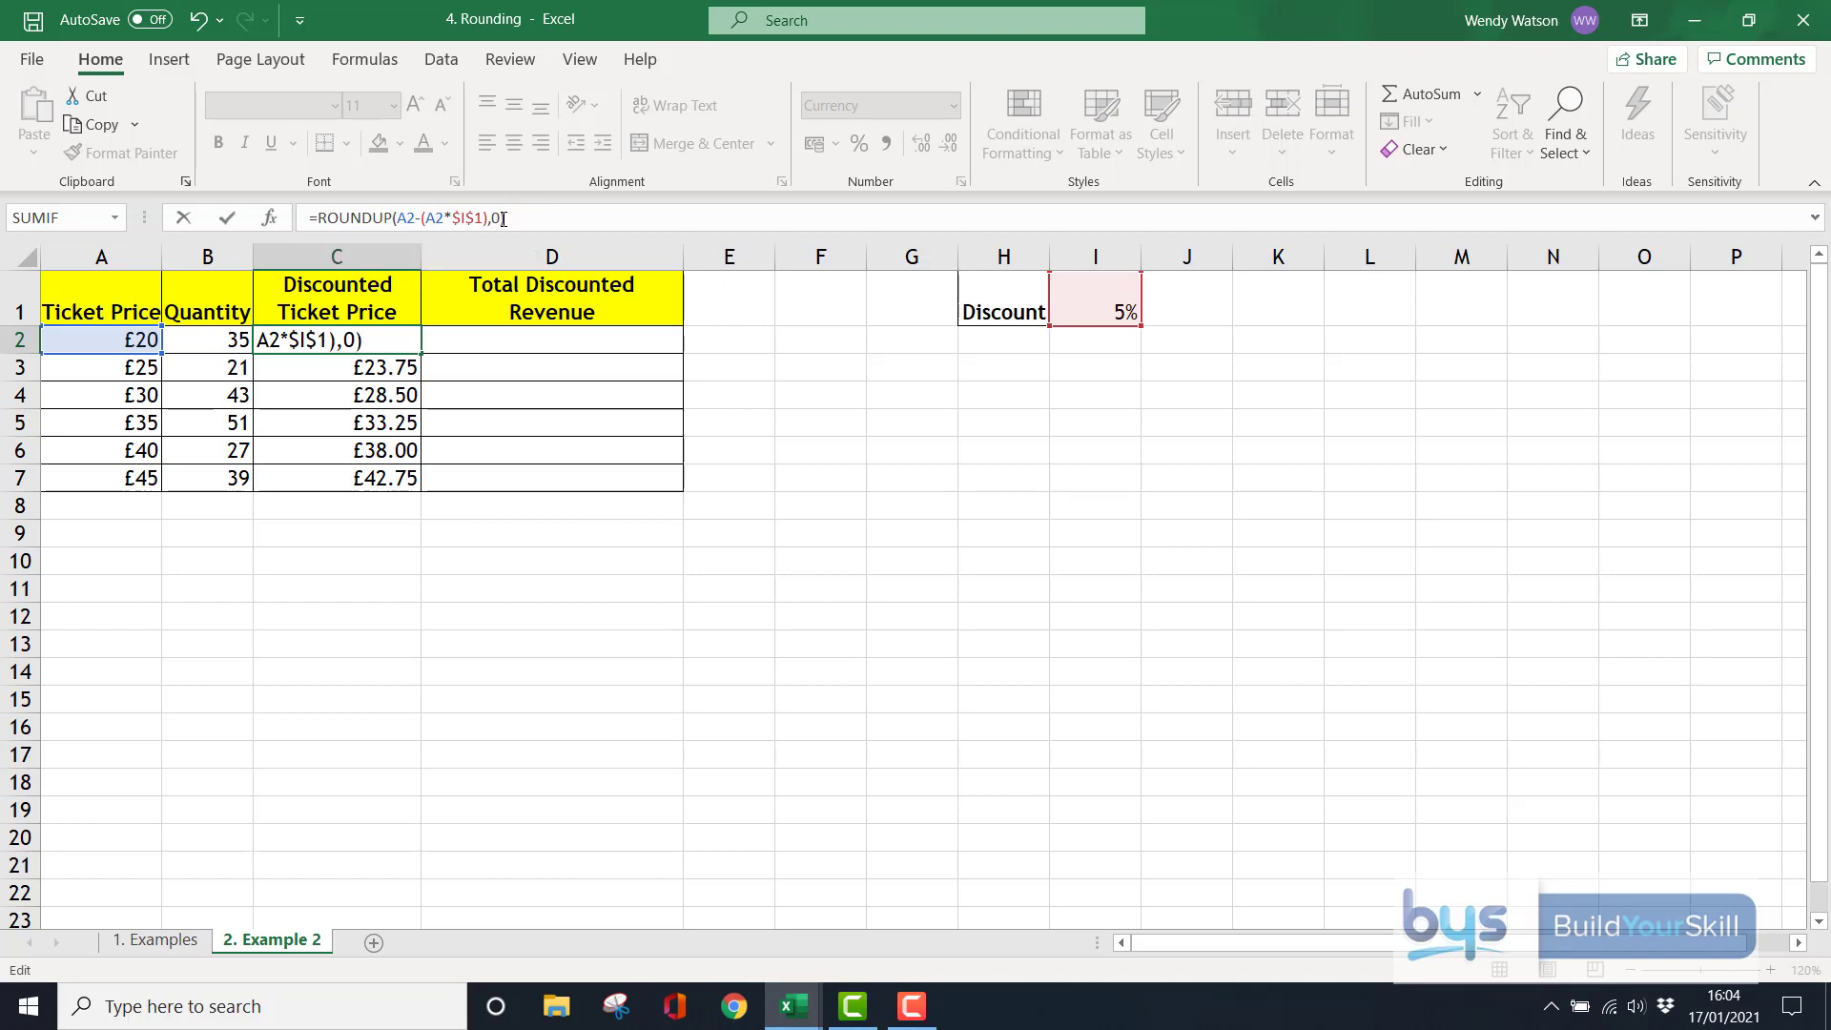
key("Return")
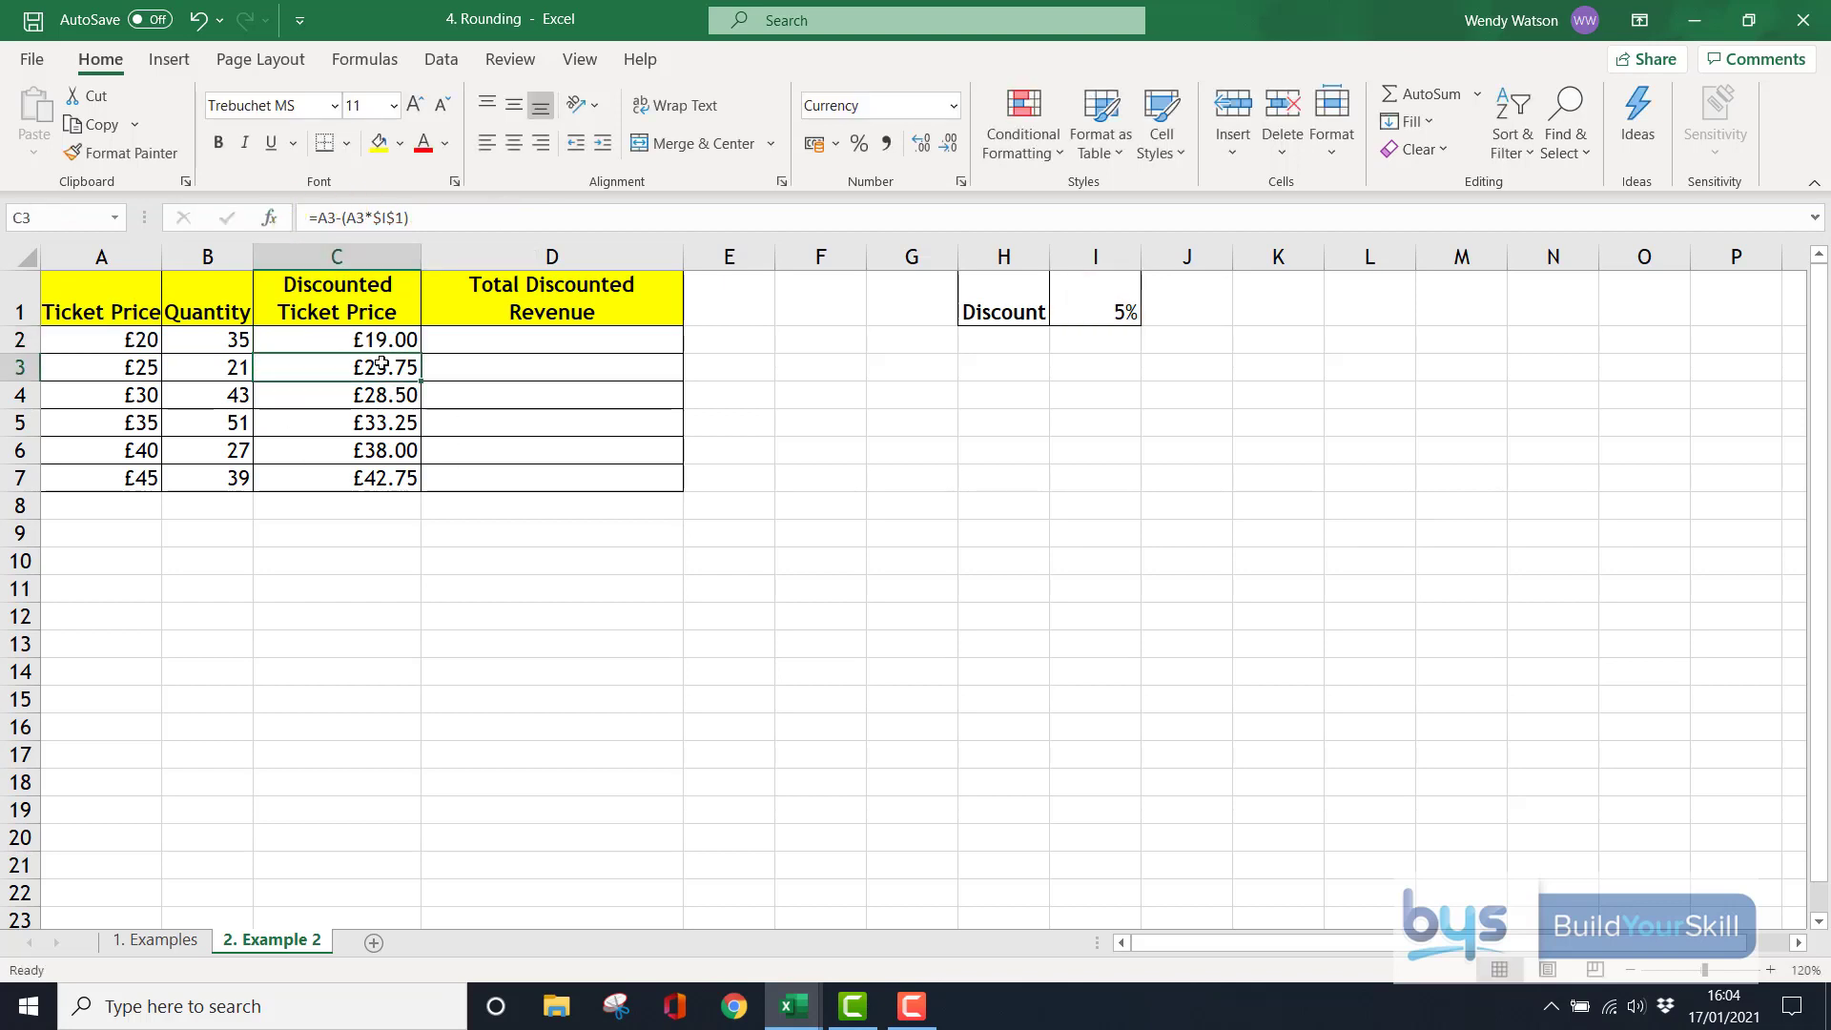
left_click(350, 340)
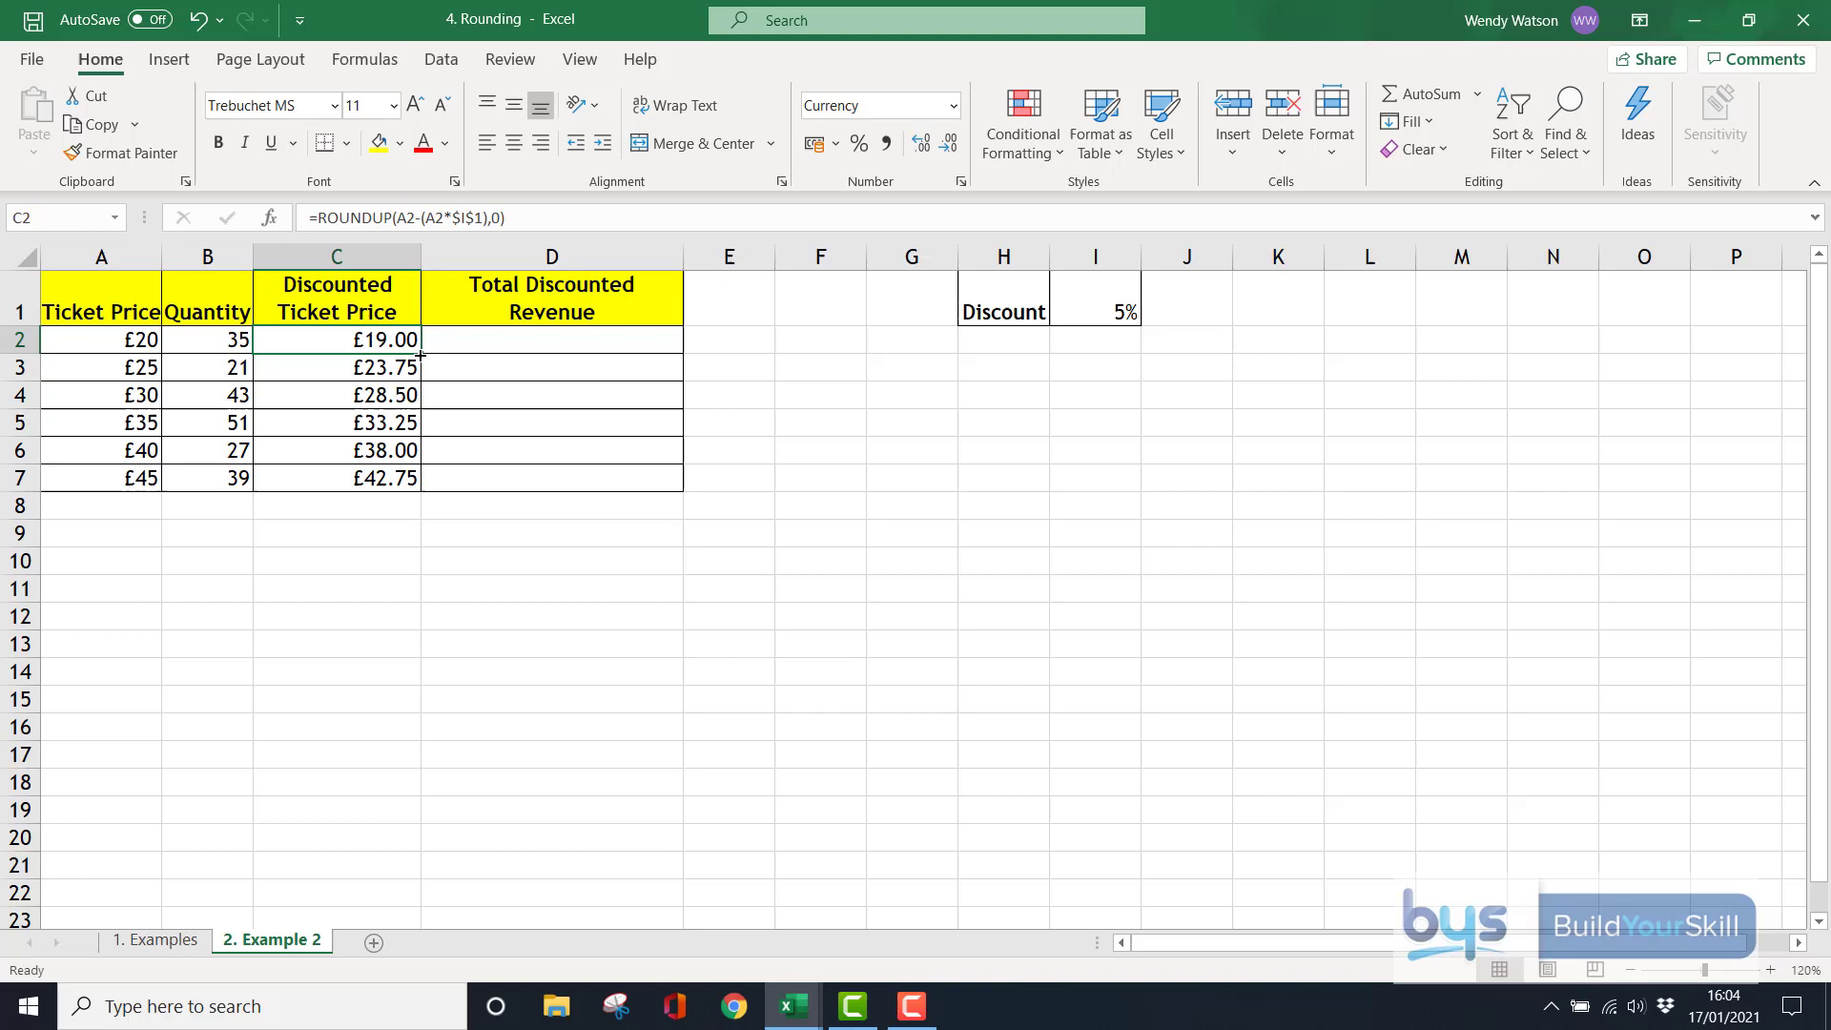
left_click_drag(417, 372, 418, 490)
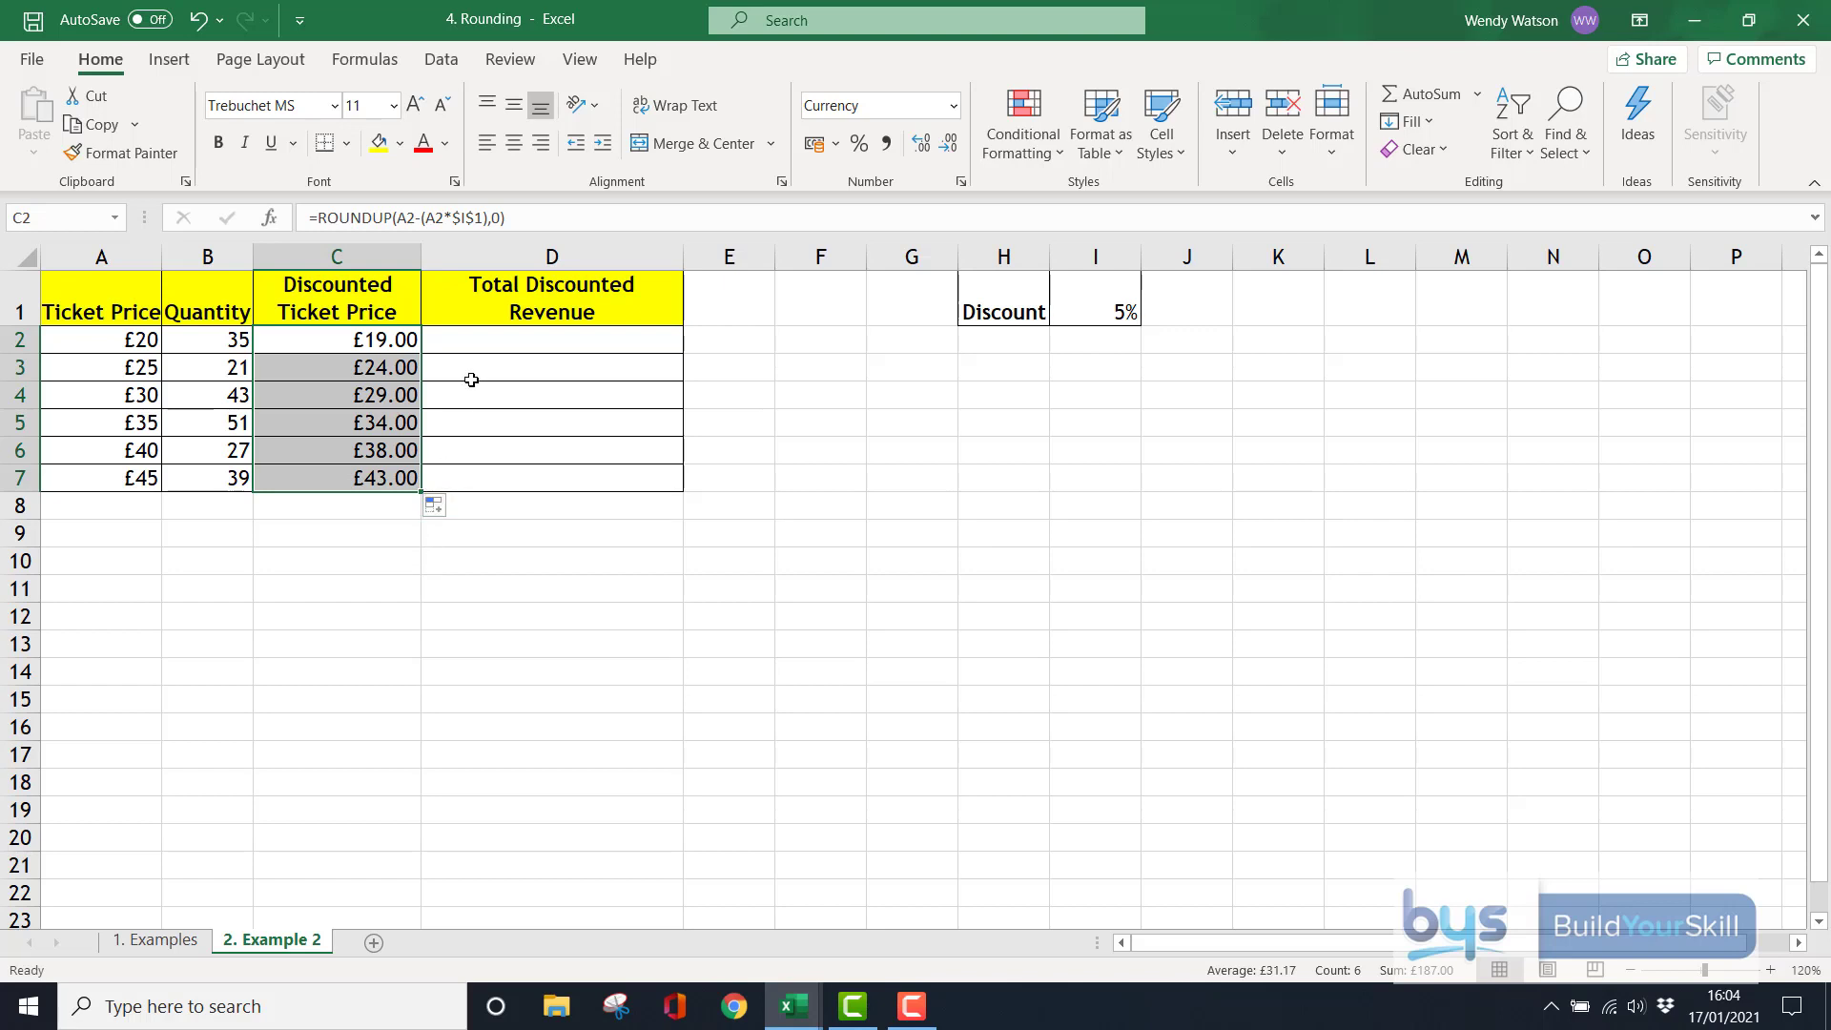
Enter =B2*C2 in D2 and fill it down to D7, giving £665.00 to £1,677.00.
left_click(481, 347)
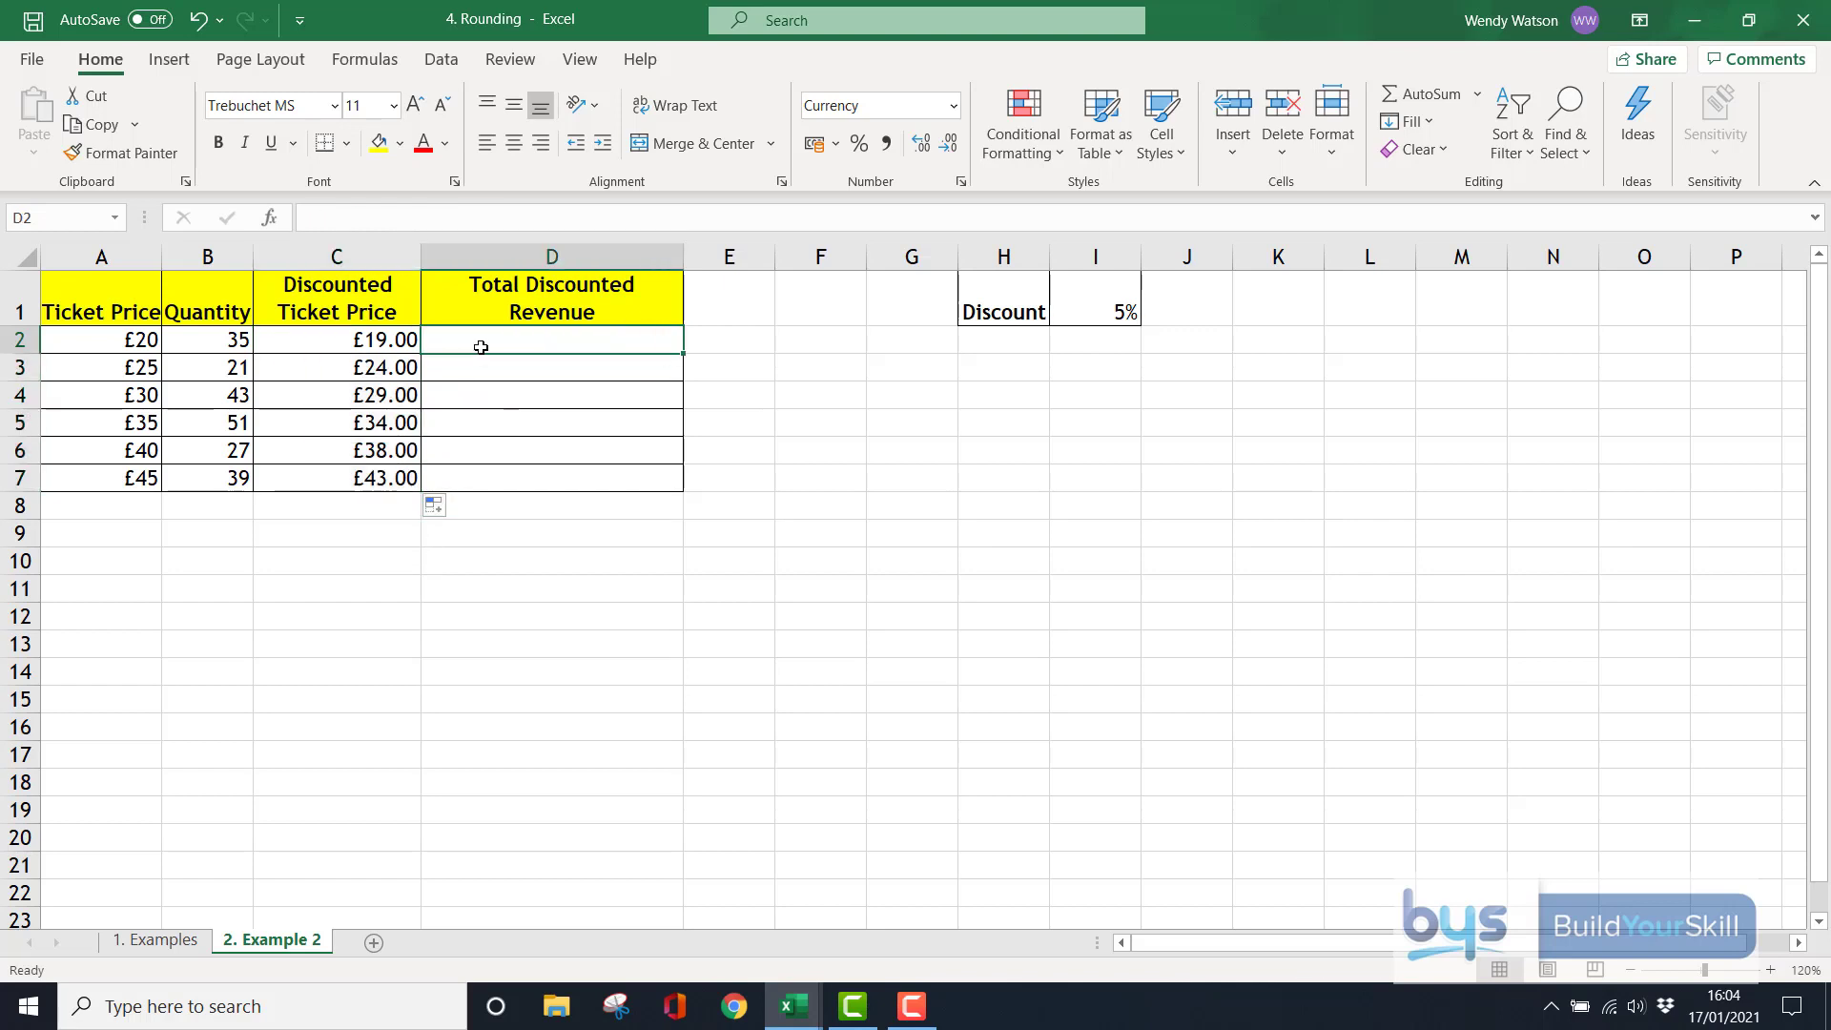
type("=")
left_click(204, 344)
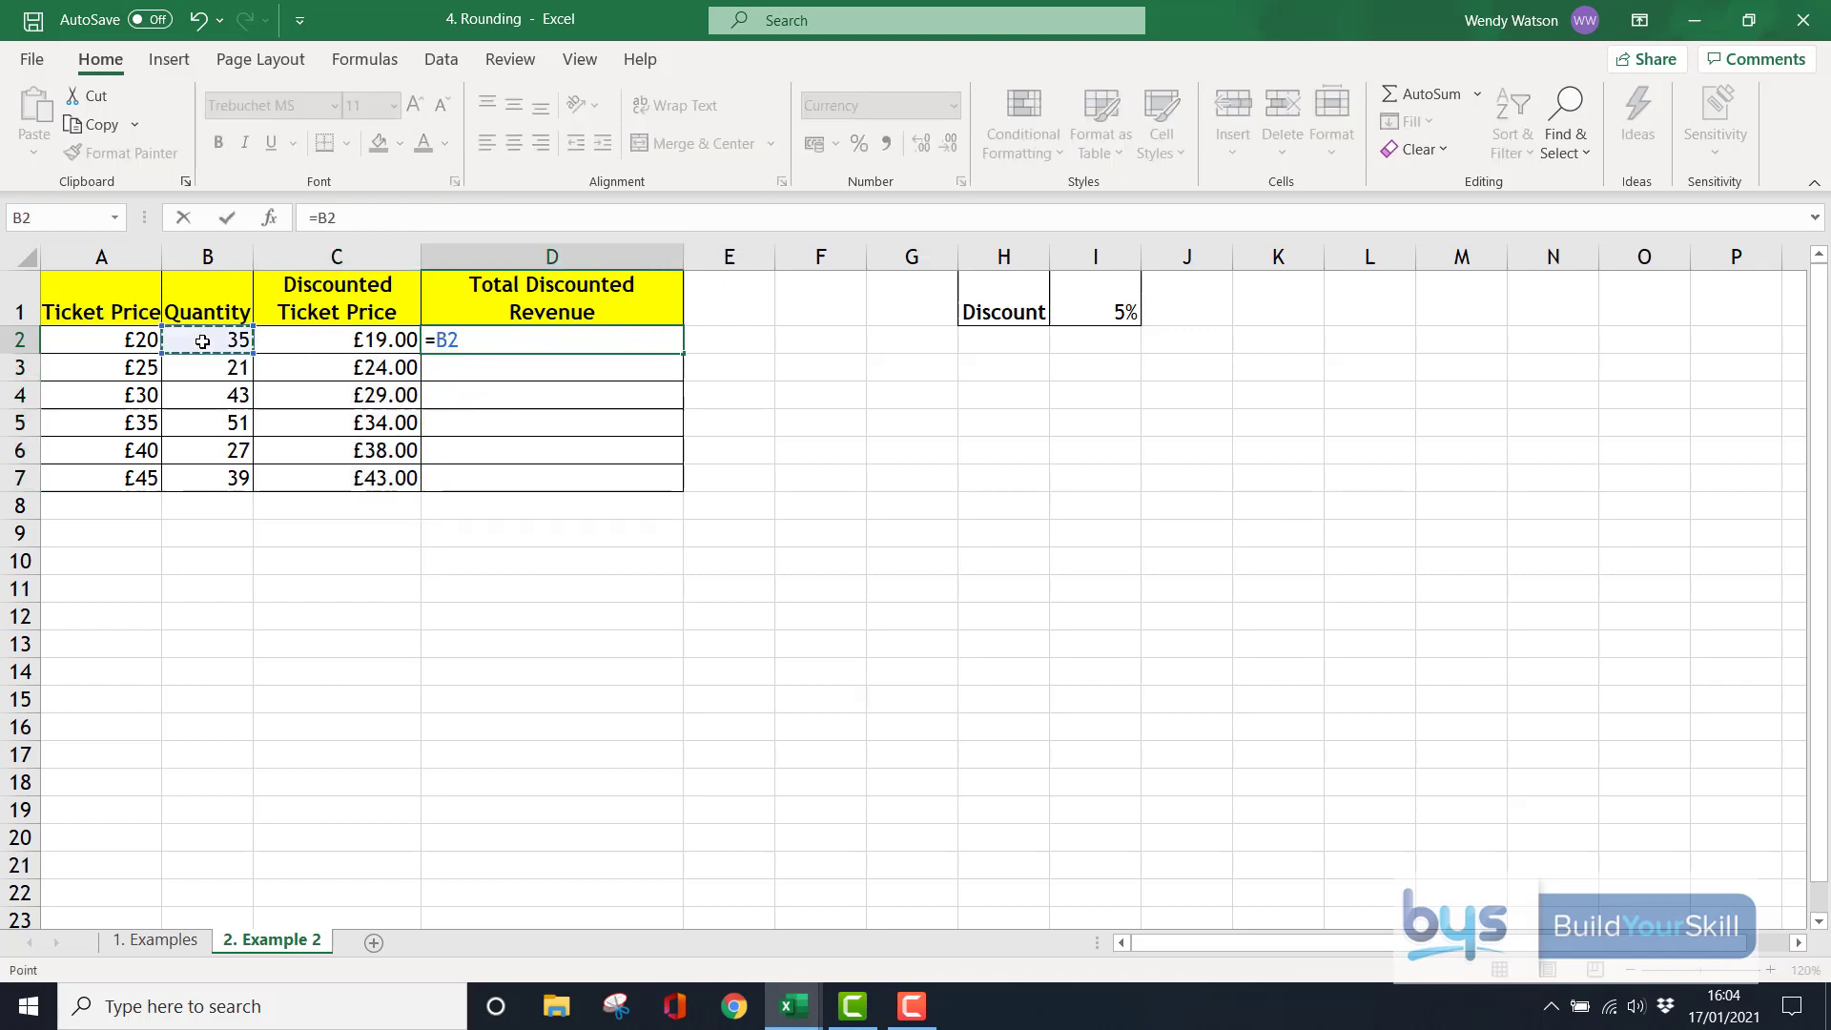
type("*")
left_click(277, 343)
key("Return")
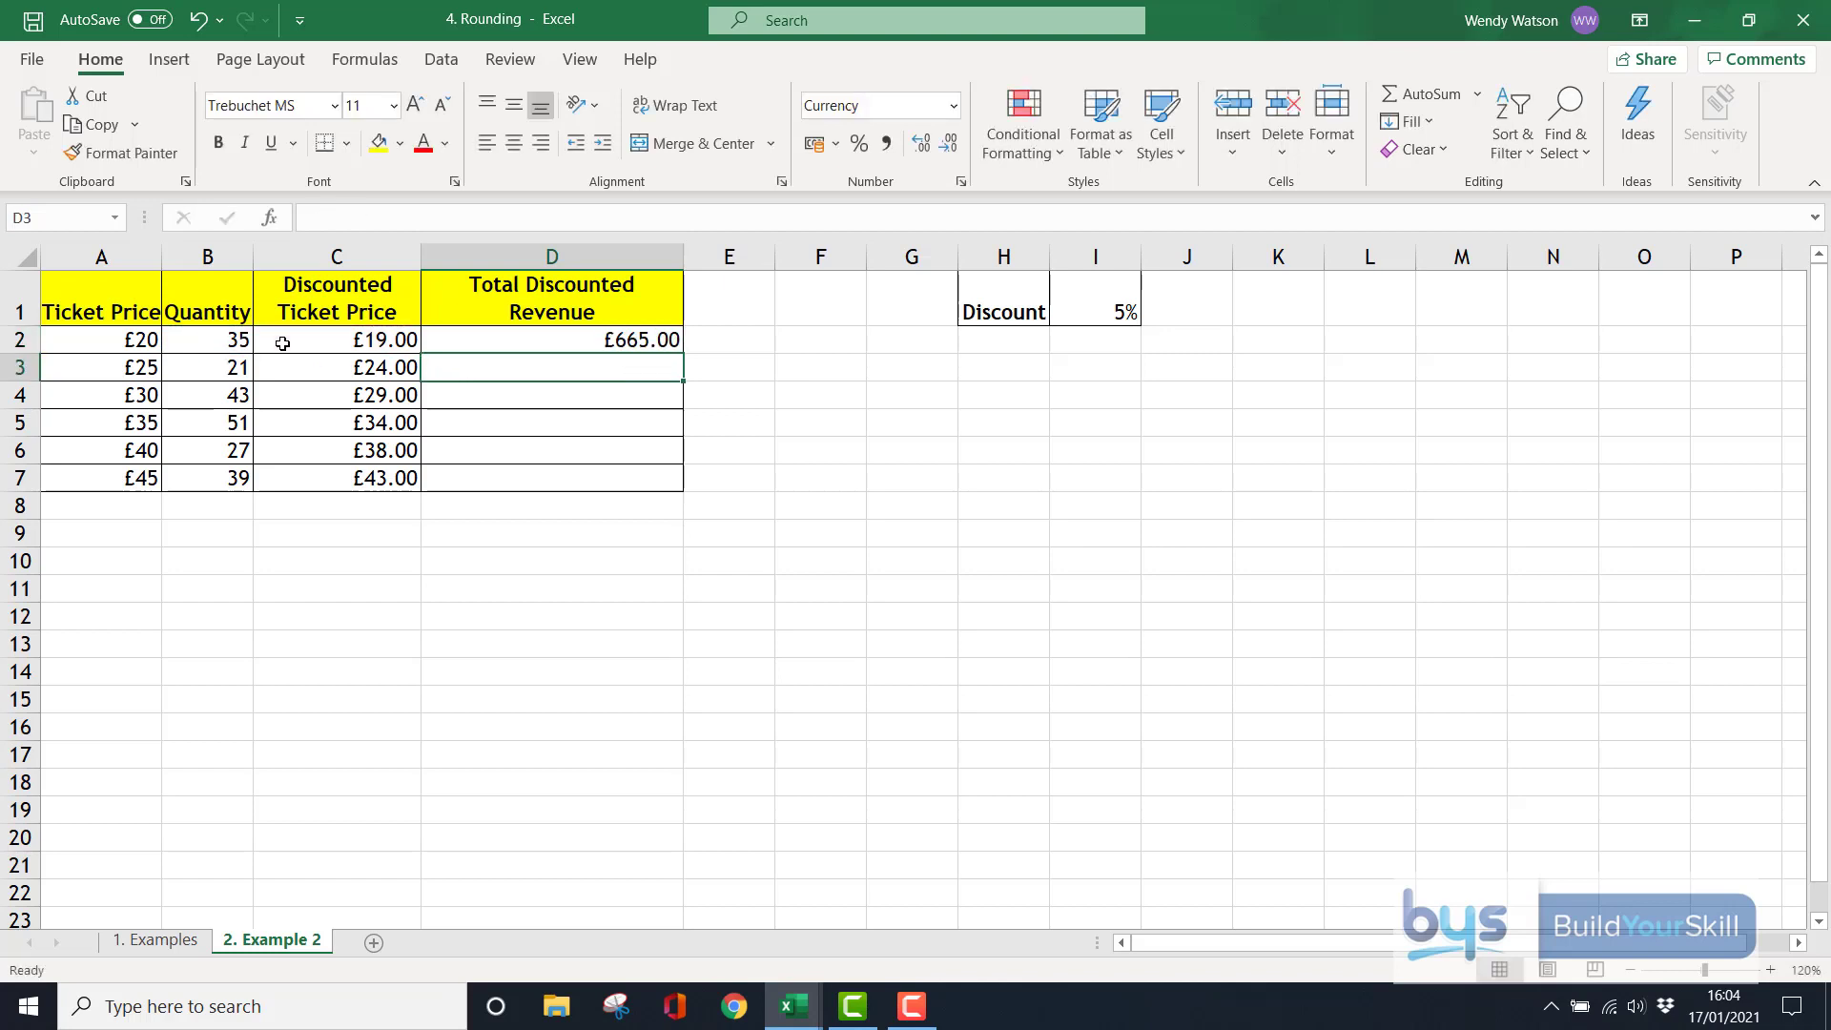
left_click(589, 341)
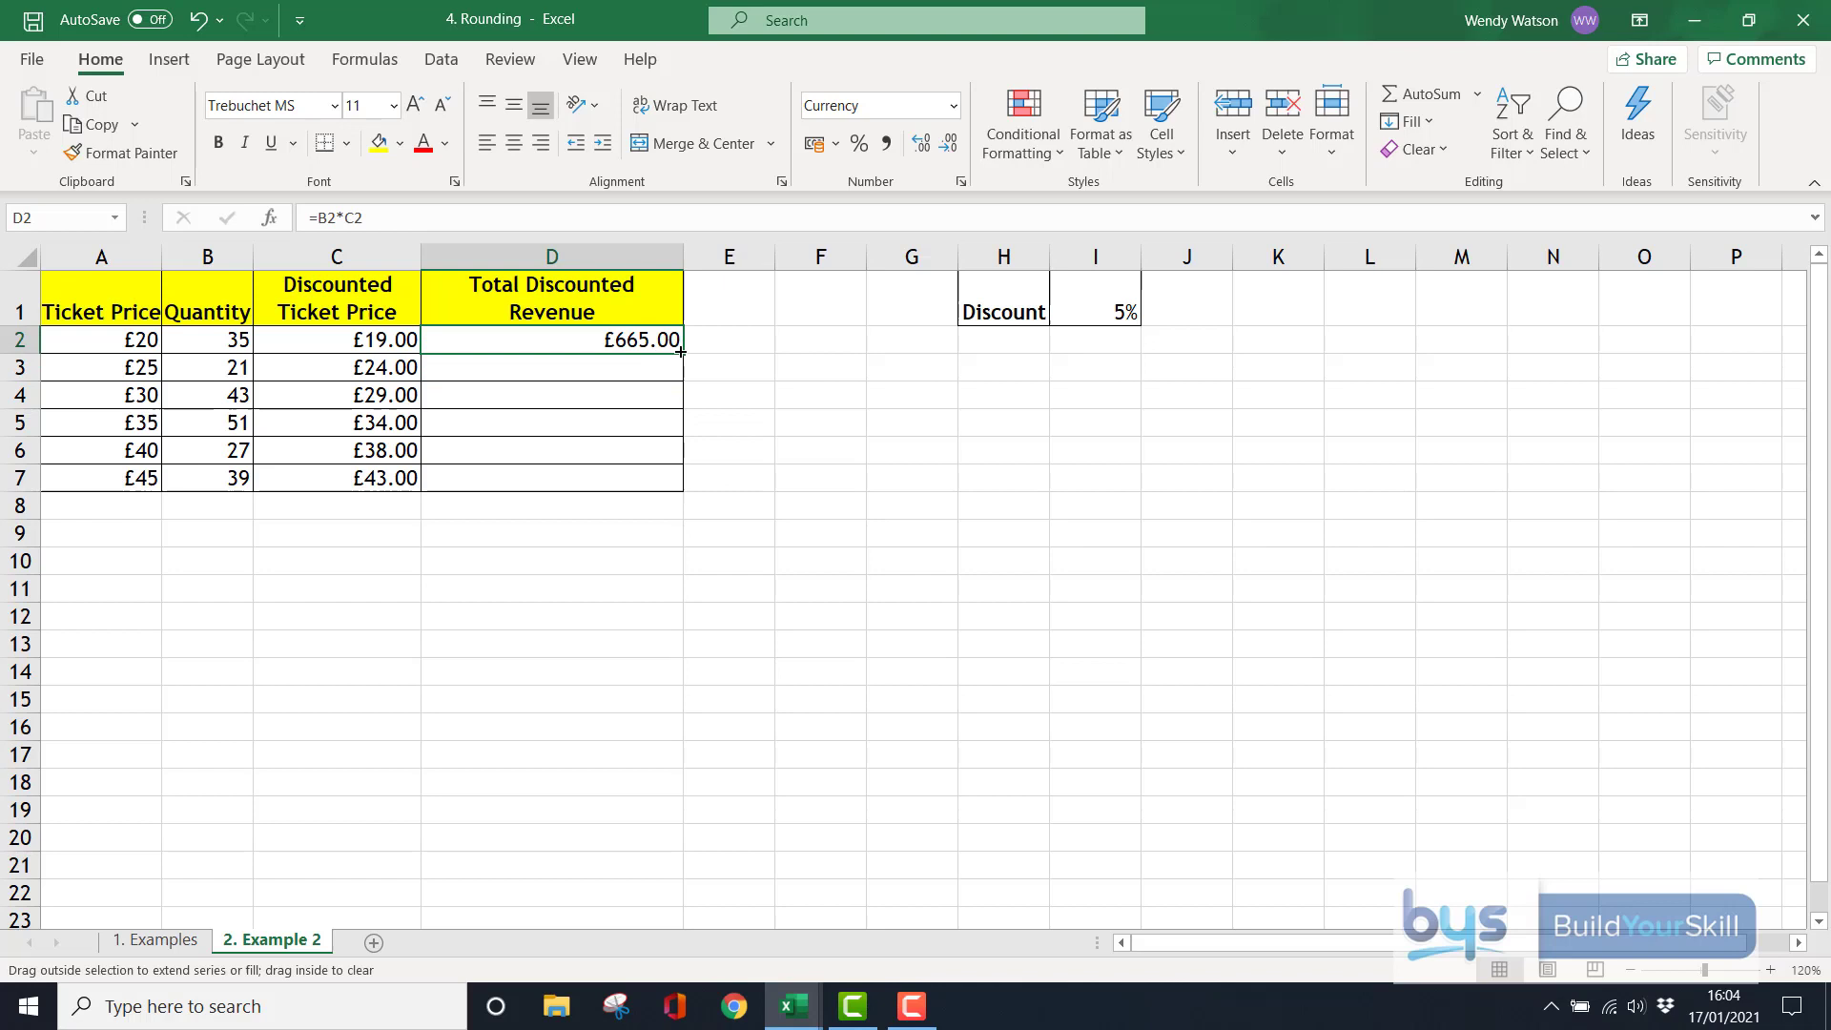
left_click_drag(681, 352, 683, 492)
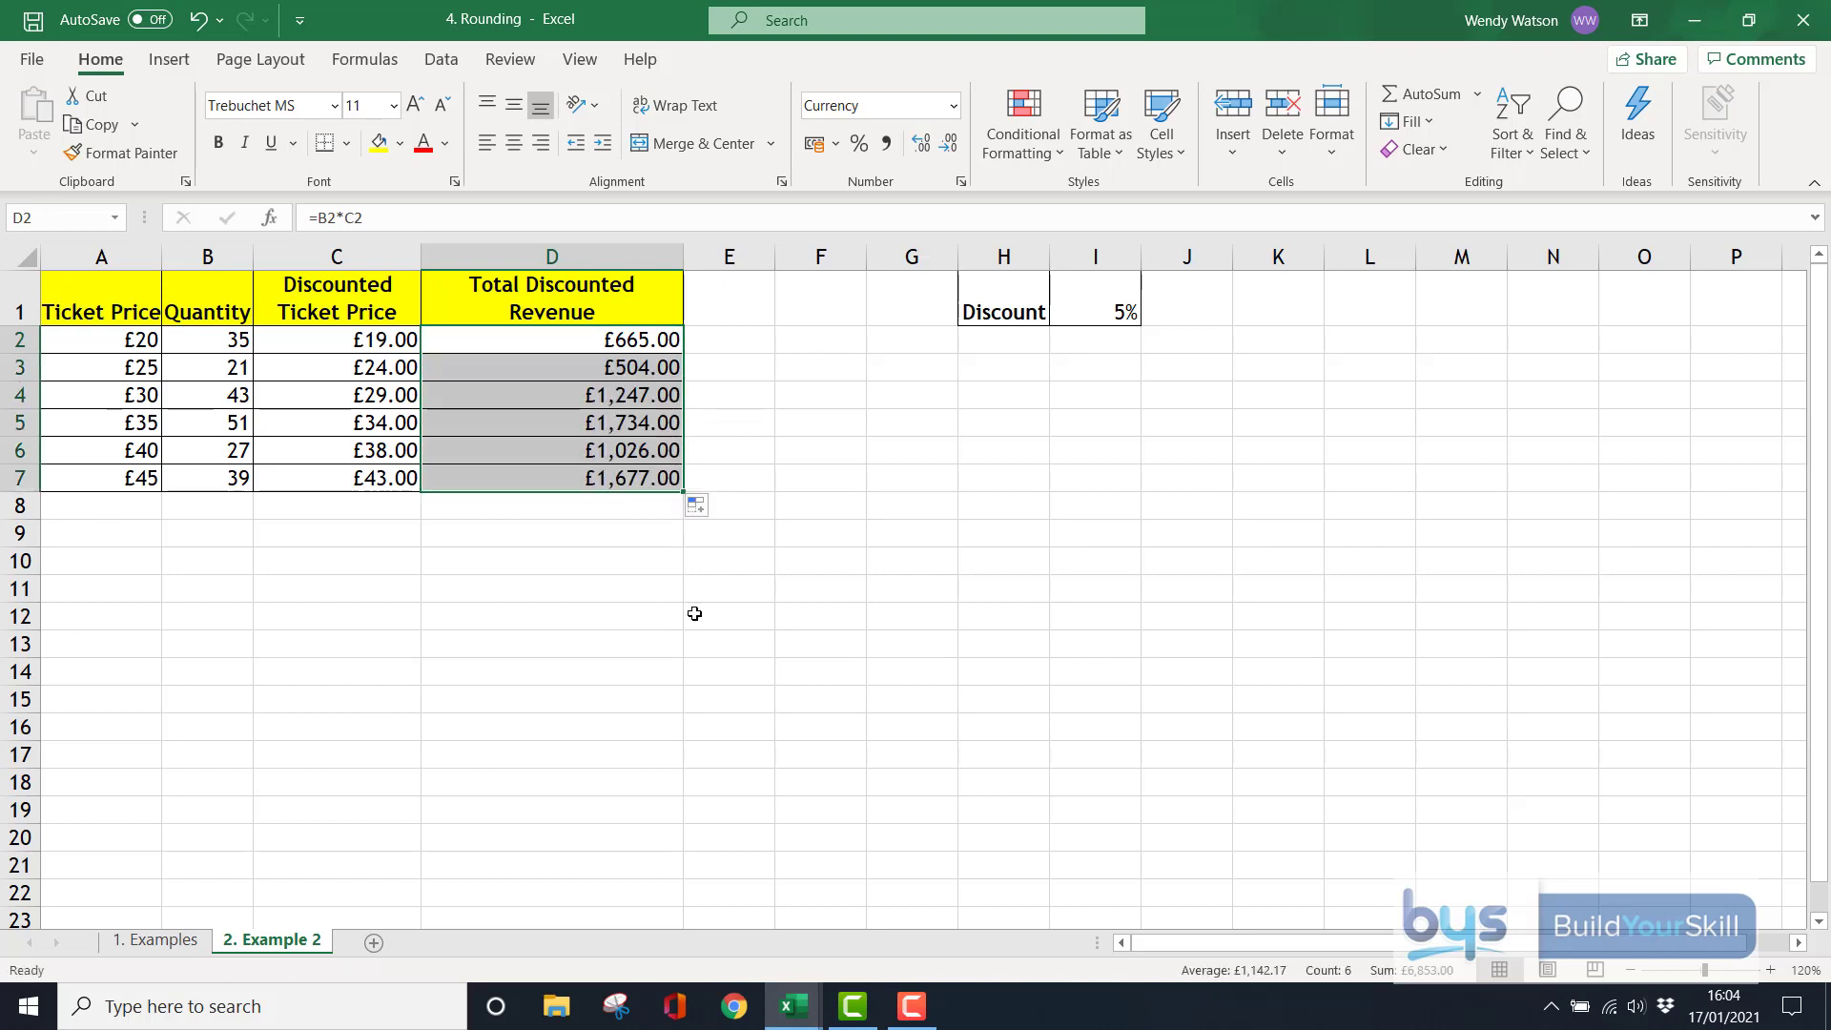